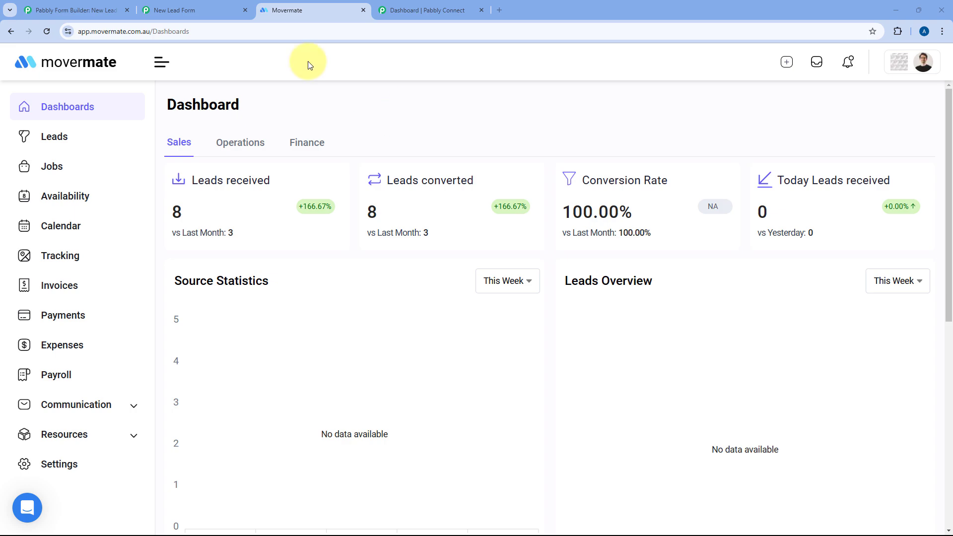
Look over the Form Builder and Movermate tabs, then bring up the Pabbly Connect dashboard.
{"action": "left_click", "coordinate": [102, 10]}
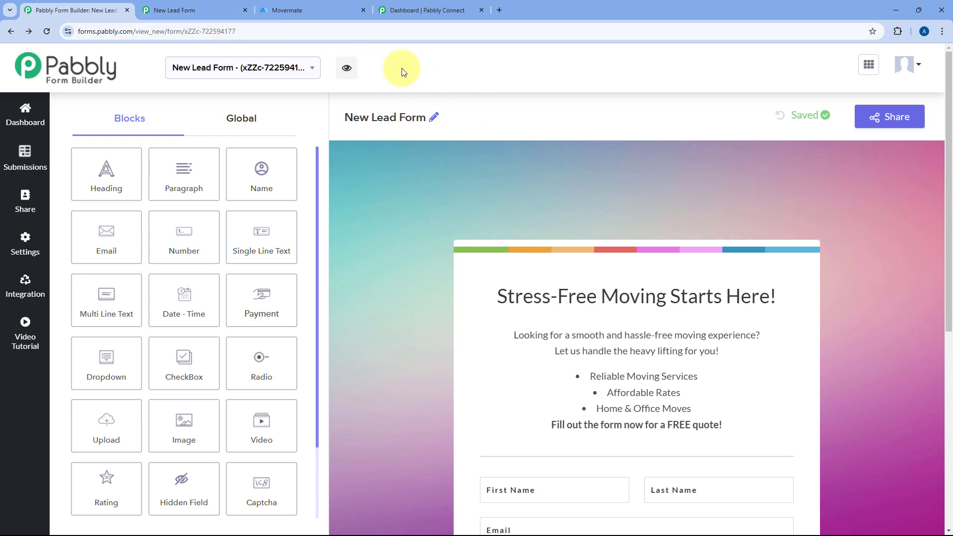
{"action": "left_click", "coordinate": [315, 13]}
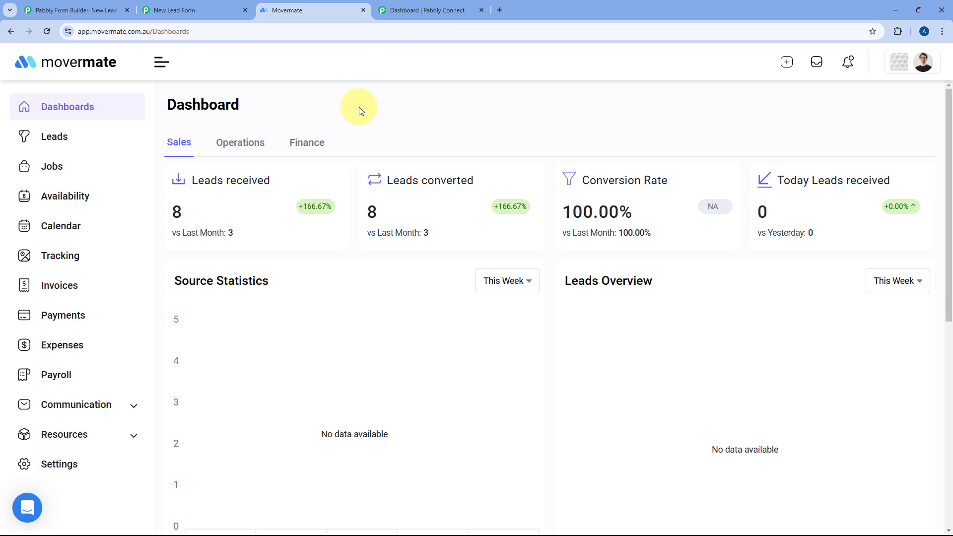
{"action": "left_click", "coordinate": [69, 10]}
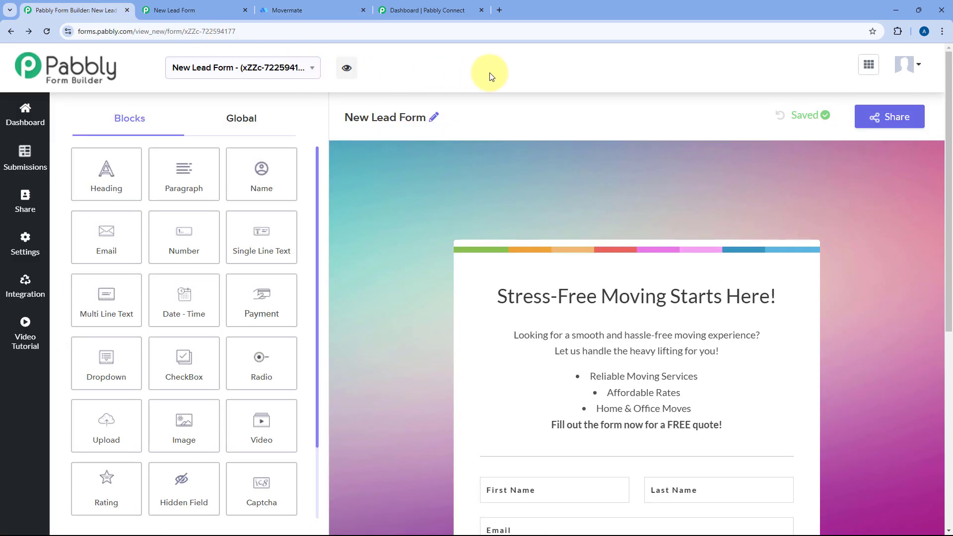
{"action": "left_click", "coordinate": [330, 9]}
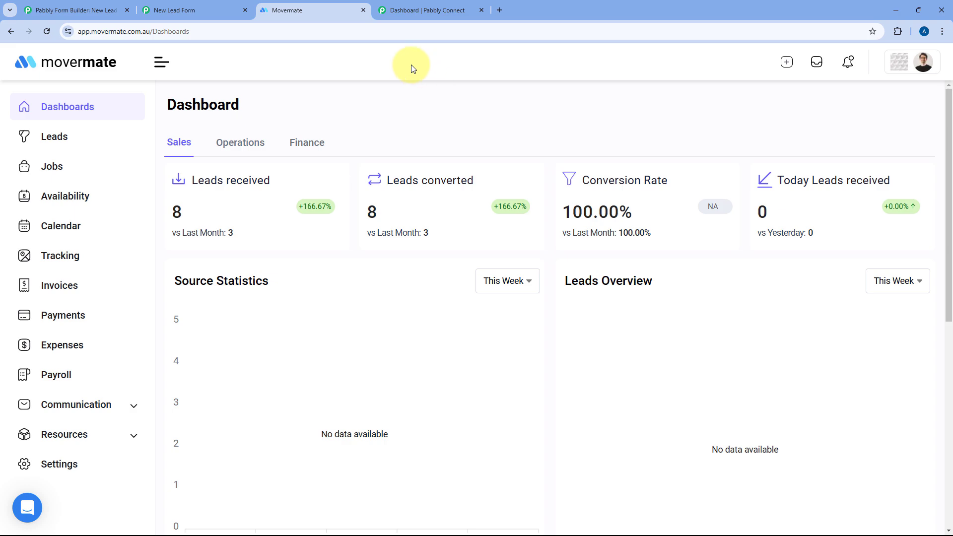
{"action": "left_click", "coordinate": [421, 10]}
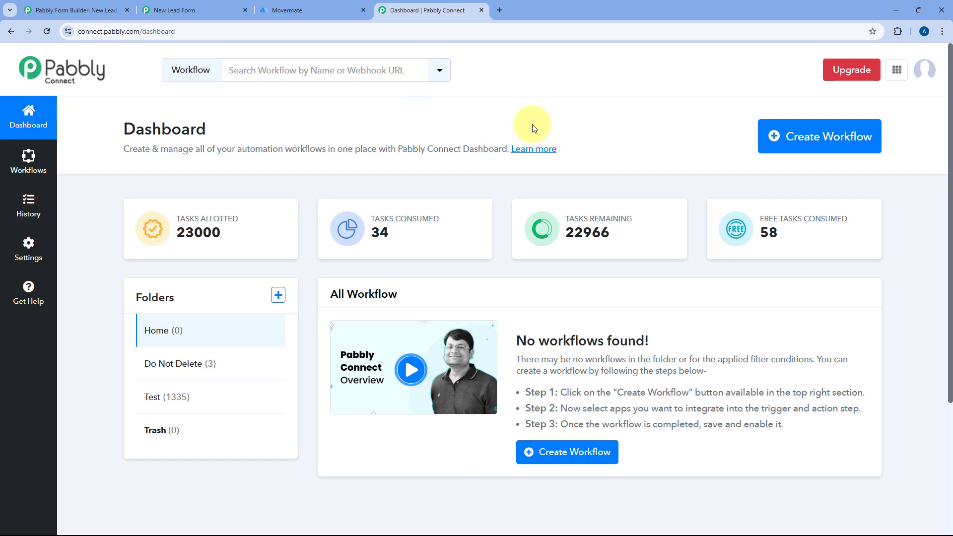
Create a workflow named 'Webhook to Movermate' in the Home folder and expand its trigger step.
{"action": "left_click", "coordinate": [770, 137]}
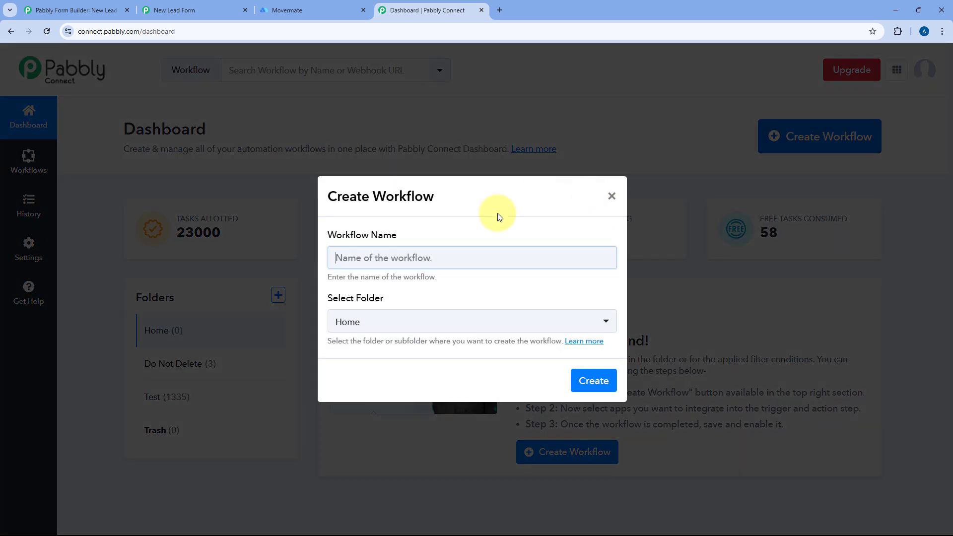
{"action": "left_click", "coordinate": [439, 257]}
{"action": "type", "text": "Web"}
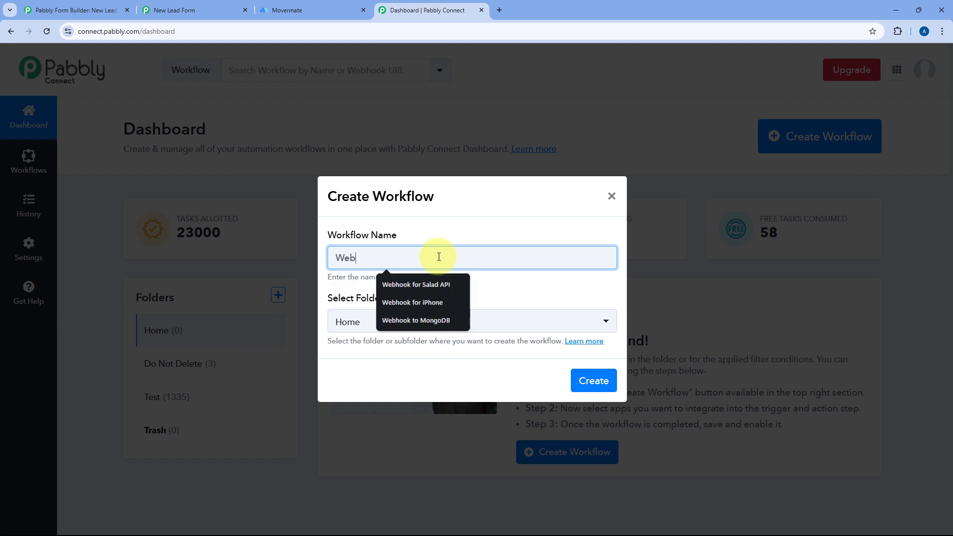
{"action": "type", "text": "hook to"}
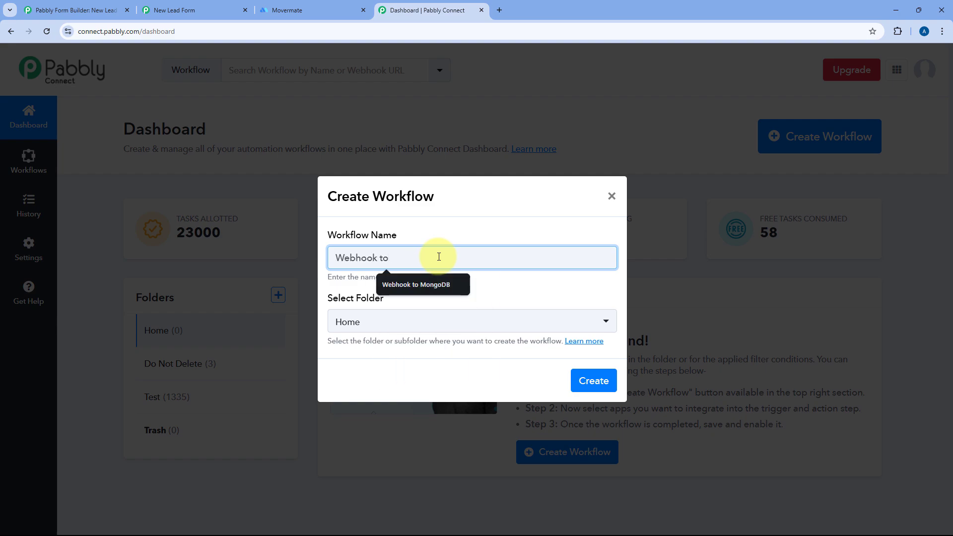
{"action": "type", "text": " Movermate"}
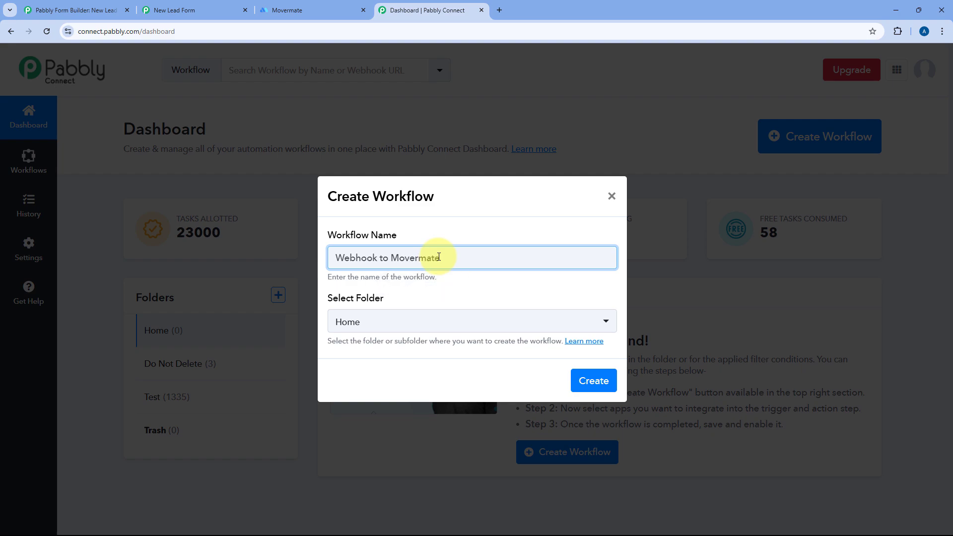
{"action": "left_click", "coordinate": [590, 384]}
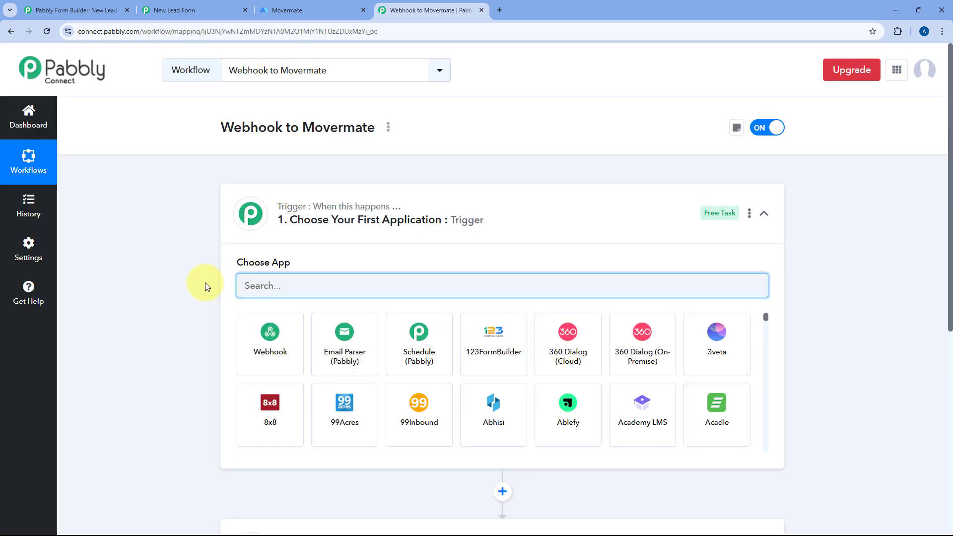
{"action": "left_click", "coordinate": [514, 217]}
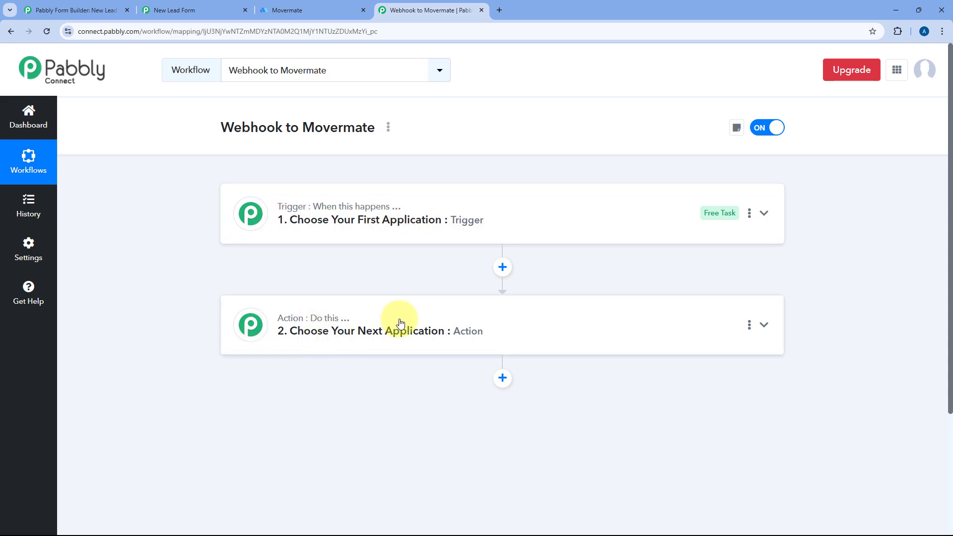
{"action": "left_click", "coordinate": [523, 209]}
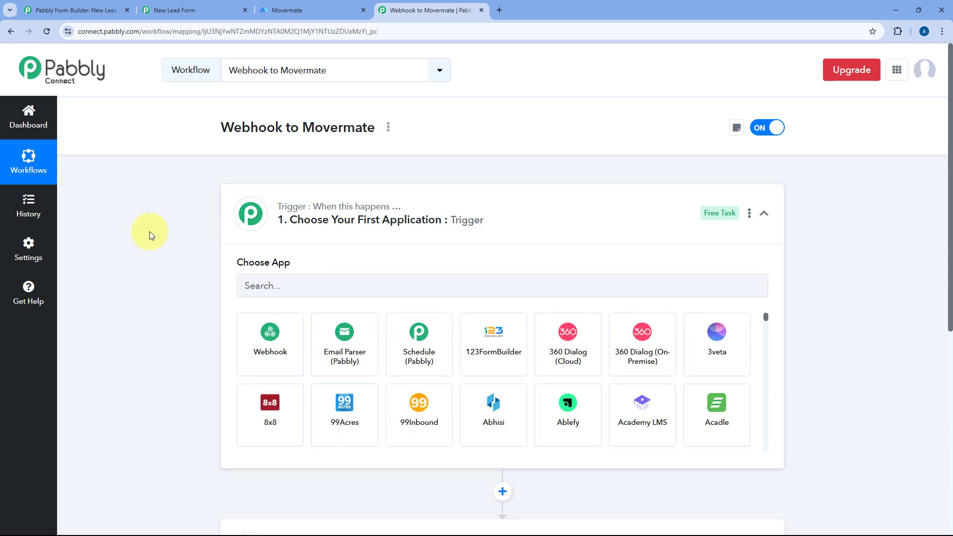
{"action": "scroll", "coordinate": [168, 230], "scroll_direction": "down", "scroll_amount": 1}
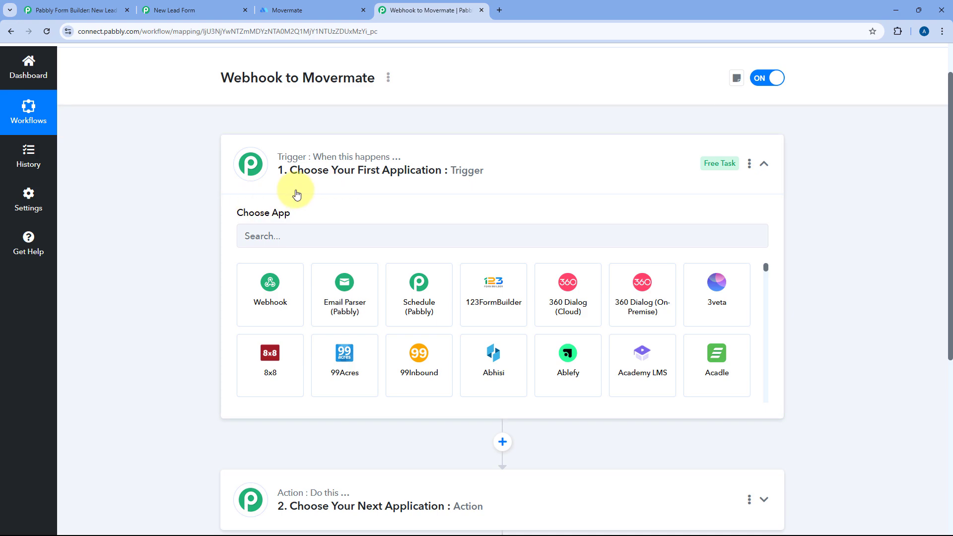
Set the trigger to Webhook by Pabbly's Catch Webhook (Preferred) event and copy its webhook URL.
{"action": "left_click", "coordinate": [276, 293]}
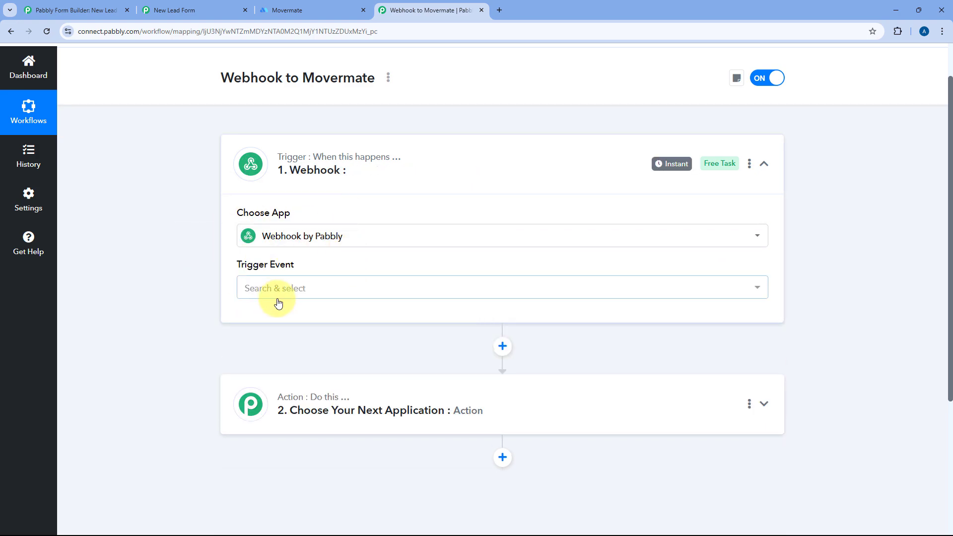
{"action": "left_click", "coordinate": [310, 291]}
{"action": "scroll", "coordinate": [216, 285], "scroll_direction": "down", "scroll_amount": 1}
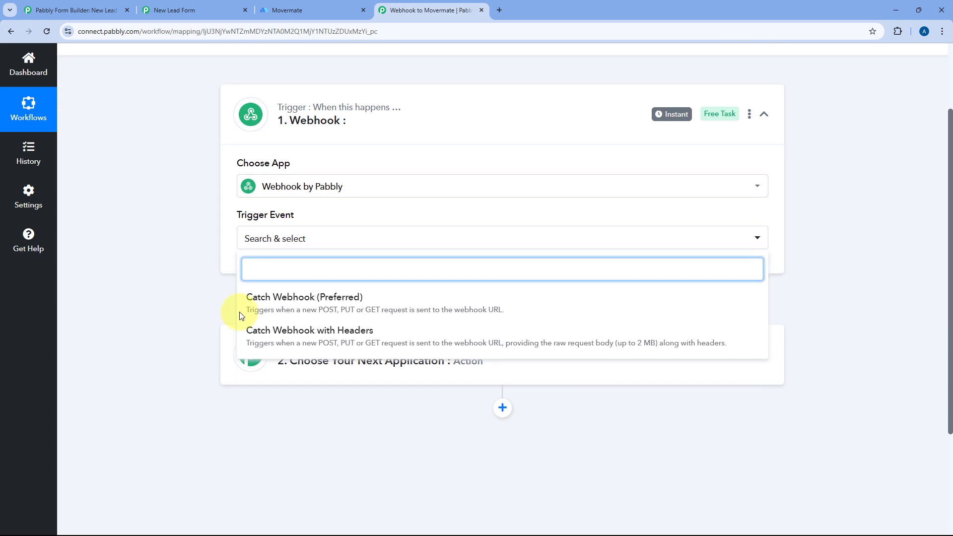
{"action": "left_click", "coordinate": [291, 307]}
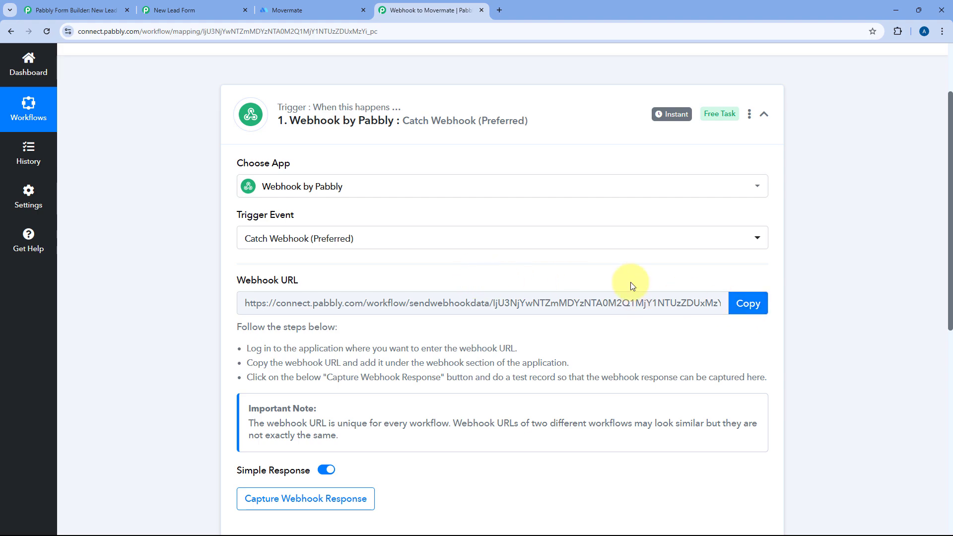
{"action": "scroll", "coordinate": [619, 274], "scroll_direction": "down", "scroll_amount": 1}
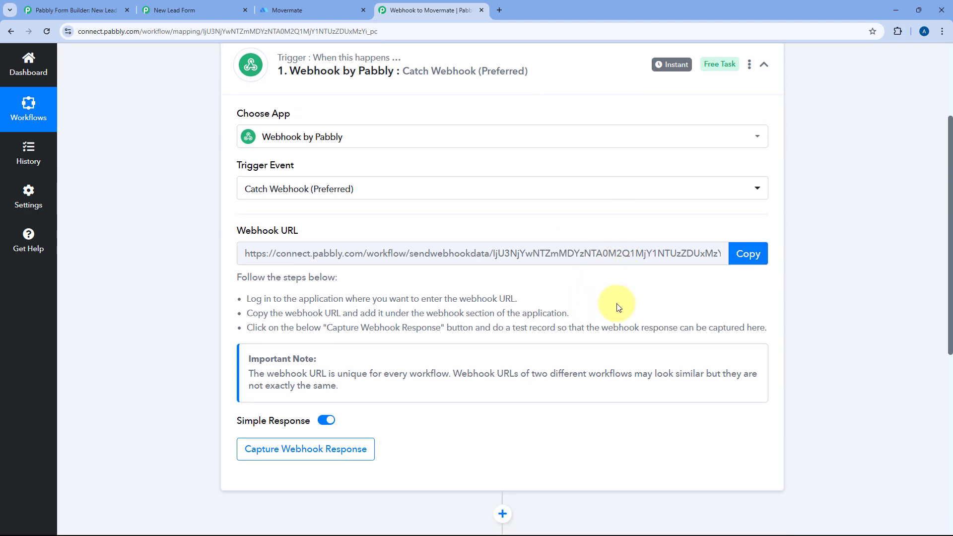
{"action": "left_click", "coordinate": [753, 255]}
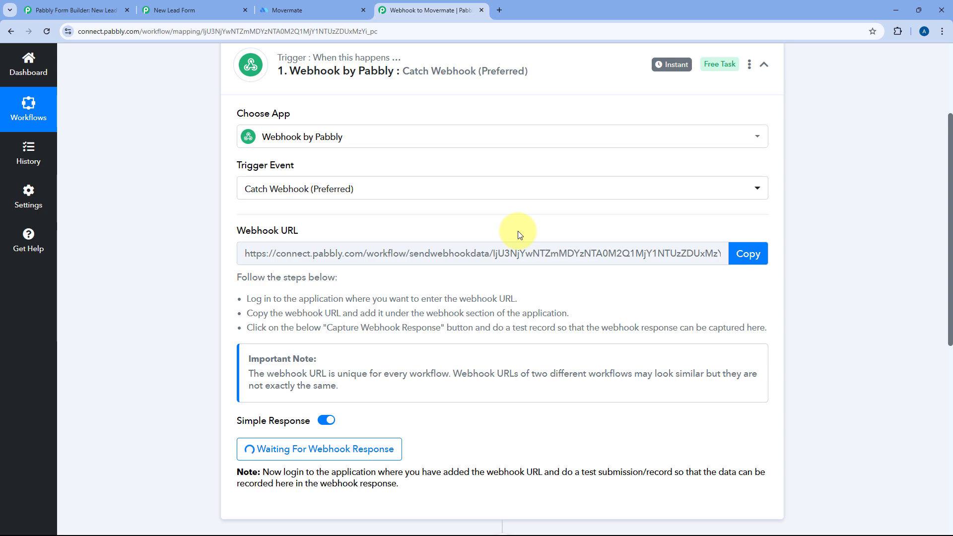
Add and save a webhook on the New Lead Form using the copied Pabbly Connect URL.
{"action": "left_click", "coordinate": [79, 10]}
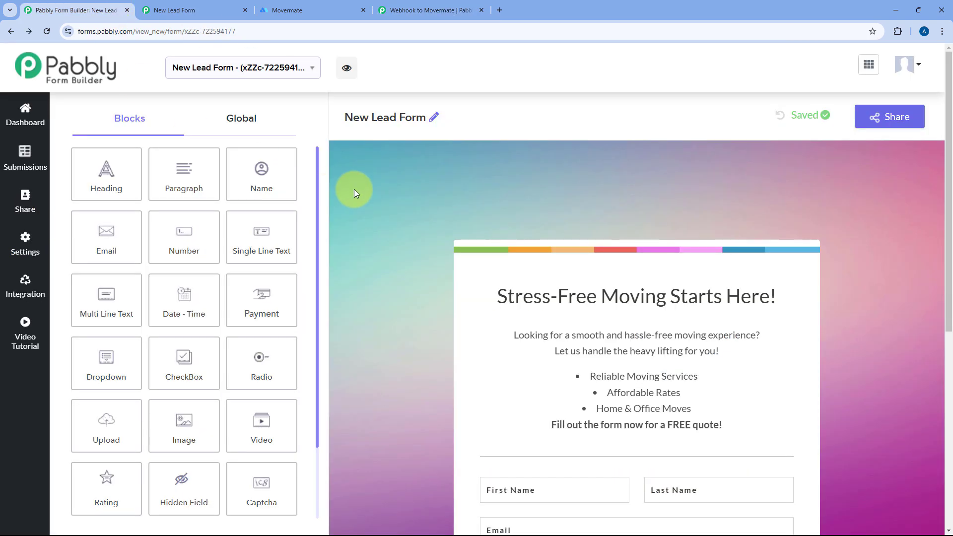
{"action": "scroll", "coordinate": [353, 190], "scroll_direction": "down", "scroll_amount": 7}
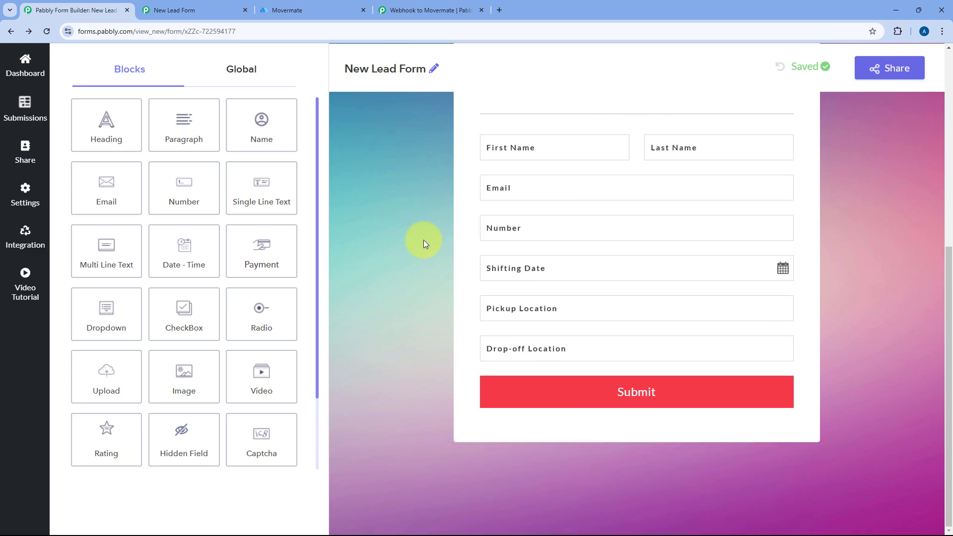
{"action": "left_click", "coordinate": [25, 236]}
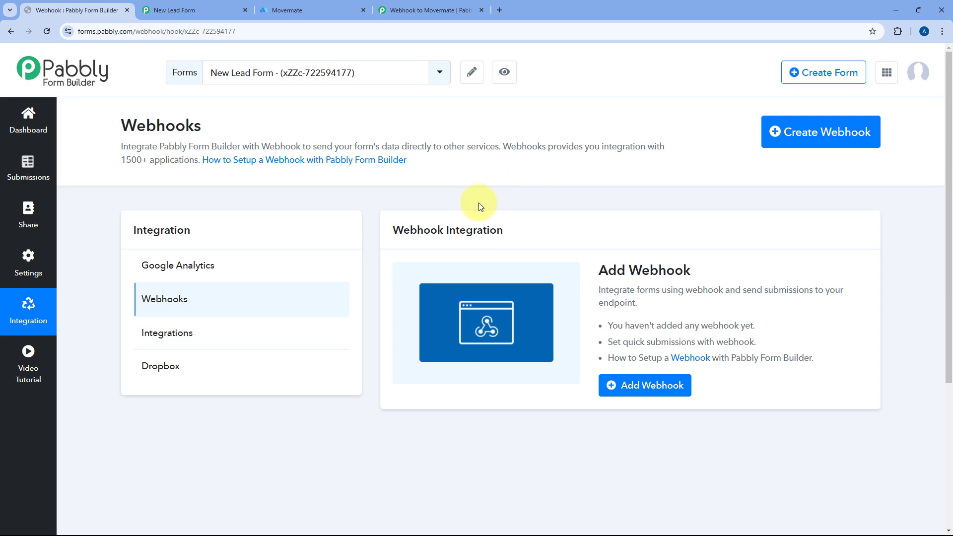
{"action": "left_click", "coordinate": [627, 385]}
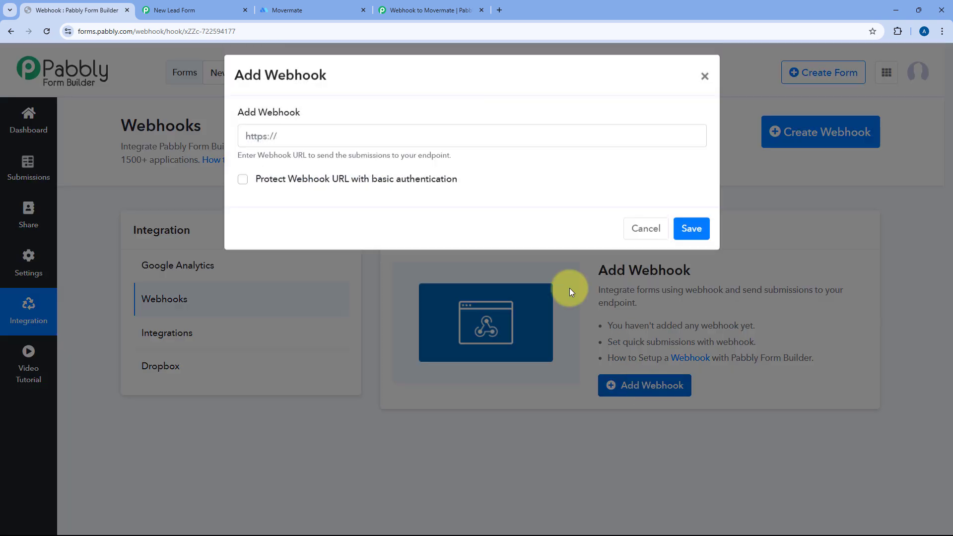
{"action": "left_click", "coordinate": [358, 144]}
{"action": "key", "text": "ctrl+v"}
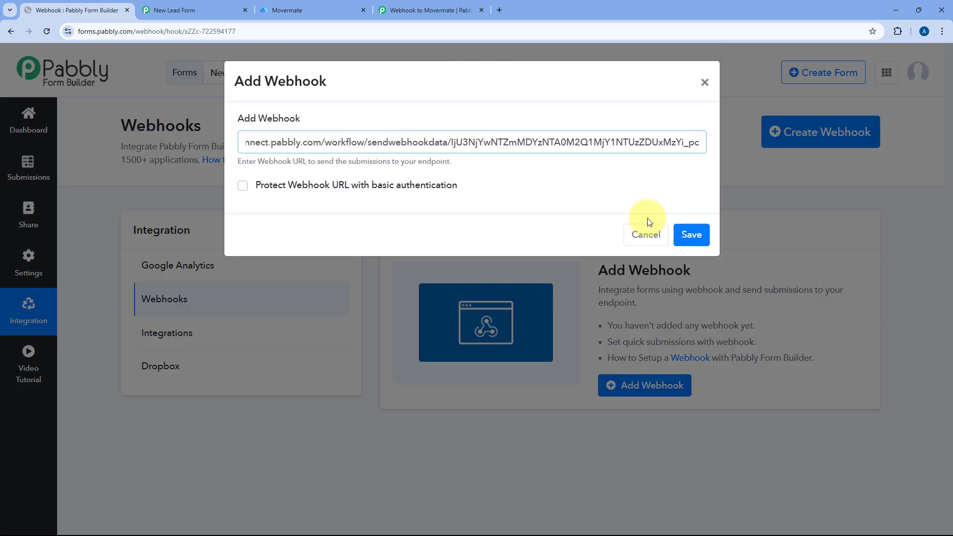
{"action": "left_click", "coordinate": [691, 234]}
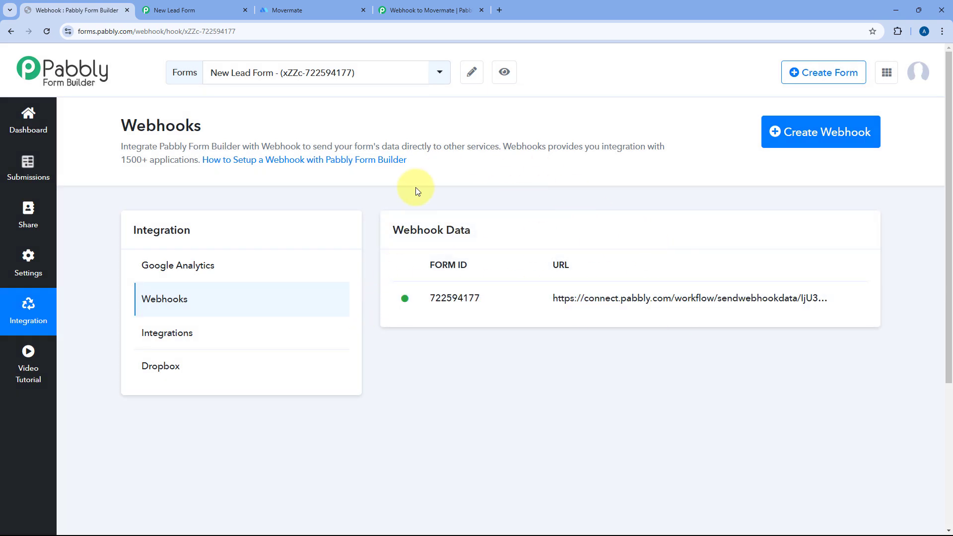
Confirm the workflow awaits a response and the form webhook is saved, then open the live New Lead Form.
{"action": "left_click", "coordinate": [462, 5]}
{"action": "scroll", "coordinate": [199, 193], "scroll_direction": "down", "scroll_amount": 3}
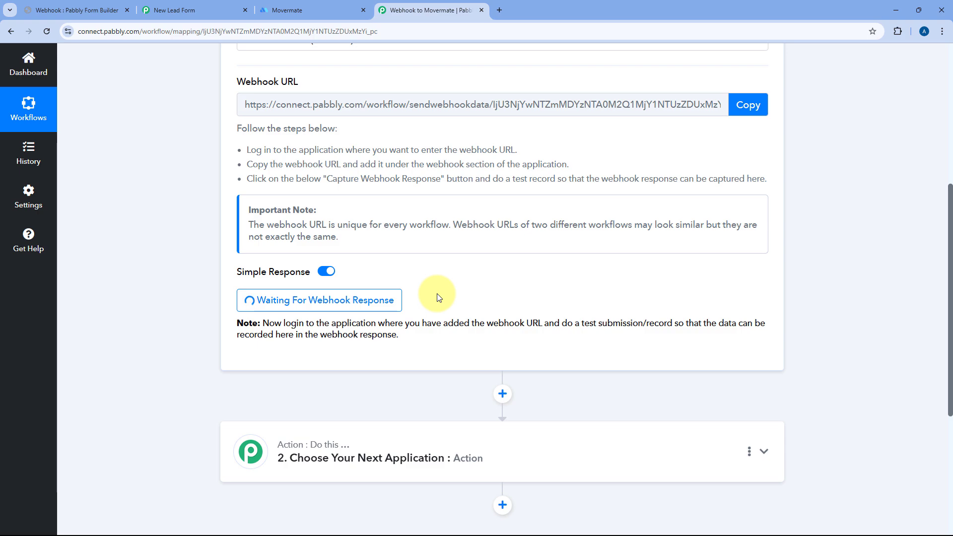
{"action": "left_click", "coordinate": [112, 10]}
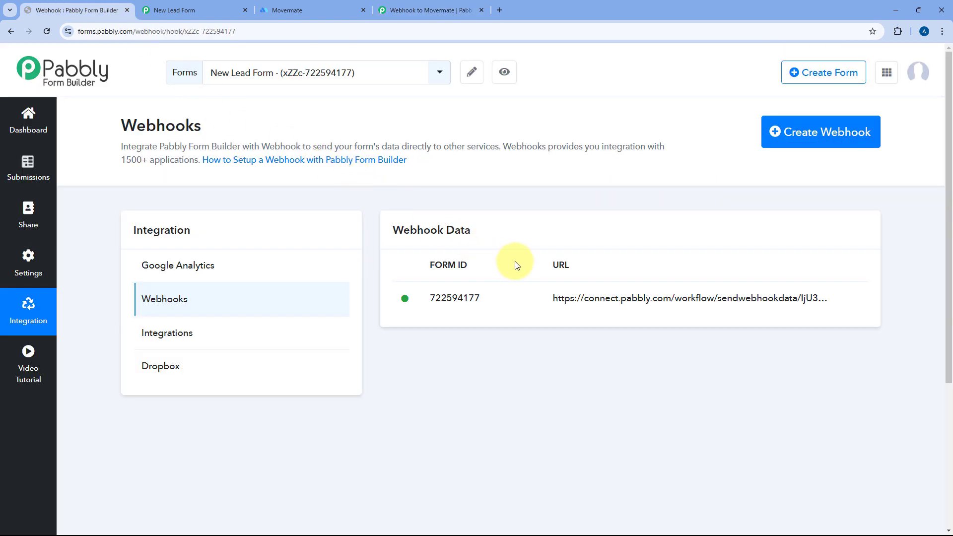
{"action": "left_click", "coordinate": [427, 10]}
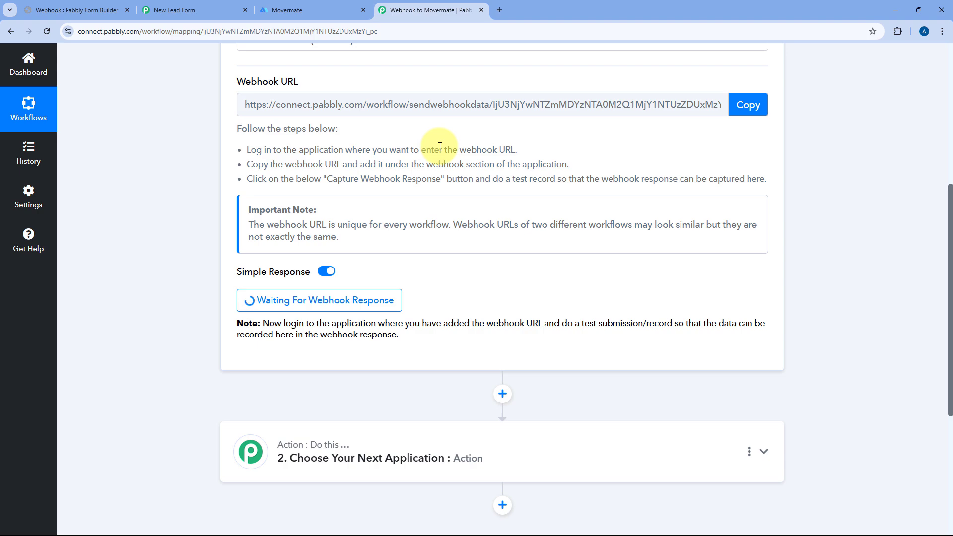
{"action": "left_click", "coordinate": [185, 9]}
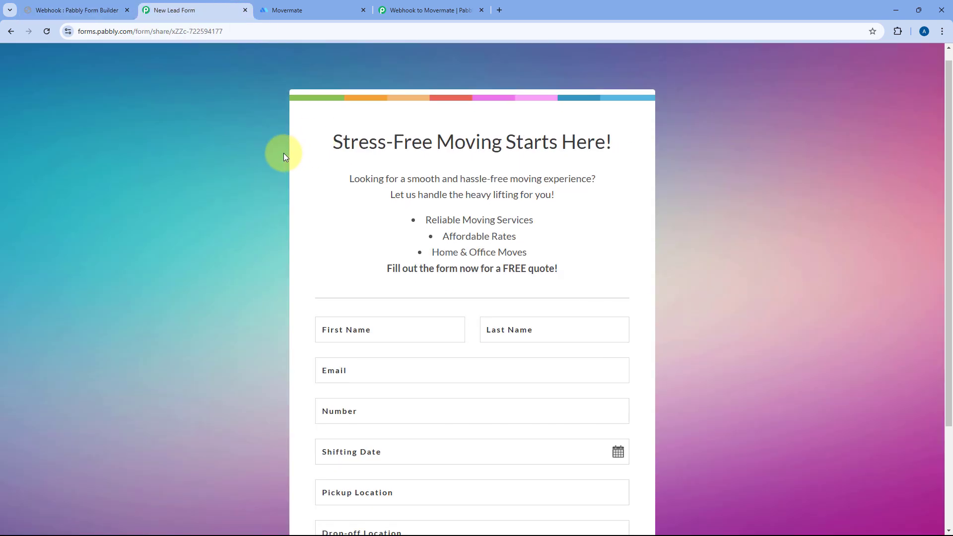
Fill in the test lead's name, email address and phone number on the New Lead Form.
{"action": "scroll", "coordinate": [284, 154], "scroll_direction": "down", "scroll_amount": 3}
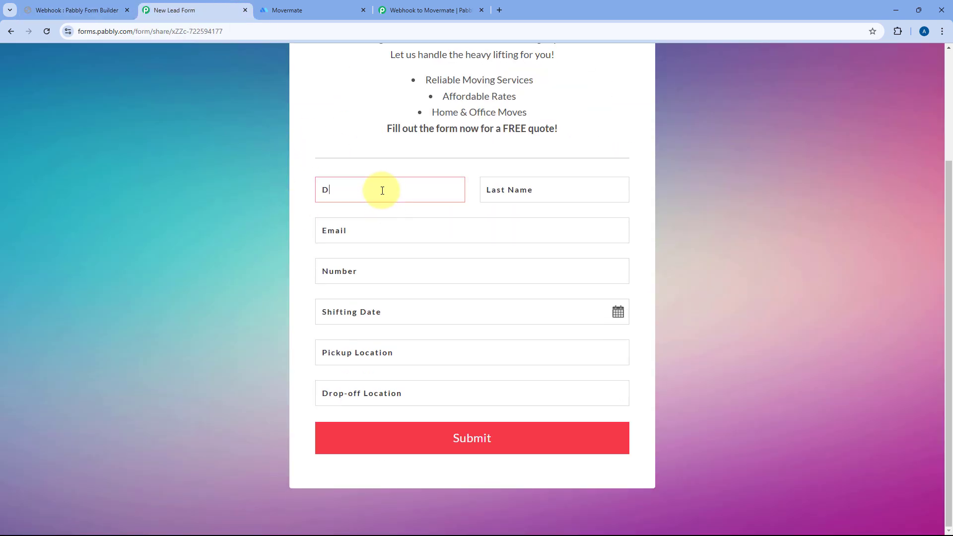
{"action": "key", "text": "Tab"}
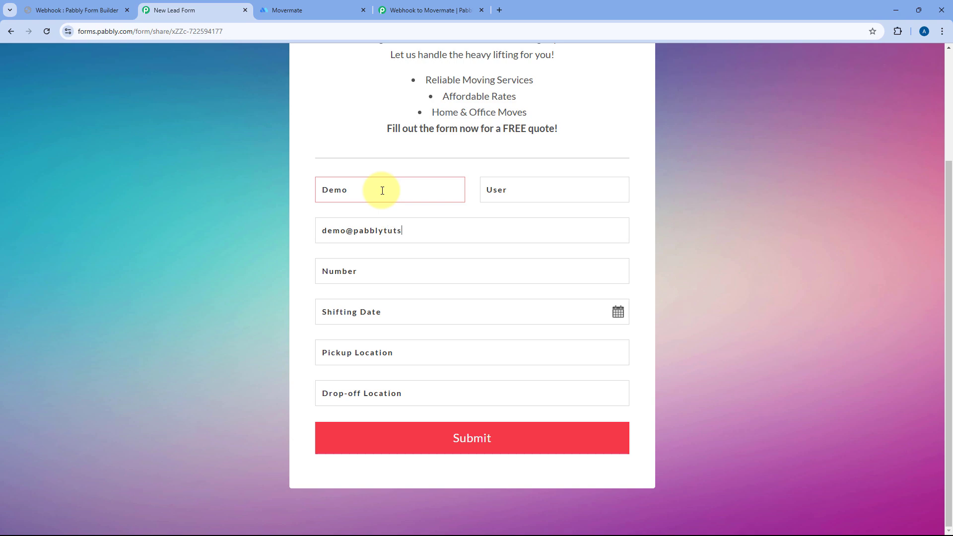
{"action": "key", "text": "Tab"}
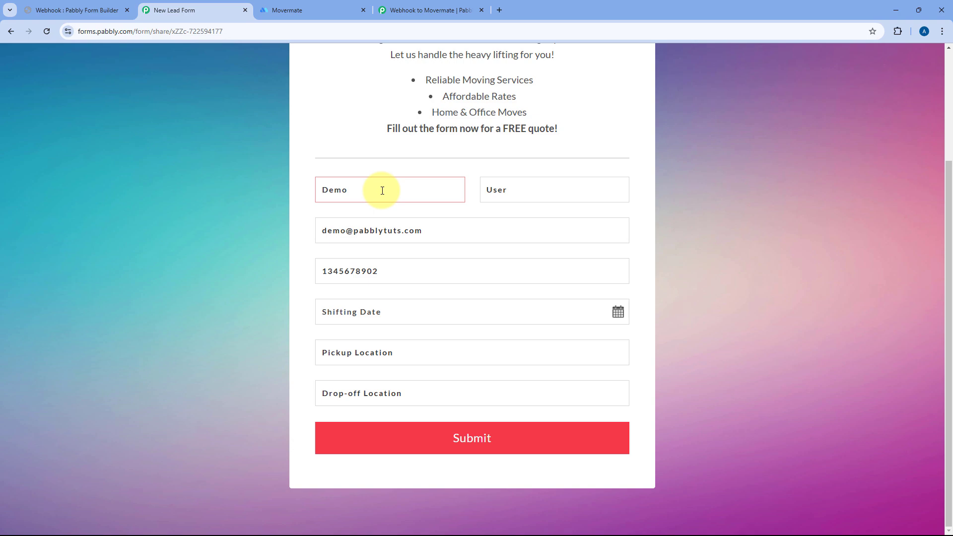
Set shifting date 20 Dec 2024, pickup Delhi and drop-off Bhopal, and submit the form.
{"action": "left_click", "coordinate": [453, 313]}
{"action": "left_click", "coordinate": [431, 417]}
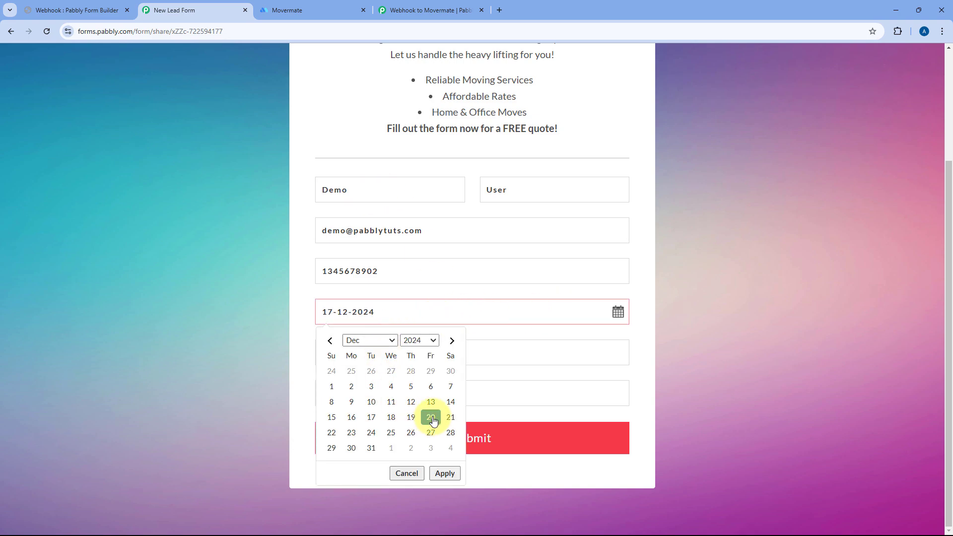
{"action": "left_click", "coordinate": [372, 358]}
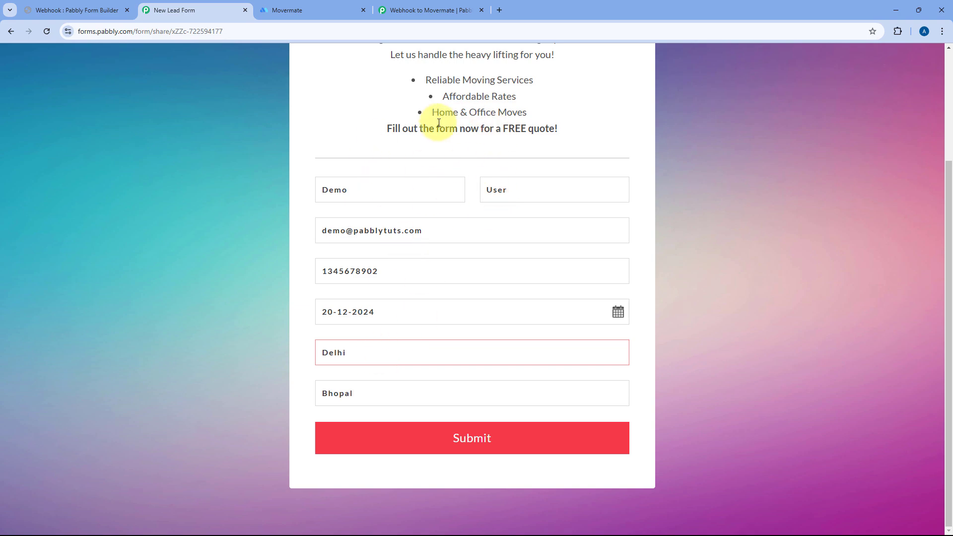
{"action": "left_click", "coordinate": [472, 440]}
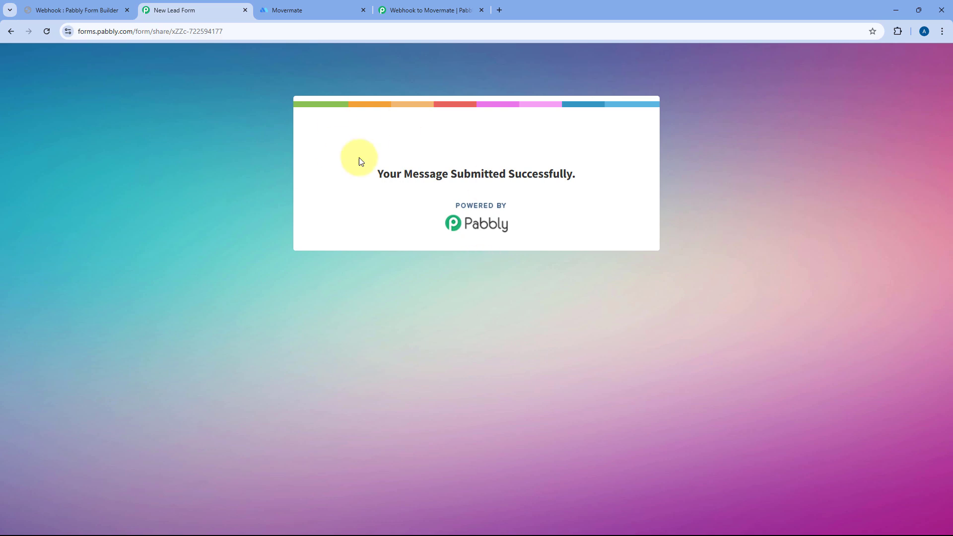
{"action": "left_click", "coordinate": [91, 14]}
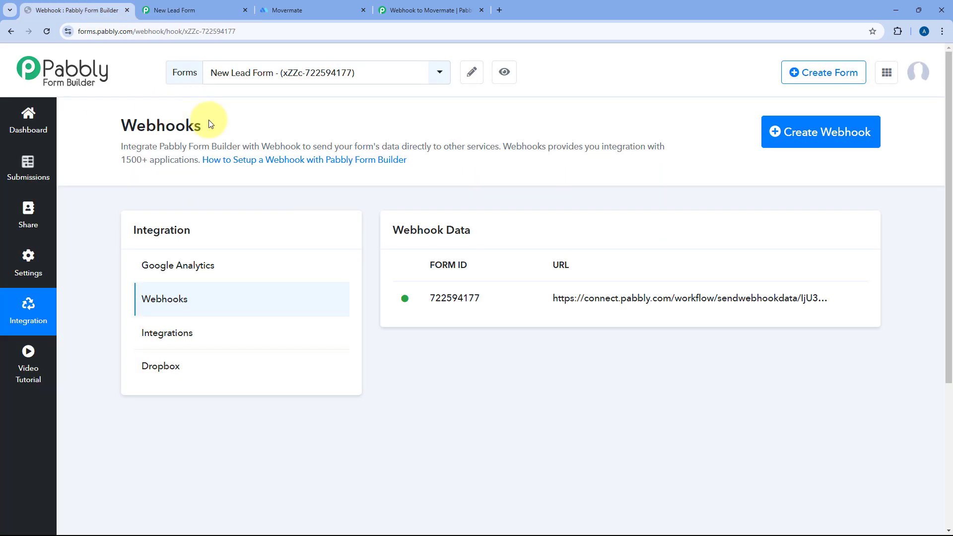
Review the captured webhook response, highlighting the first name, last name, phone number and pickup location.
{"action": "left_click", "coordinate": [407, 10]}
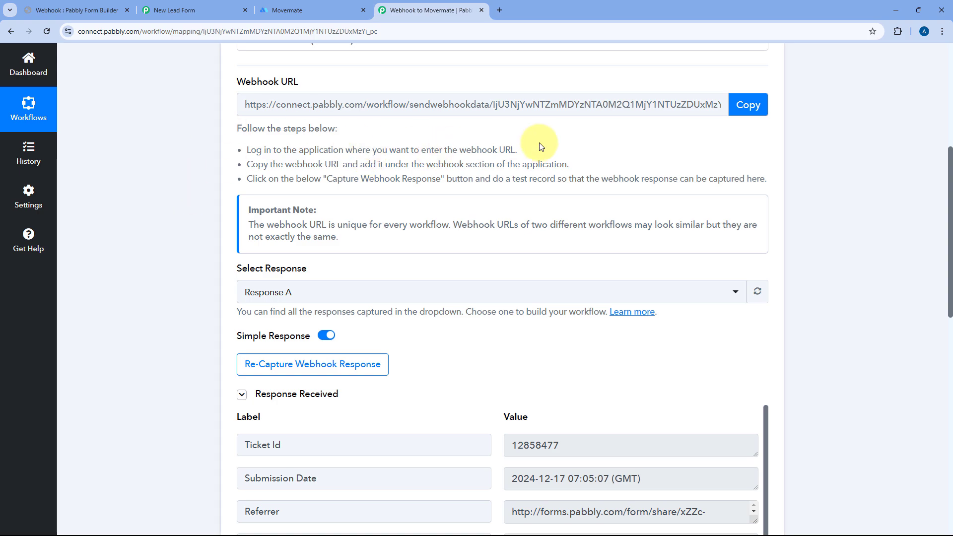
{"action": "scroll", "coordinate": [542, 145], "scroll_direction": "down", "scroll_amount": 3}
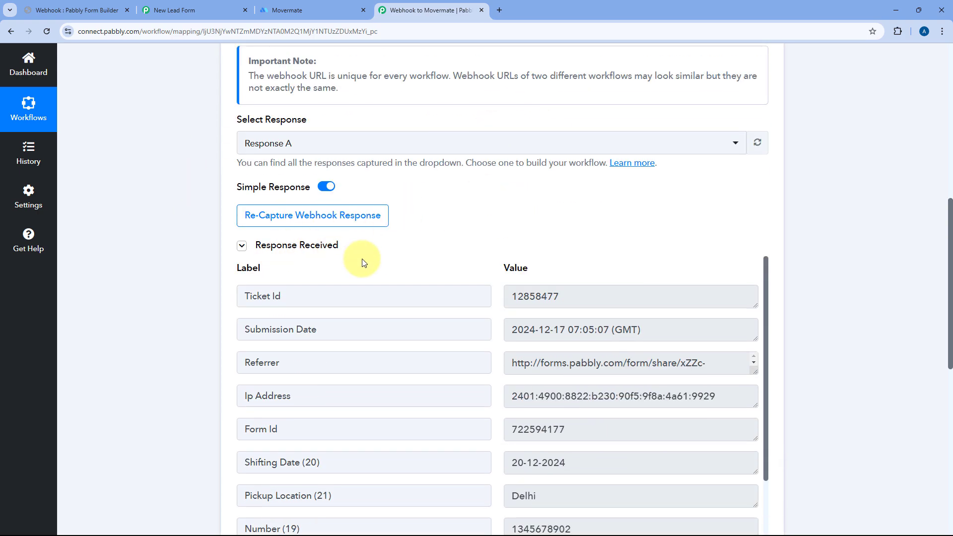
{"action": "scroll", "coordinate": [459, 247], "scroll_direction": "down", "scroll_amount": 1}
{"action": "scroll", "coordinate": [460, 246], "scroll_direction": "down", "scroll_amount": 1}
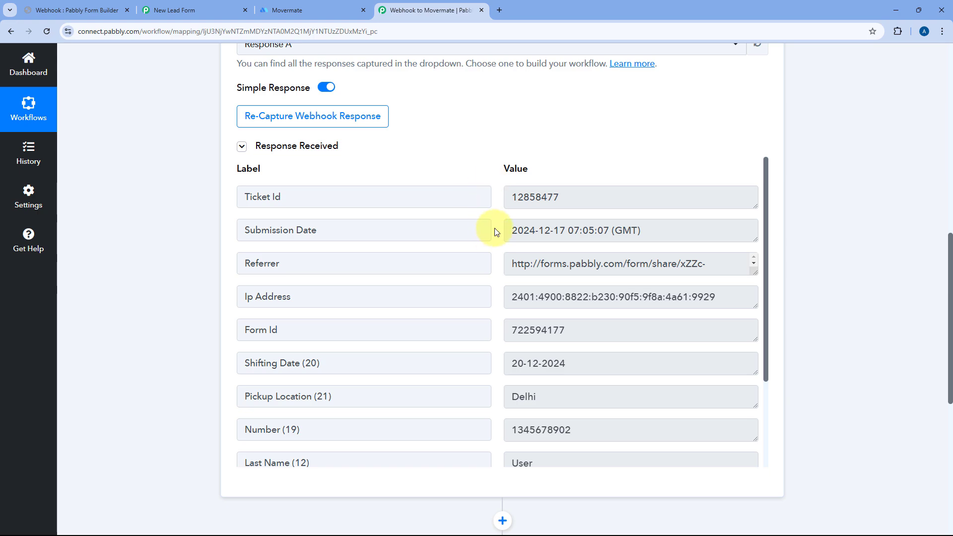
{"action": "scroll", "coordinate": [494, 247], "scroll_direction": "down", "scroll_amount": 1}
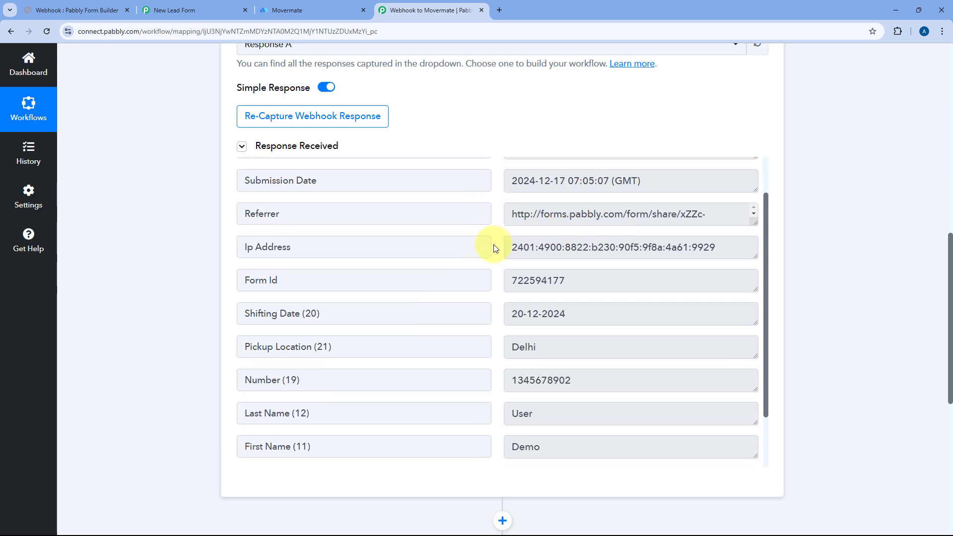
{"action": "double_click", "coordinate": [527, 447]}
{"action": "double_click", "coordinate": [522, 413]}
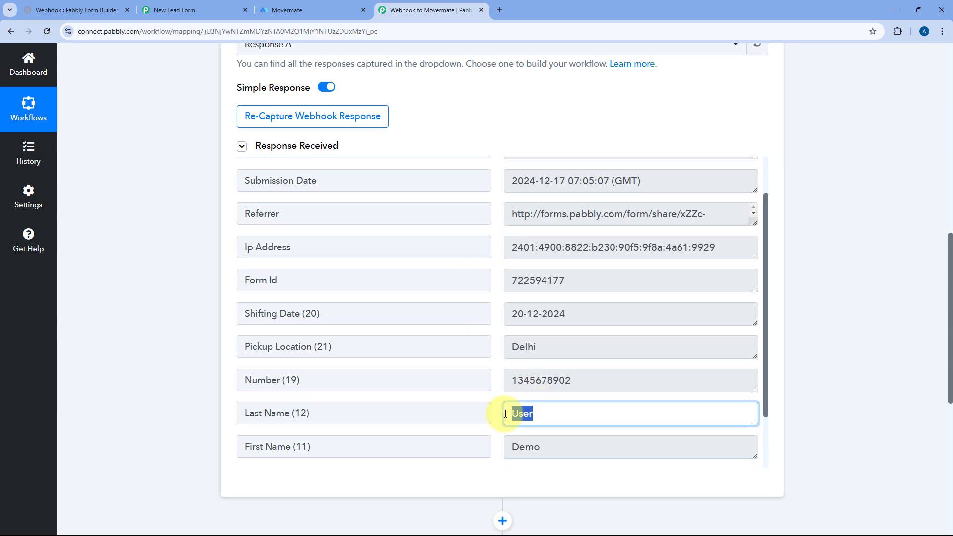
{"action": "left_click_drag", "start_coordinate": [606, 380], "coordinate": [504, 380]}
{"action": "left_click_drag", "start_coordinate": [566, 347], "coordinate": [505, 346]}
{"action": "left_click_drag", "start_coordinate": [581, 314], "coordinate": [494, 319]}
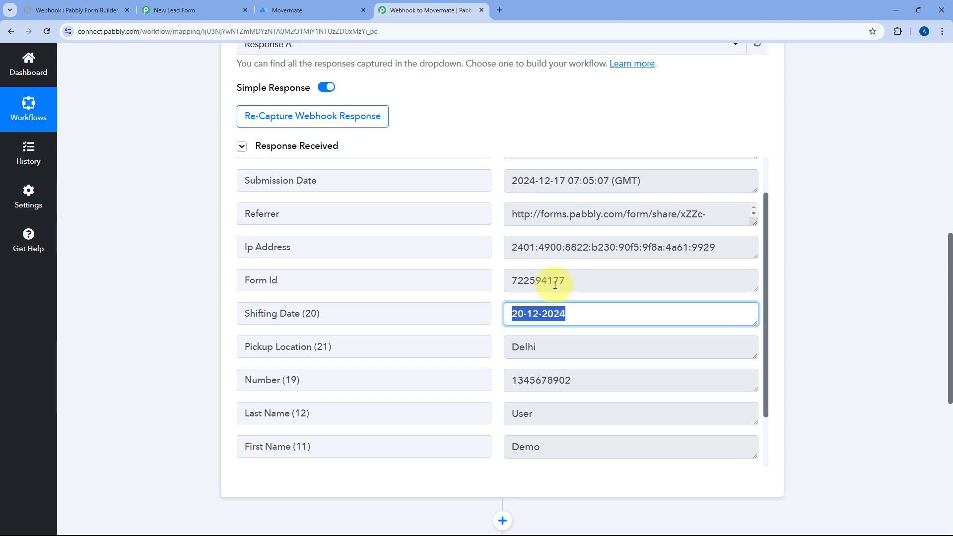
{"action": "scroll", "coordinate": [494, 287], "scroll_direction": "up", "scroll_amount": 1}
{"action": "scroll", "coordinate": [492, 283], "scroll_direction": "down", "scroll_amount": 2}
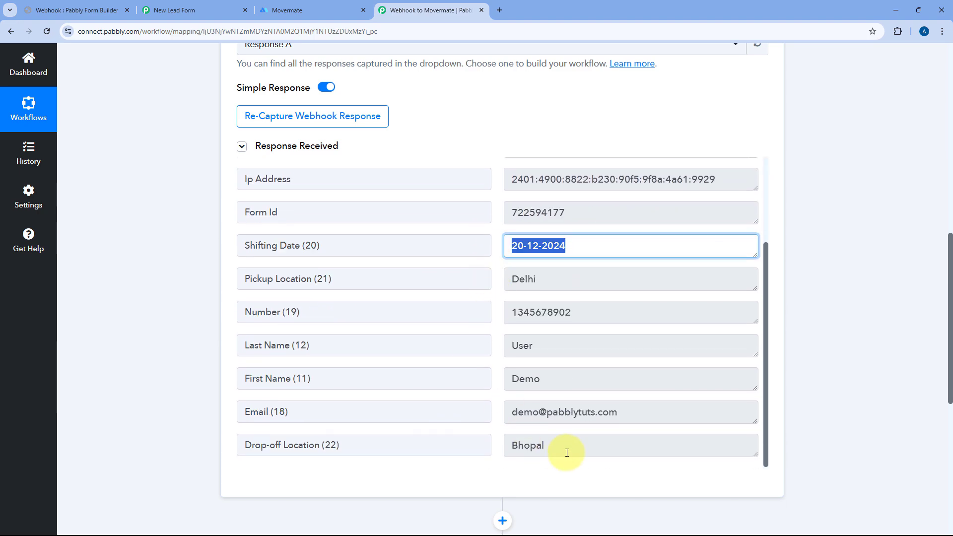
{"action": "left_click_drag", "start_coordinate": [566, 448], "coordinate": [509, 447]}
{"action": "left_click", "coordinate": [496, 351]}
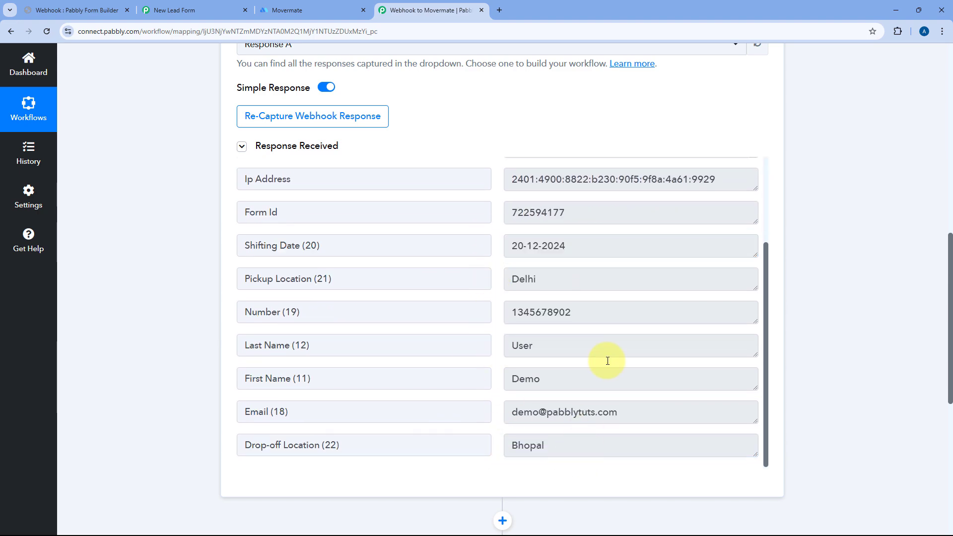
Glance at the Movermate dashboard, then scroll back through the captured response fields.
{"action": "left_click", "coordinate": [334, 6]}
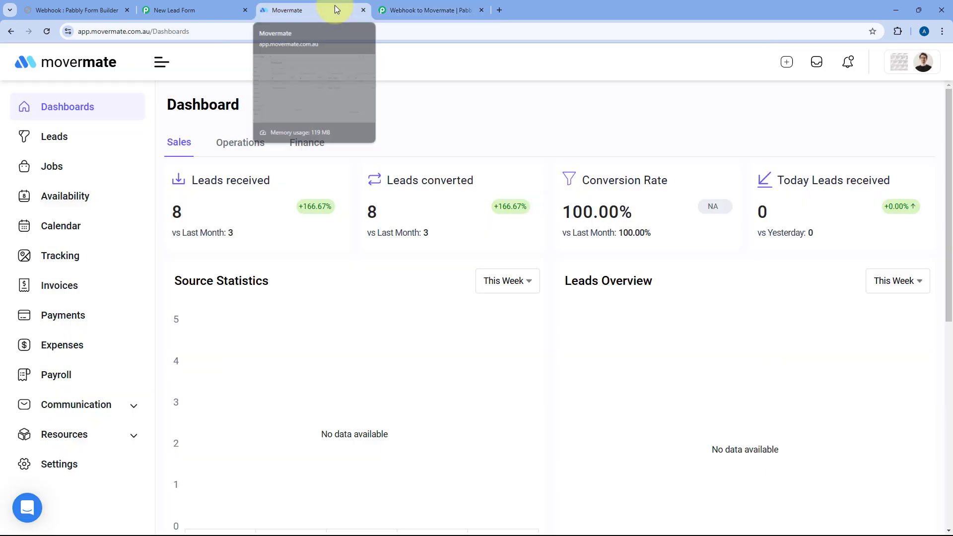
{"action": "left_click", "coordinate": [453, 10]}
{"action": "scroll", "coordinate": [478, 110], "scroll_direction": "up", "scroll_amount": 8}
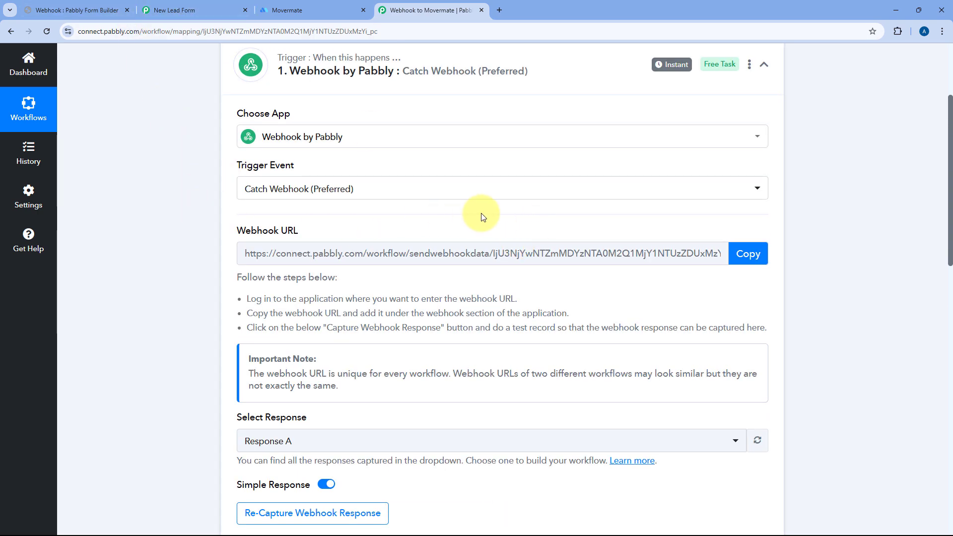
{"action": "scroll", "coordinate": [481, 217], "scroll_direction": "down", "scroll_amount": 8}
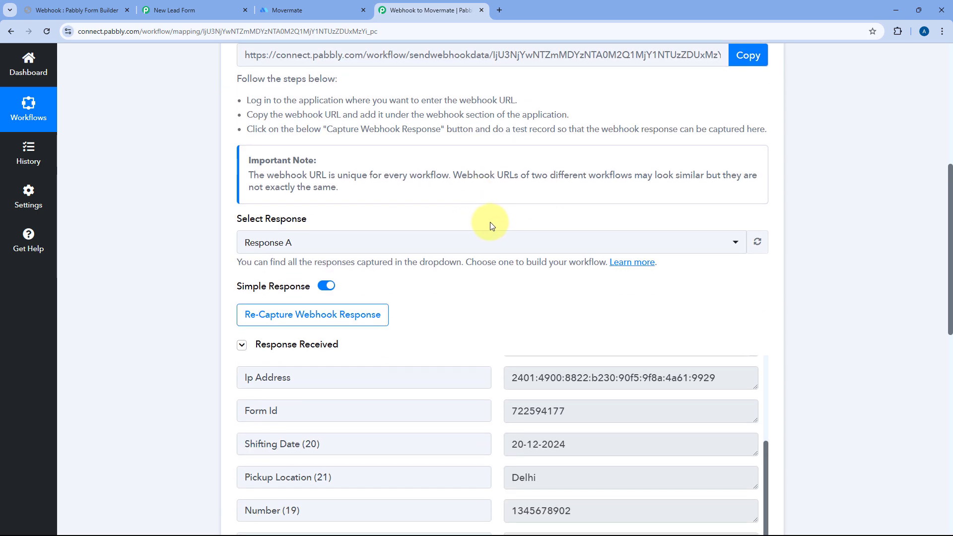
{"action": "scroll", "coordinate": [493, 146], "scroll_direction": "down", "scroll_amount": 1}
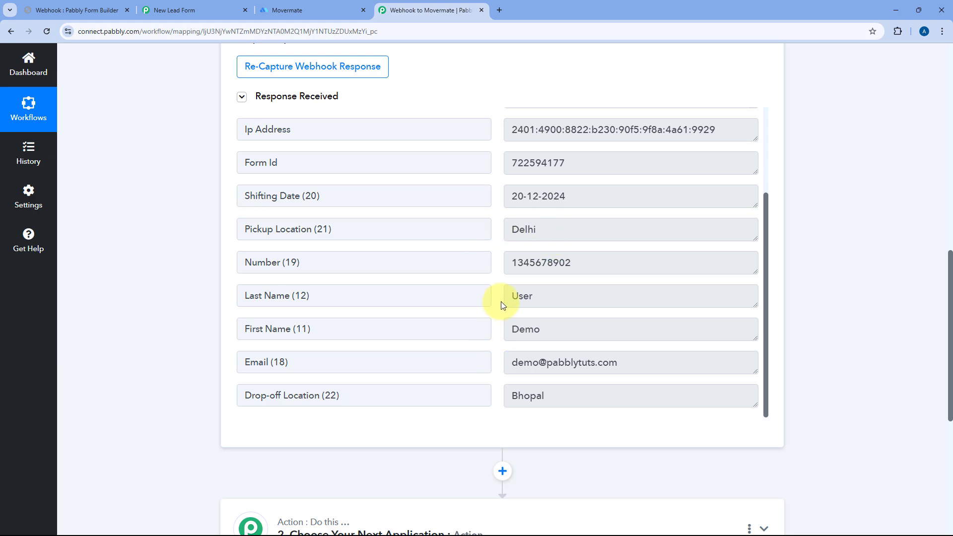
{"action": "scroll", "coordinate": [815, 244], "scroll_direction": "down", "scroll_amount": 6}
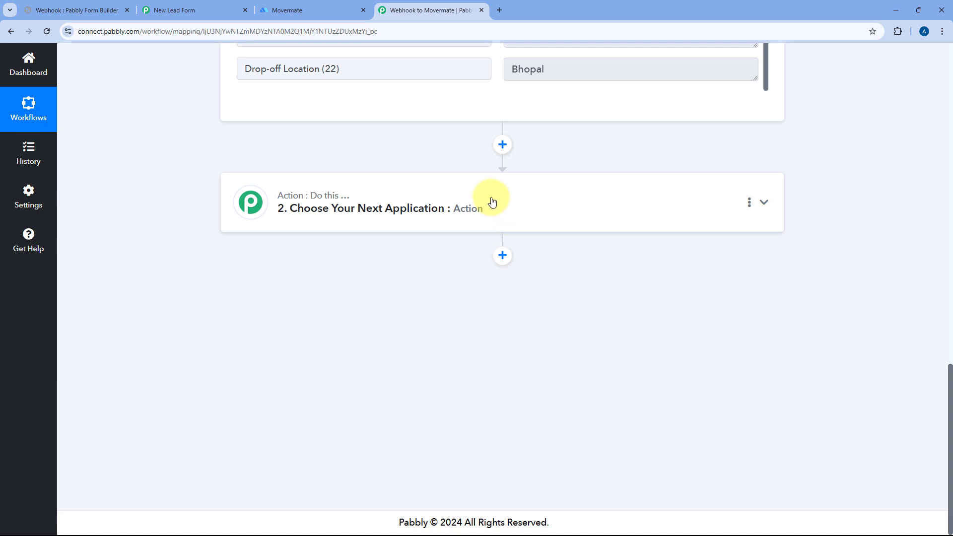
Set the action step to Movermate with the Create Removal Lead event.
{"action": "left_click", "coordinate": [492, 201]}
{"action": "left_click", "coordinate": [305, 258]}
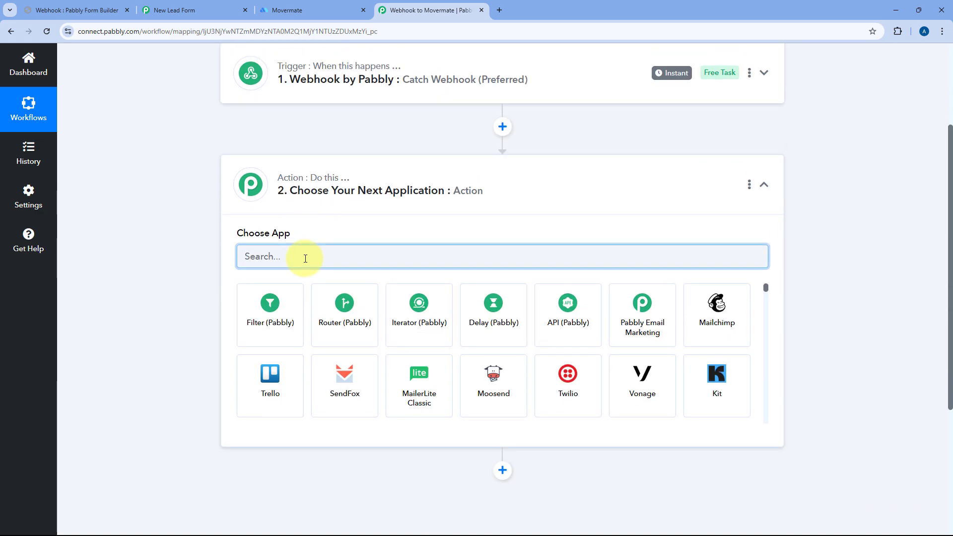
{"action": "type", "text": "Movermate"}
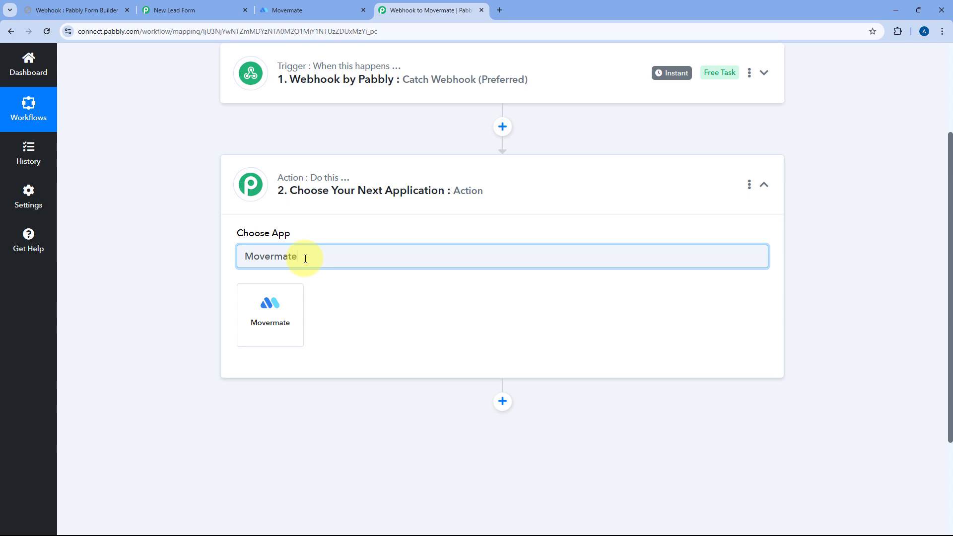
{"action": "left_click", "coordinate": [285, 308]}
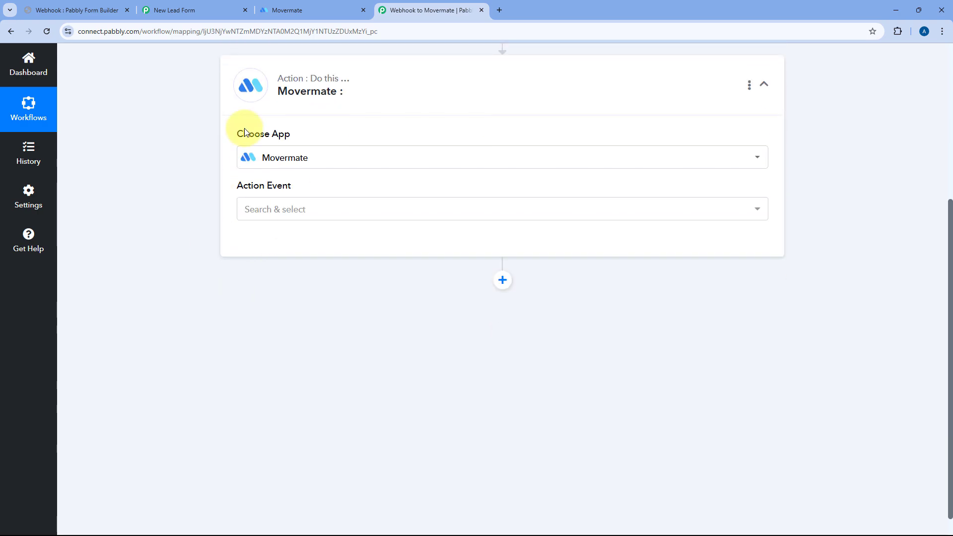
{"action": "left_click", "coordinate": [319, 208]}
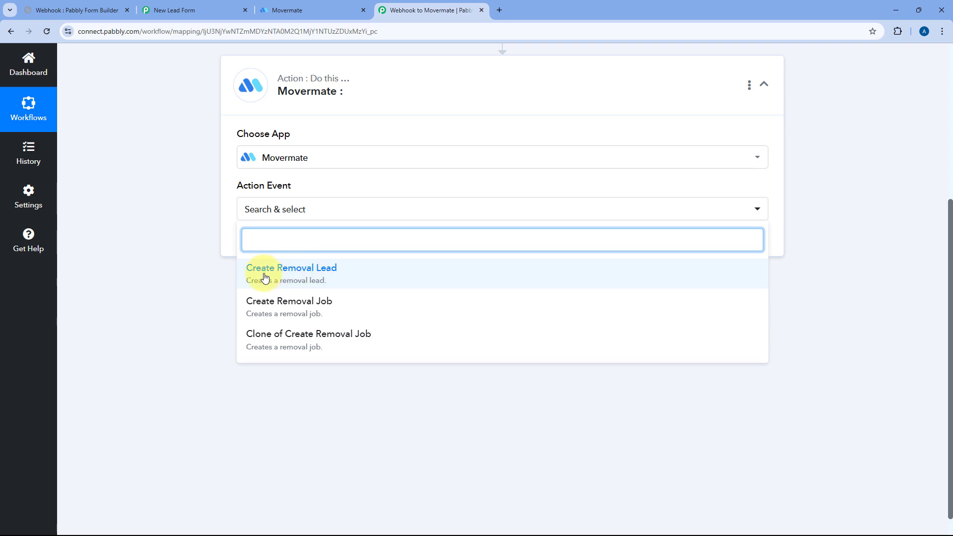
{"action": "left_click", "coordinate": [313, 275]}
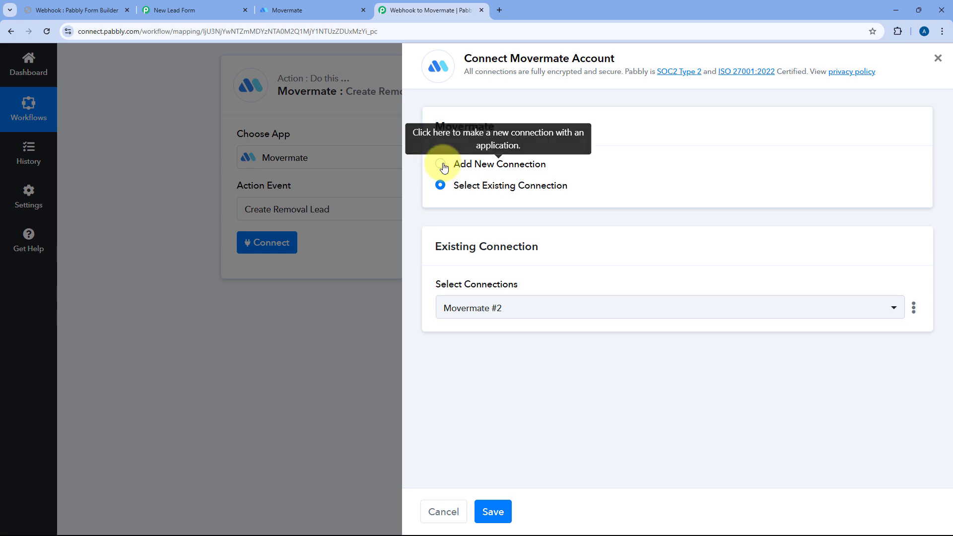
Choose Add New Connection for Movermate, then switch to the Movermate dashboard tab.
{"action": "left_click", "coordinate": [441, 164]}
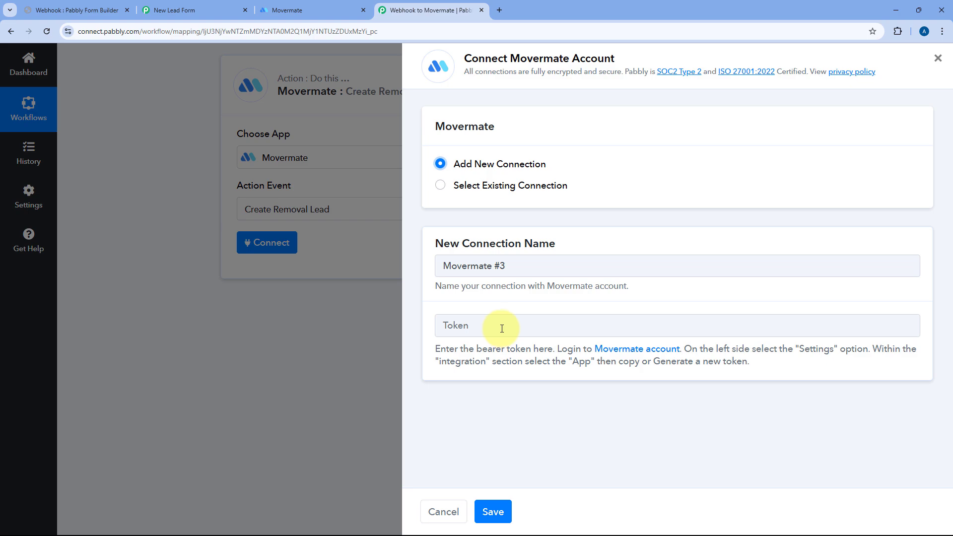
{"action": "left_click", "coordinate": [314, 13]}
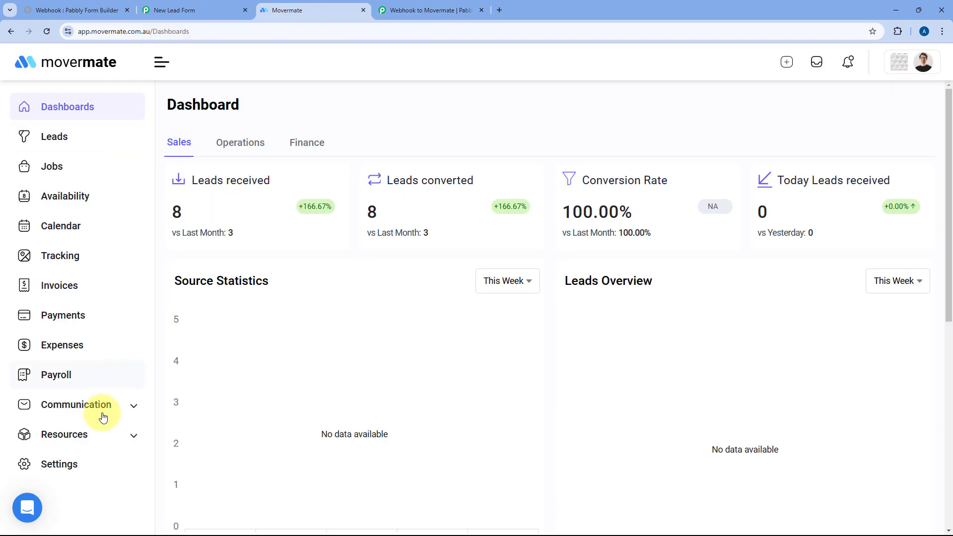
Copy the access token from Movermate's Settings > Integration > Apps page.
{"action": "left_click", "coordinate": [65, 464]}
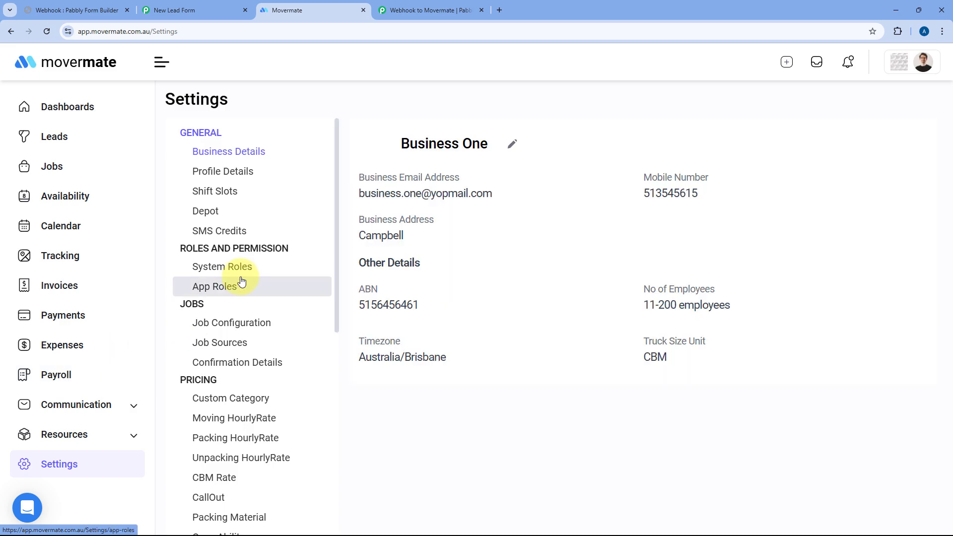
{"action": "scroll", "coordinate": [248, 272], "scroll_direction": "down", "scroll_amount": 8}
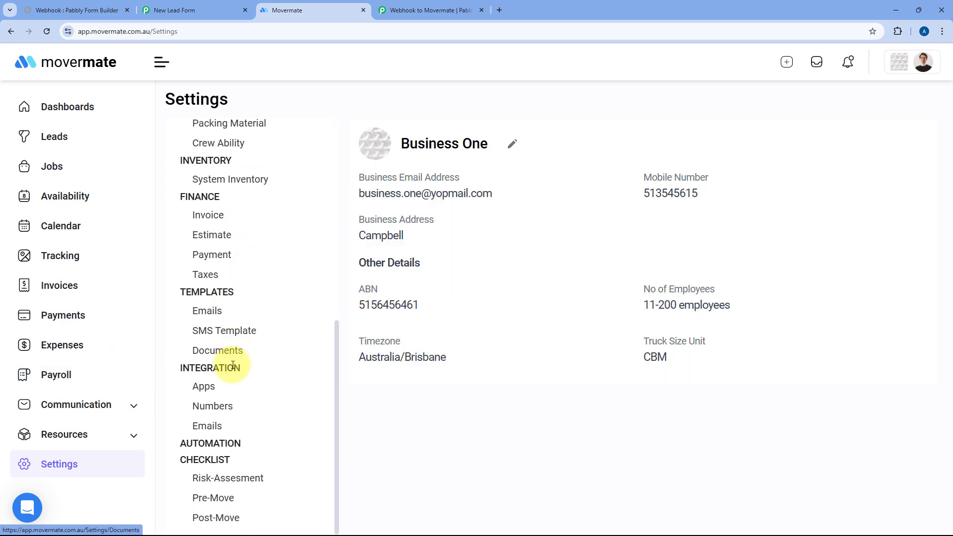
{"action": "left_click", "coordinate": [219, 392]}
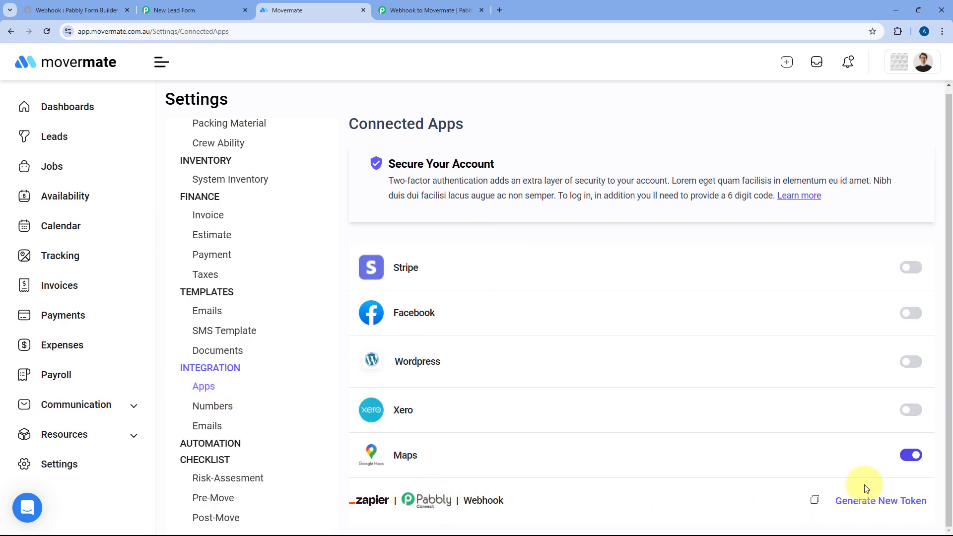
{"action": "left_click", "coordinate": [815, 501]}
Paste the copied Movermate bearer token into the connection and save it.
{"action": "left_click", "coordinate": [412, 4]}
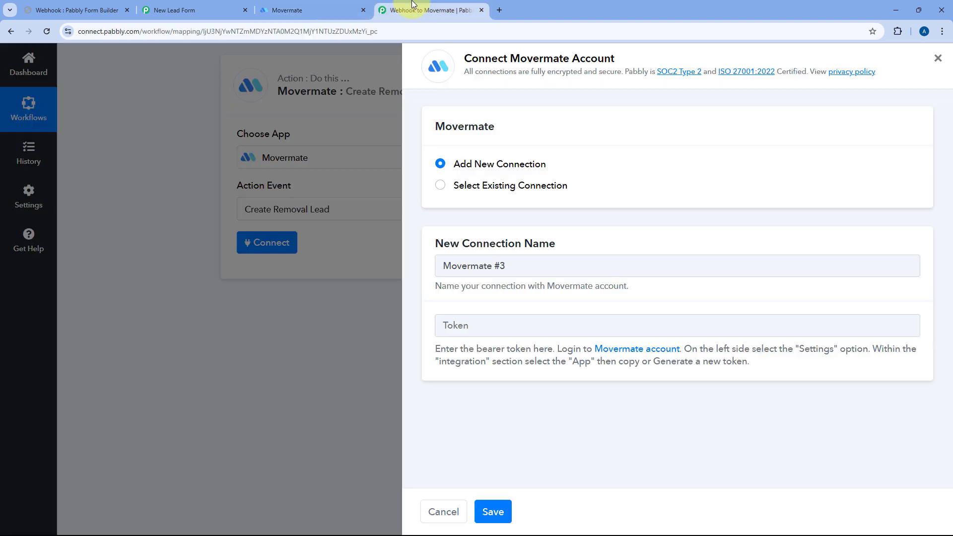
{"action": "right_click", "coordinate": [463, 330]}
{"action": "left_click", "coordinate": [513, 195]}
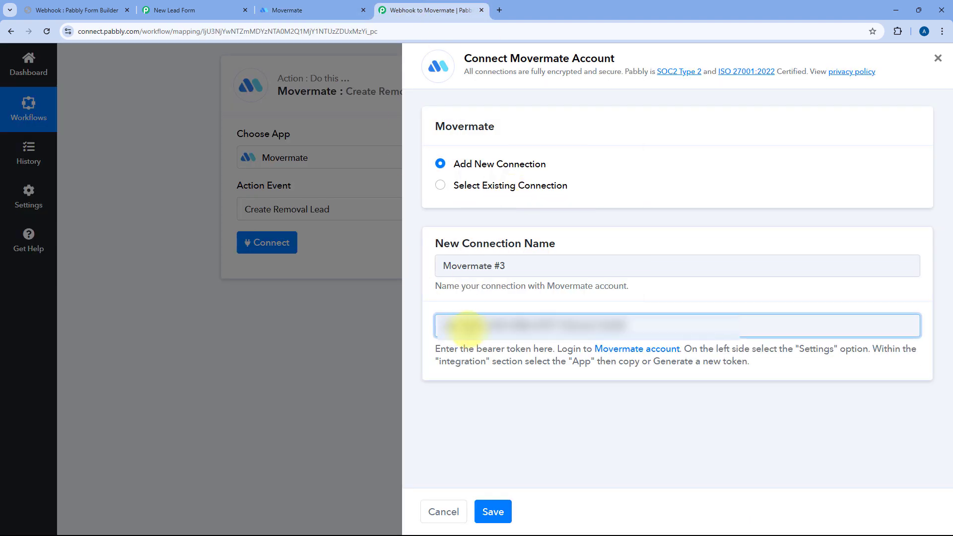
{"action": "left_click", "coordinate": [493, 511]}
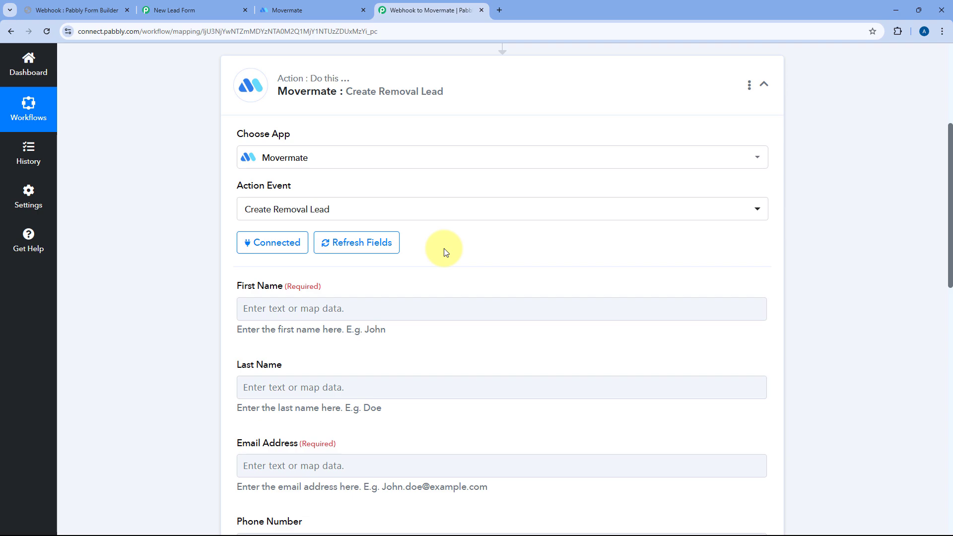
{"action": "scroll", "coordinate": [445, 253], "scroll_direction": "down", "scroll_amount": 3}
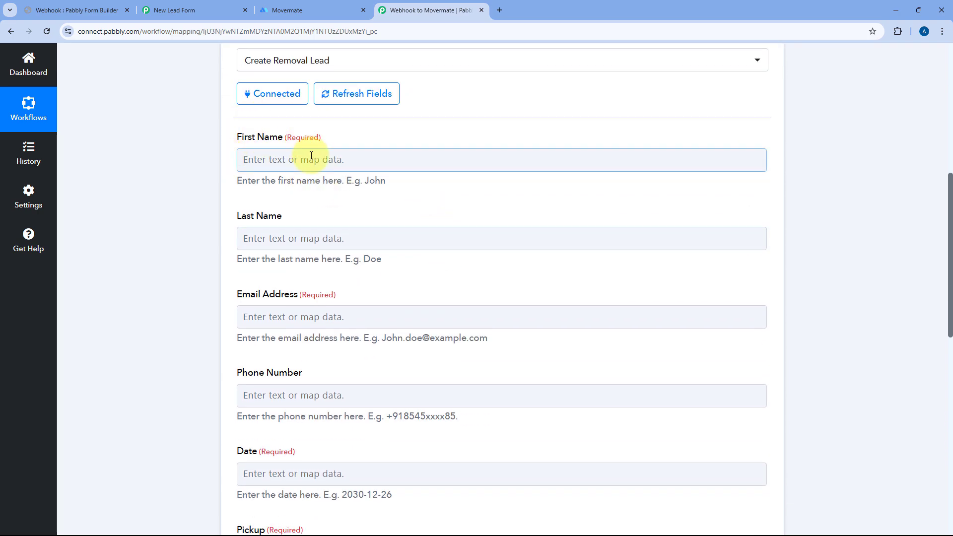
{"action": "scroll", "coordinate": [292, 287], "scroll_direction": "down", "scroll_amount": 3}
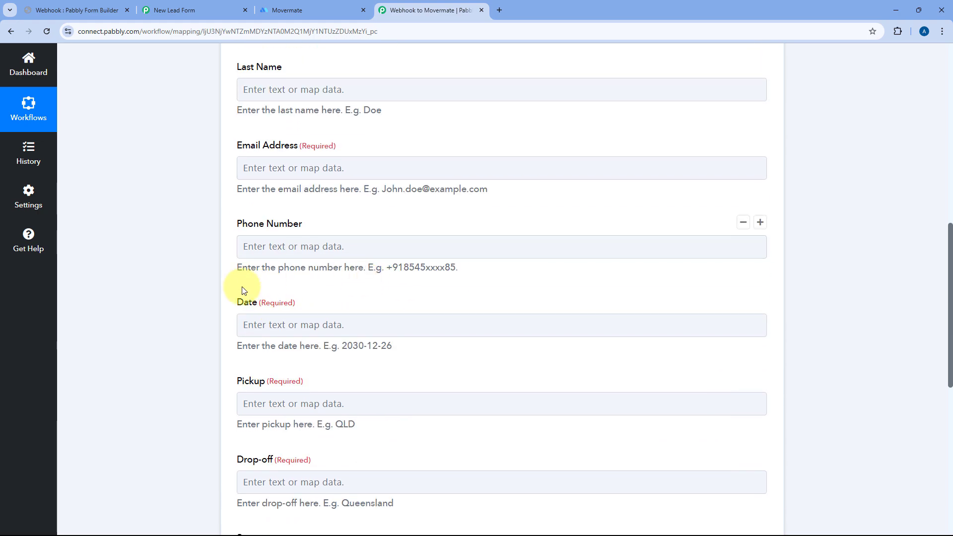
{"action": "scroll", "coordinate": [296, 313], "scroll_direction": "down", "scroll_amount": 2}
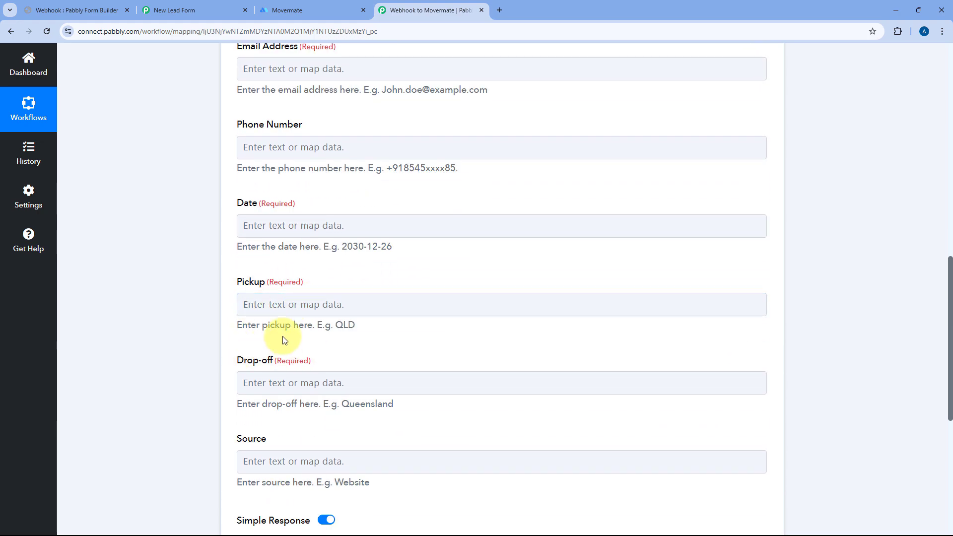
{"action": "scroll", "coordinate": [350, 191], "scroll_direction": "up", "scroll_amount": 4}
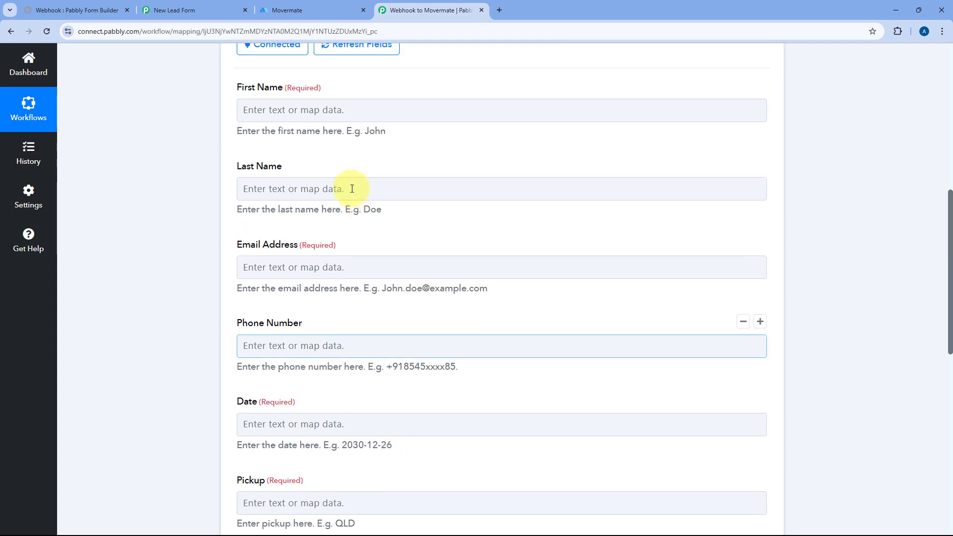
{"action": "scroll", "coordinate": [352, 188], "scroll_direction": "up", "scroll_amount": 3}
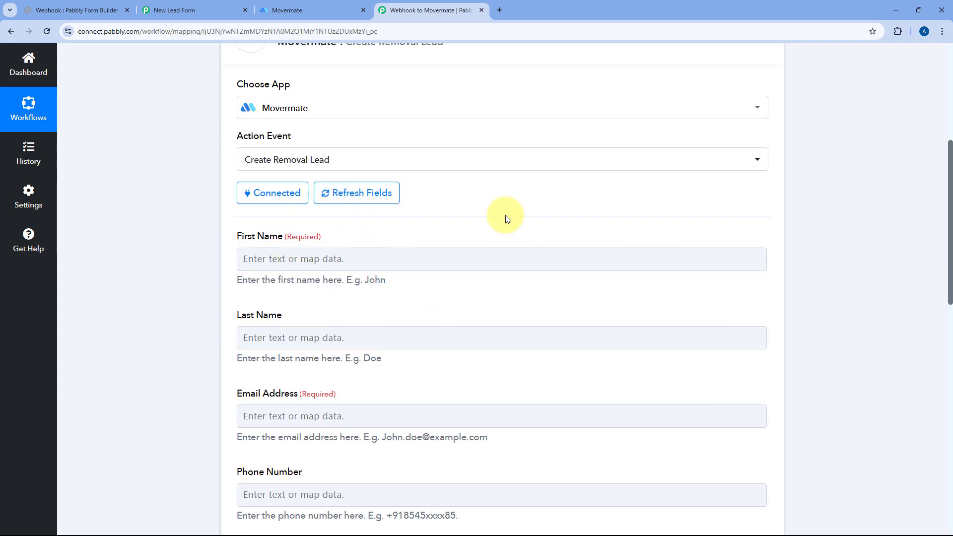
{"action": "scroll", "coordinate": [476, 221], "scroll_direction": "up", "scroll_amount": 15}
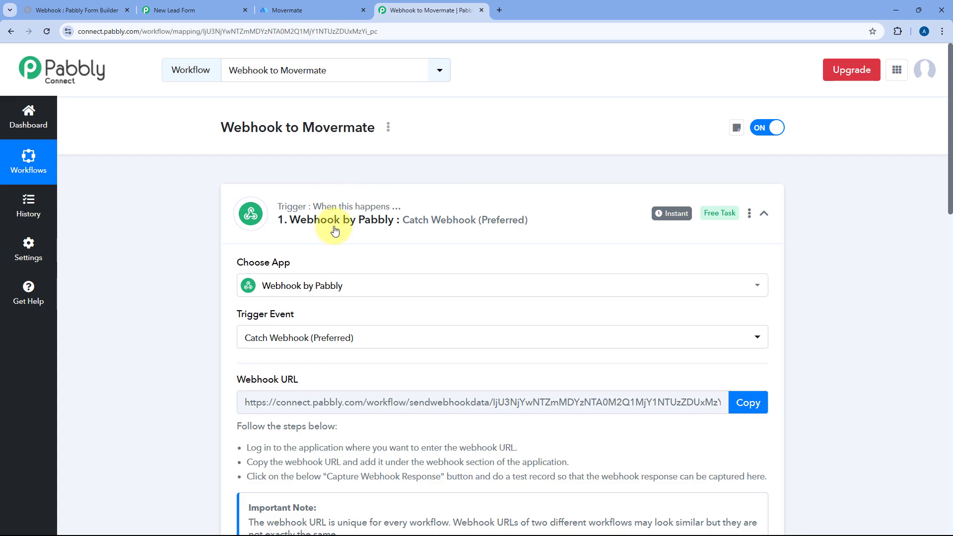
{"action": "scroll", "coordinate": [472, 235], "scroll_direction": "down", "scroll_amount": 10}
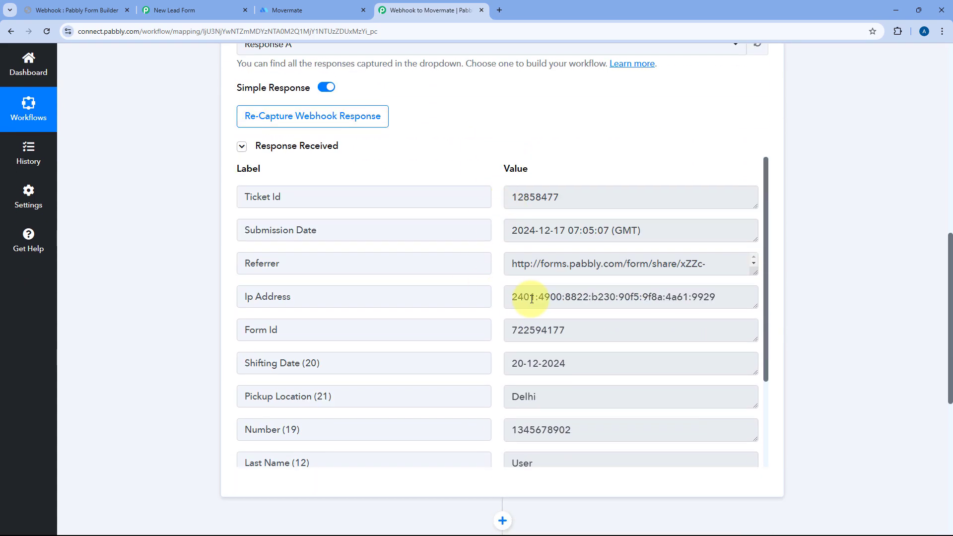
{"action": "scroll", "coordinate": [514, 364], "scroll_direction": "down", "scroll_amount": 3}
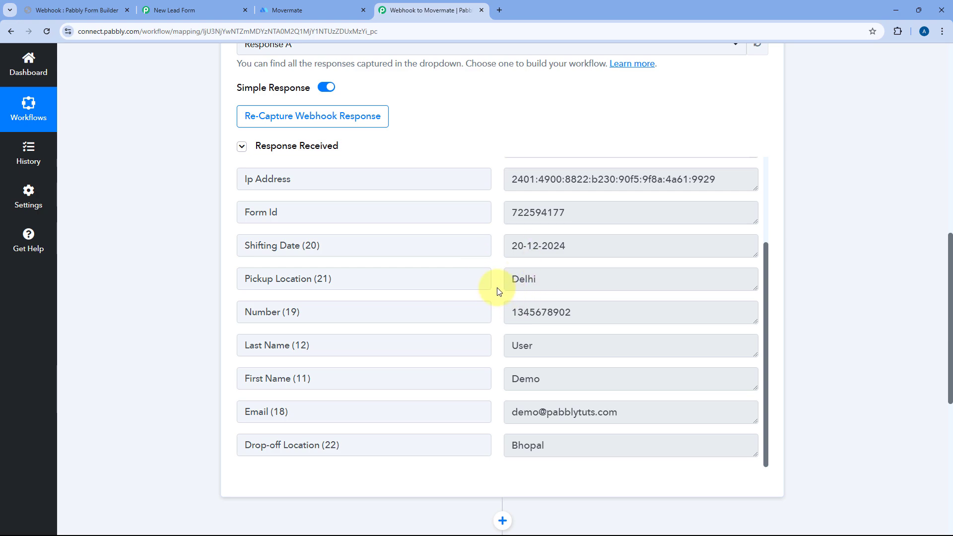
{"action": "scroll", "coordinate": [500, 288], "scroll_direction": "down", "scroll_amount": 5}
{"action": "triple_click", "coordinate": [479, 284]}
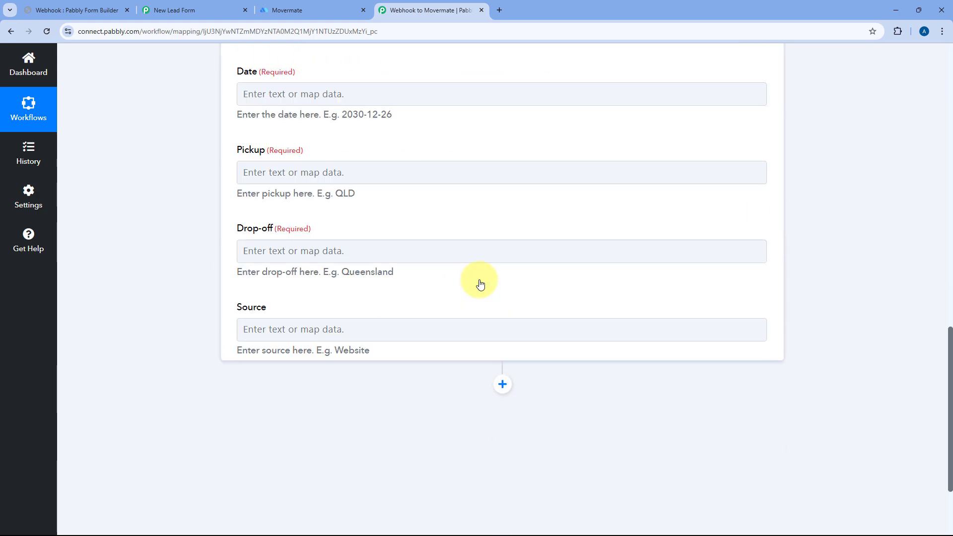
{"action": "left_click", "coordinate": [181, 279]}
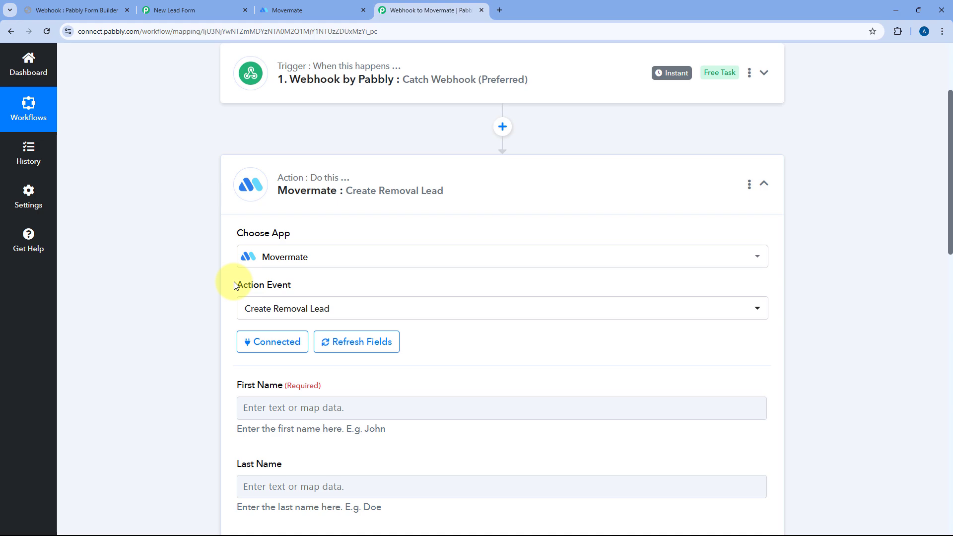
{"action": "scroll", "coordinate": [233, 282], "scroll_direction": "down", "scroll_amount": 4}
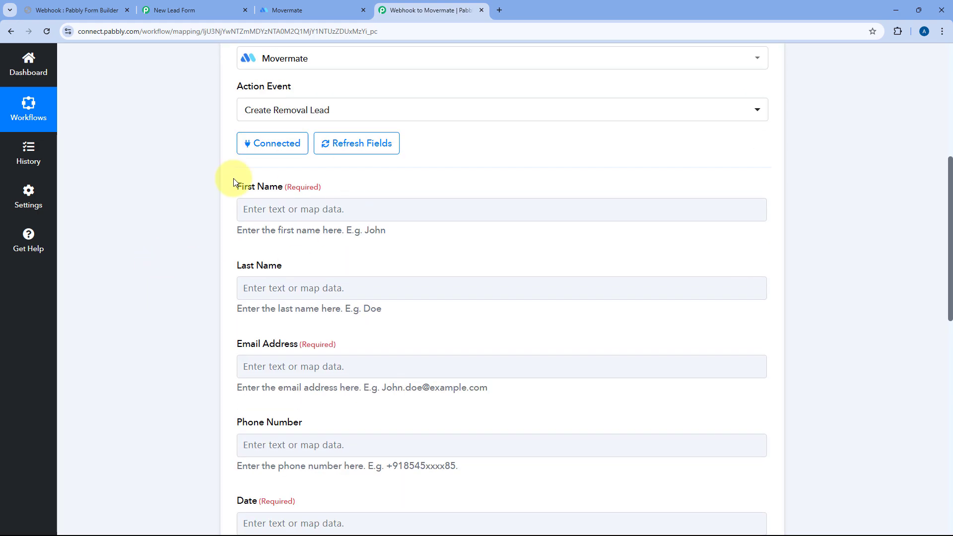
Map the webhook's First Name and Last Name values into the lead's name fields.
{"action": "left_click", "coordinate": [281, 208]}
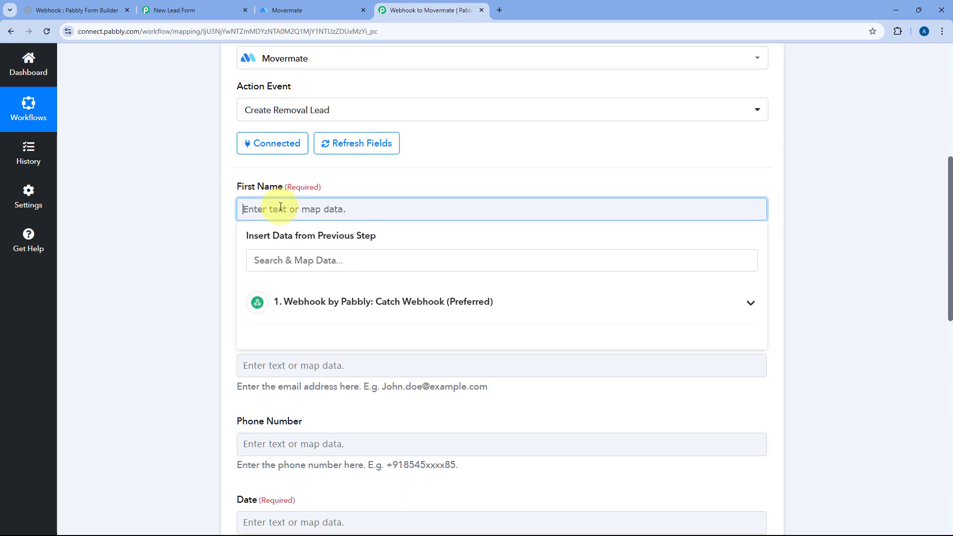
{"action": "left_click", "coordinate": [400, 303]}
{"action": "scroll", "coordinate": [194, 293], "scroll_direction": "down", "scroll_amount": 2}
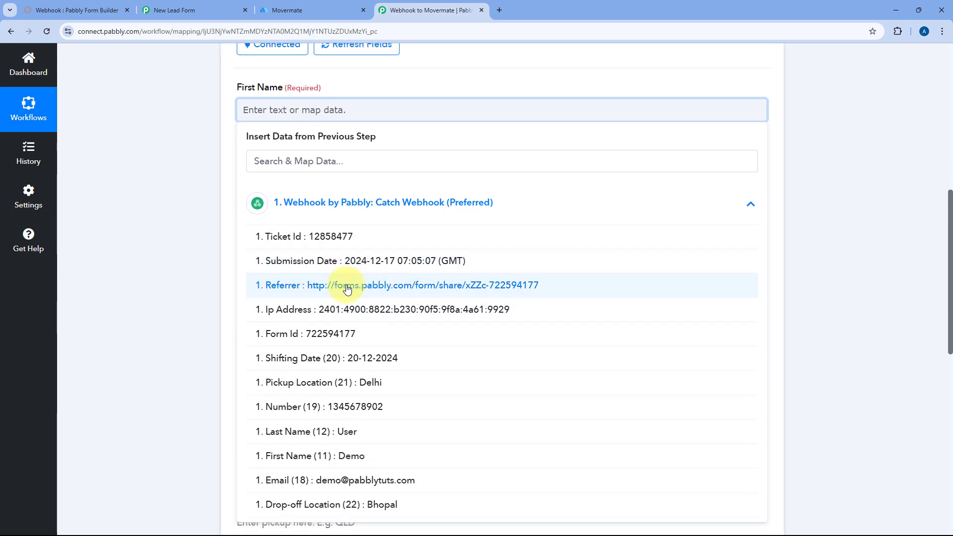
{"action": "scroll", "coordinate": [368, 317], "scroll_direction": "down", "scroll_amount": 2}
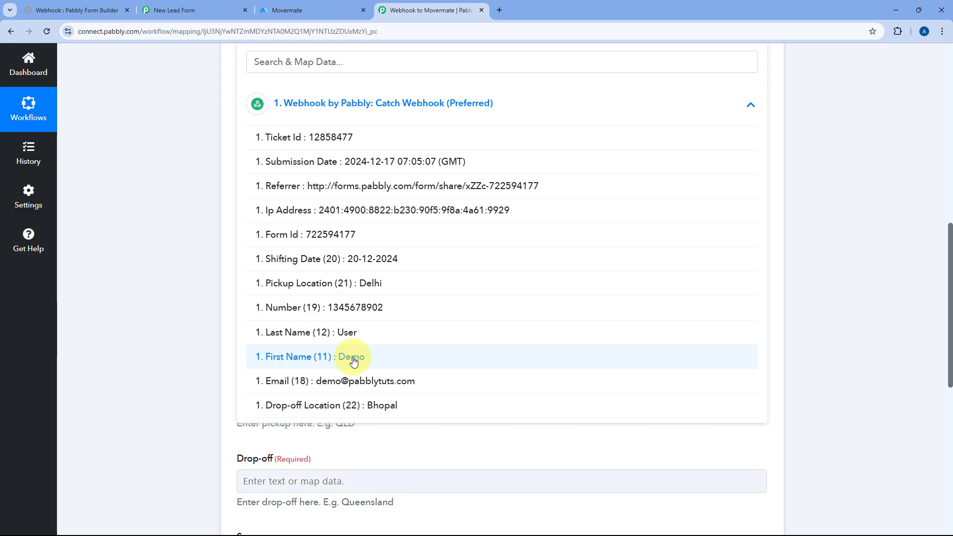
{"action": "left_click", "coordinate": [354, 357]}
{"action": "scroll", "coordinate": [218, 194], "scroll_direction": "up", "scroll_amount": 1}
{"action": "left_click", "coordinate": [211, 189]}
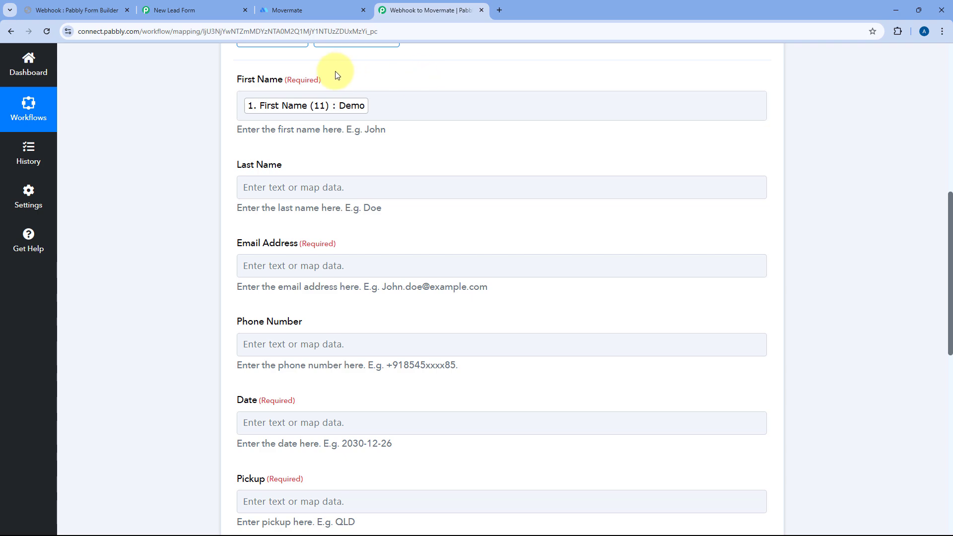
{"action": "left_click", "coordinate": [341, 112]}
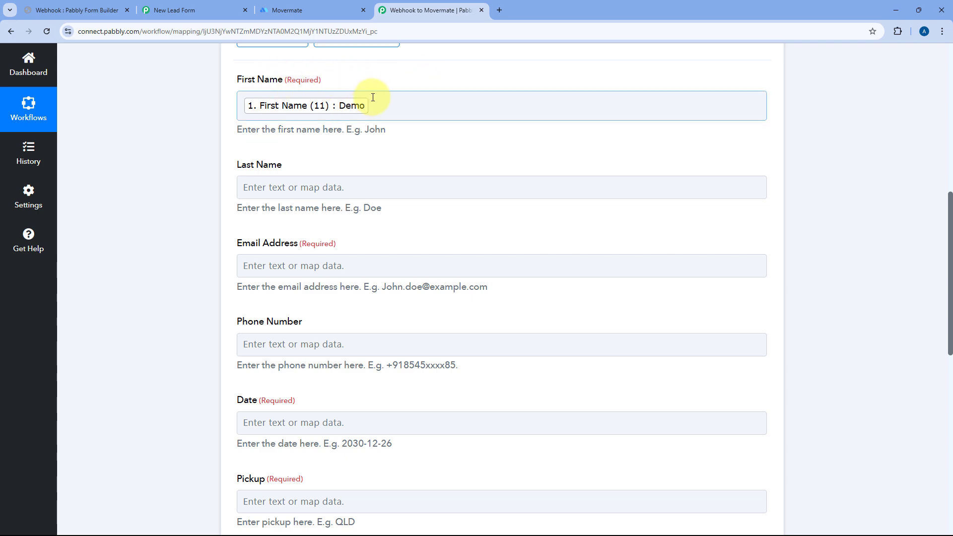
{"action": "left_click", "coordinate": [271, 193]}
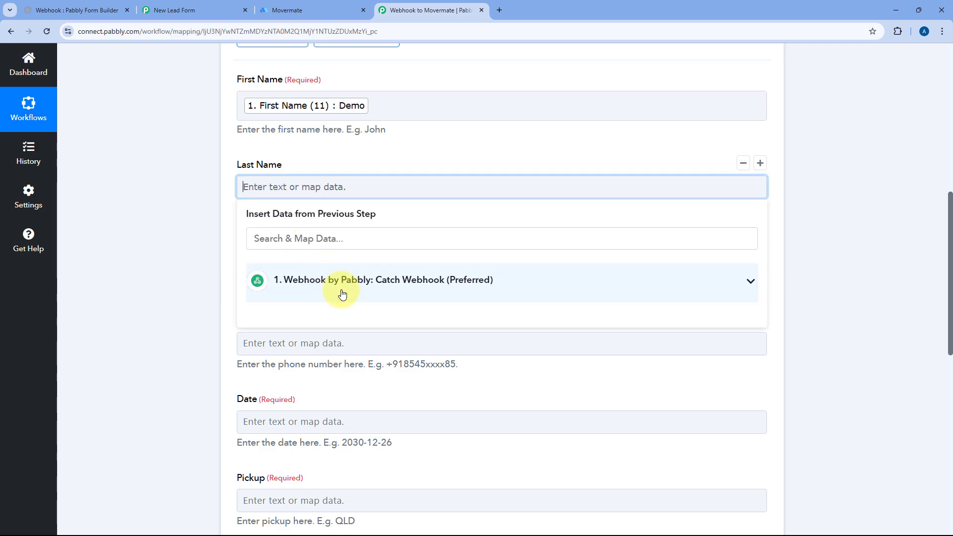
{"action": "left_click", "coordinate": [341, 292]}
{"action": "scroll", "coordinate": [377, 471], "scroll_direction": "down", "scroll_amount": 2}
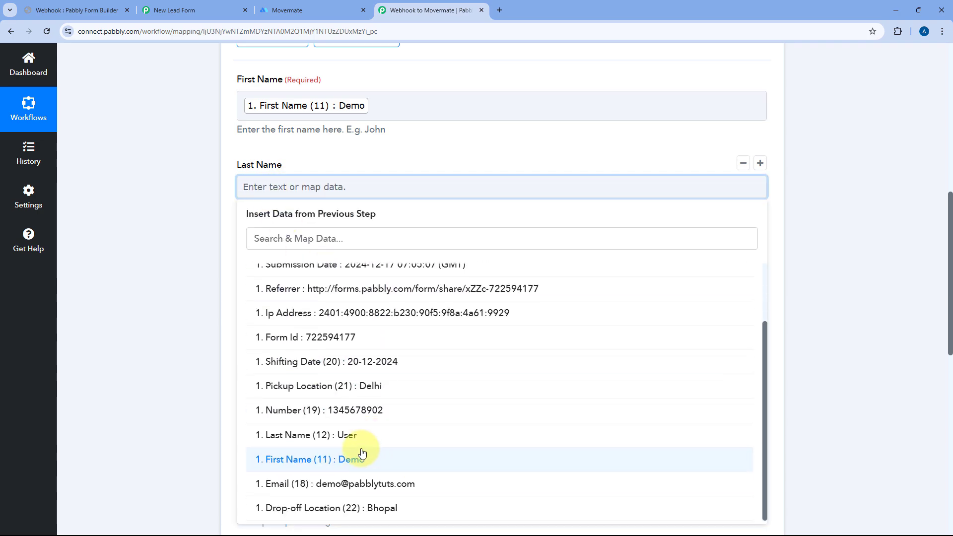
{"action": "left_click", "coordinate": [347, 437]}
{"action": "scroll", "coordinate": [181, 200], "scroll_direction": "down", "scroll_amount": 2}
Map the webhook's Email and Number values into Email Address and Phone Number.
{"action": "left_click", "coordinate": [260, 122]}
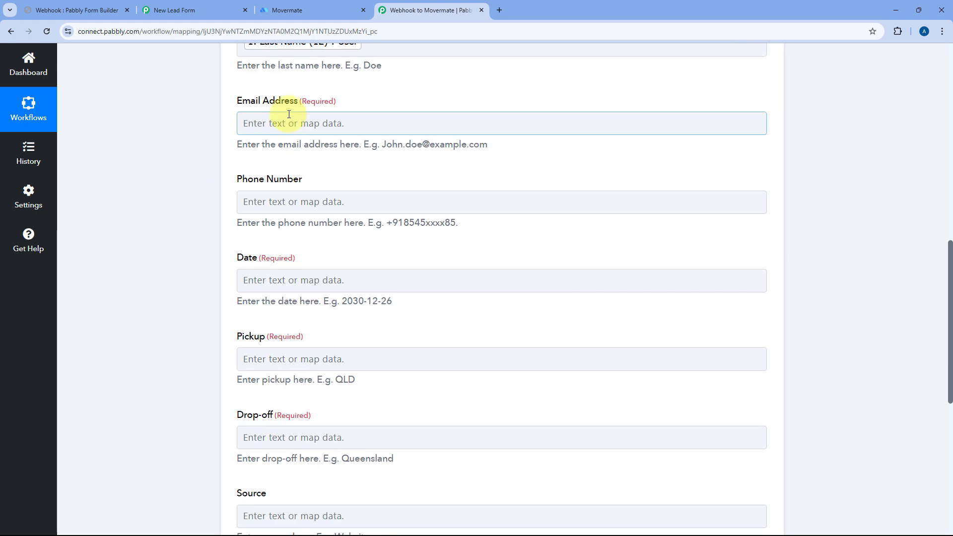
{"action": "left_click", "coordinate": [285, 217]}
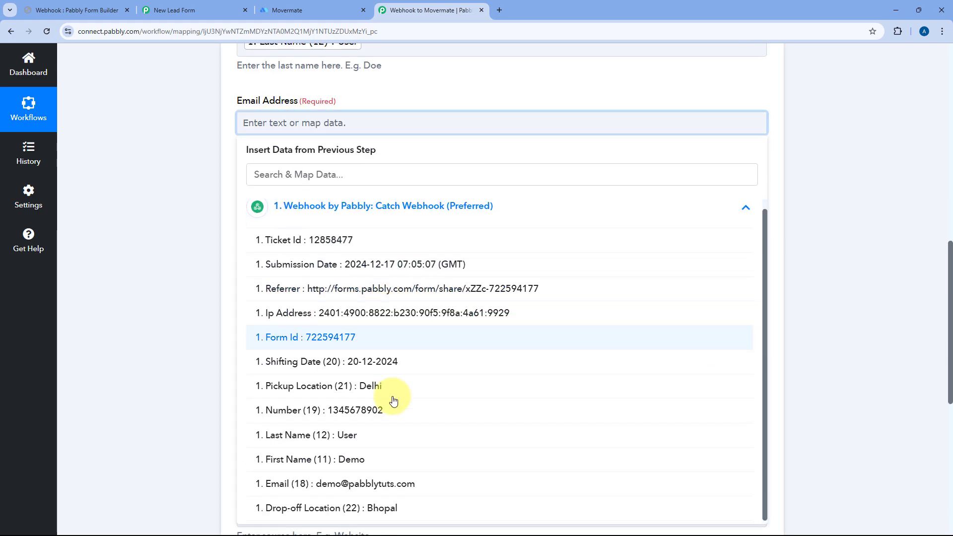
{"action": "left_click", "coordinate": [396, 494]}
{"action": "scroll", "coordinate": [201, 209], "scroll_direction": "down", "scroll_amount": 3}
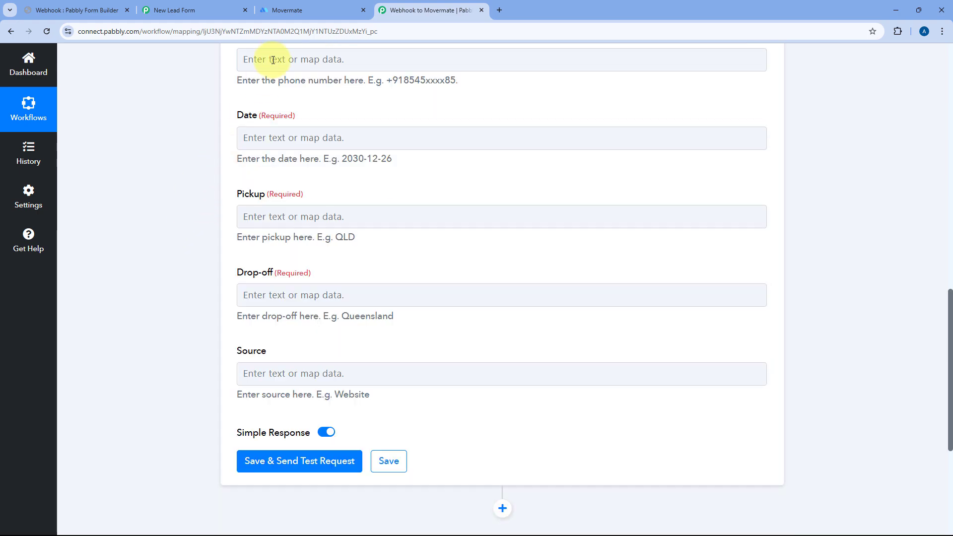
{"action": "left_click", "coordinate": [270, 57]}
{"action": "scroll", "coordinate": [325, 249], "scroll_direction": "up", "scroll_amount": 2}
{"action": "left_click", "coordinate": [325, 250]}
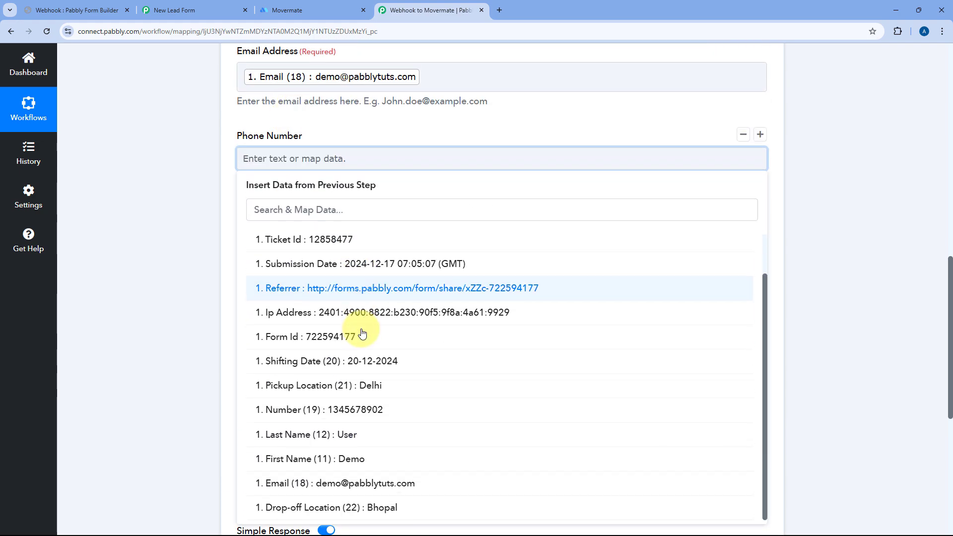
{"action": "left_click", "coordinate": [366, 410]}
{"action": "left_click", "coordinate": [219, 299]}
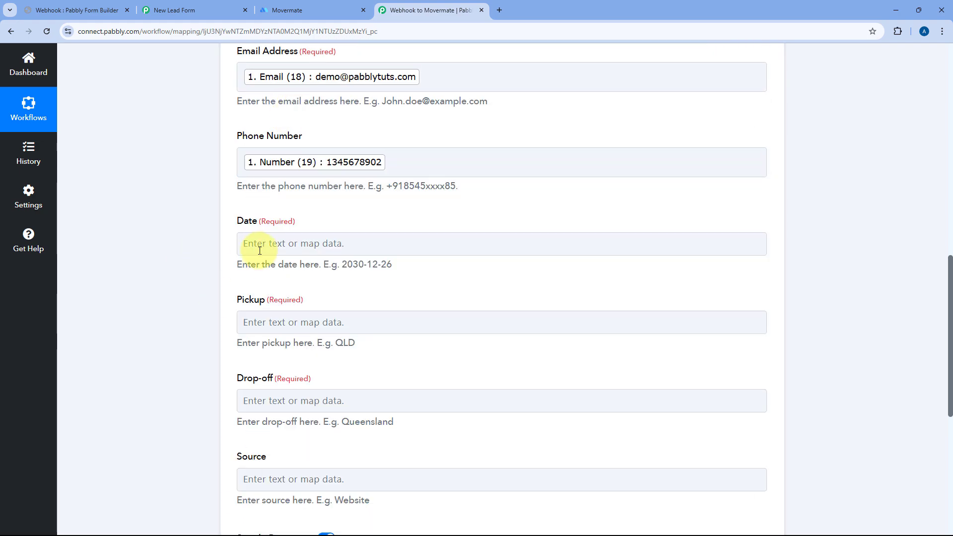
Check the Date field's expected 2030-12-26 format and leave Date unmapped.
{"action": "left_click", "coordinate": [255, 245]}
{"action": "left_click", "coordinate": [246, 226]}
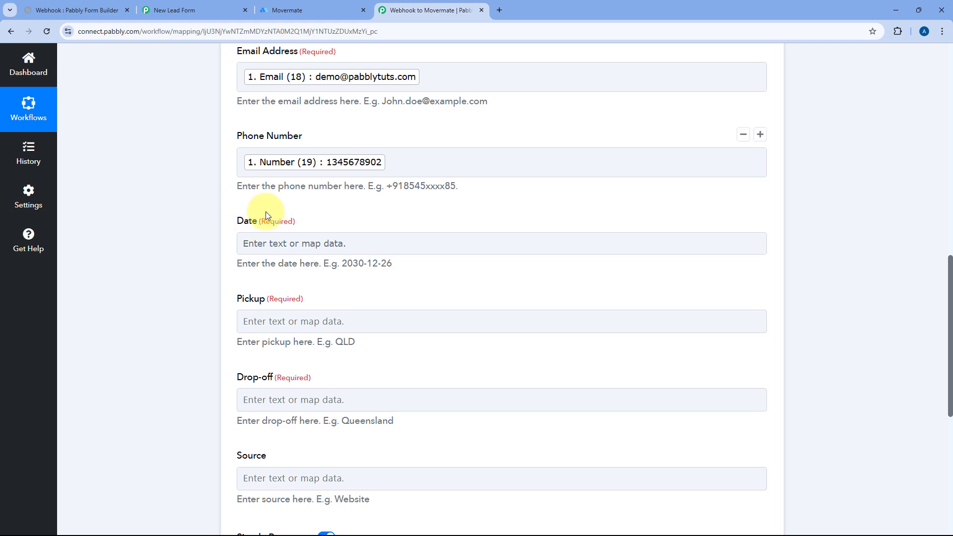
{"action": "scroll", "coordinate": [271, 201], "scroll_direction": "down", "scroll_amount": 1}
{"action": "left_click", "coordinate": [358, 195]}
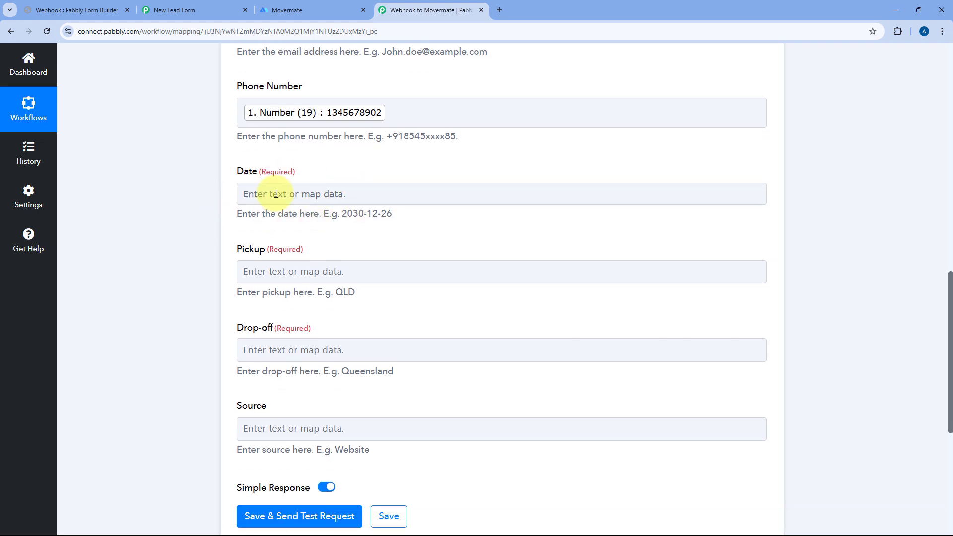
{"action": "left_click_drag", "start_coordinate": [342, 214], "coordinate": [386, 212]}
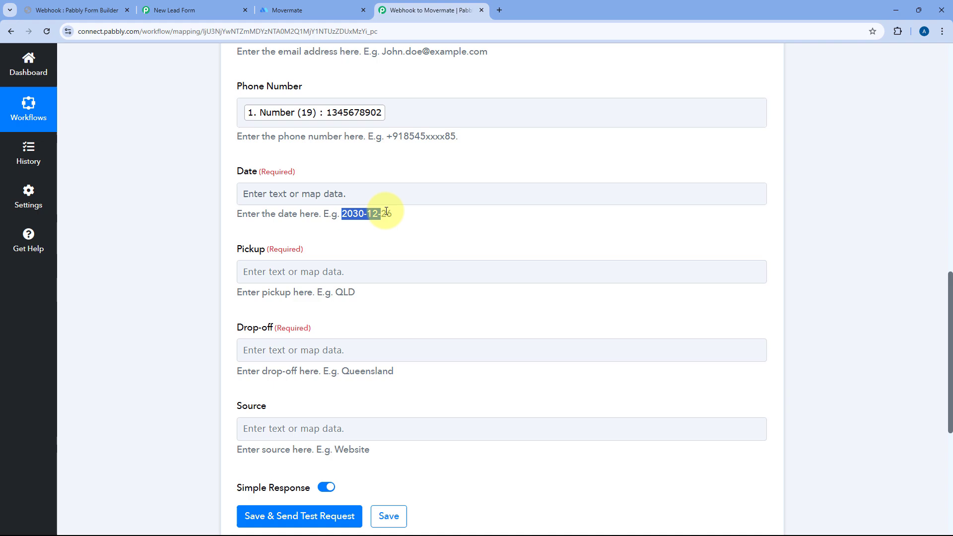
{"action": "left_click", "coordinate": [318, 192]}
{"action": "scroll", "coordinate": [338, 179], "scroll_direction": "down", "scroll_amount": 2}
{"action": "left_click", "coordinate": [301, 199]}
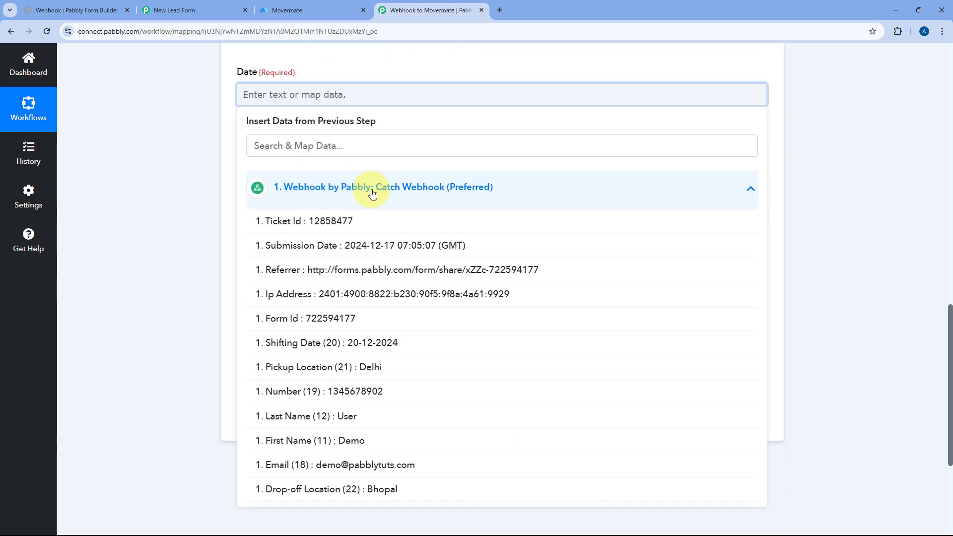
{"action": "scroll", "coordinate": [348, 278], "scroll_direction": "down", "scroll_amount": 1}
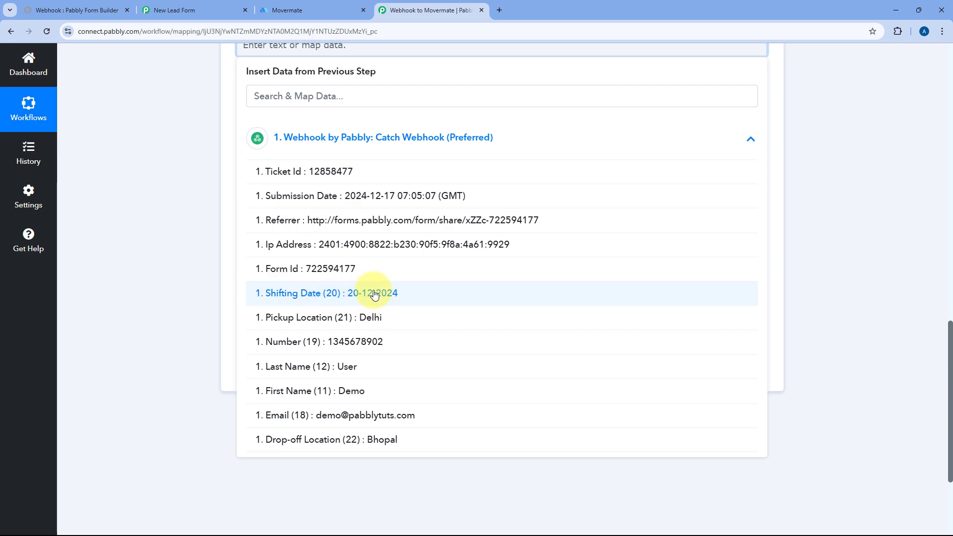
{"action": "scroll", "coordinate": [215, 142], "scroll_direction": "up", "scroll_amount": 2}
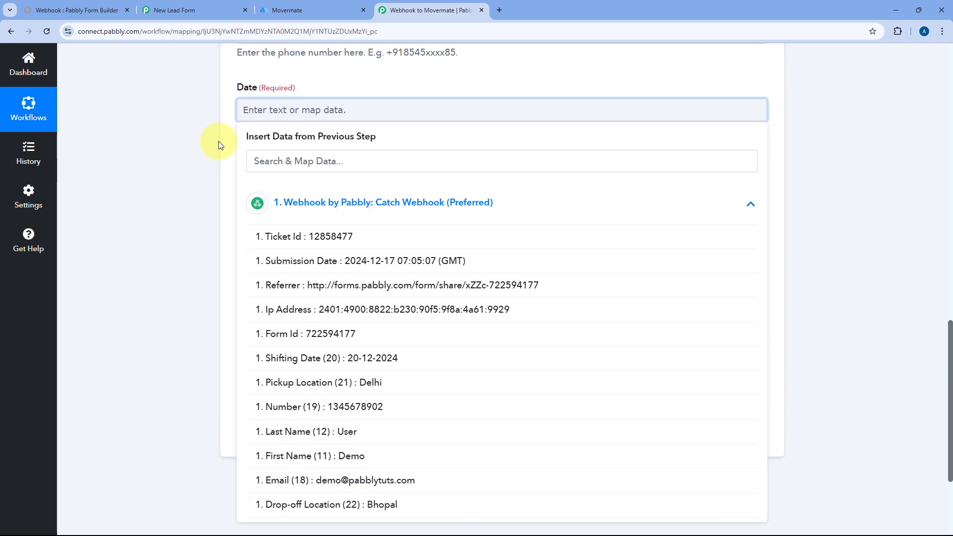
{"action": "left_click", "coordinate": [241, 121]}
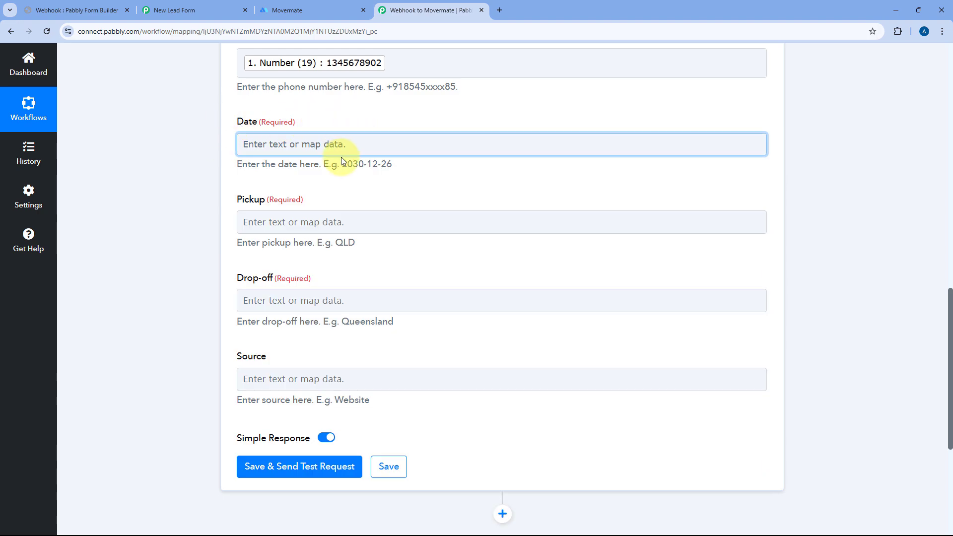
Scroll back up the workflow toward the Webhook trigger step.
{"action": "scroll", "coordinate": [447, 179], "scroll_direction": "up", "scroll_amount": 5}
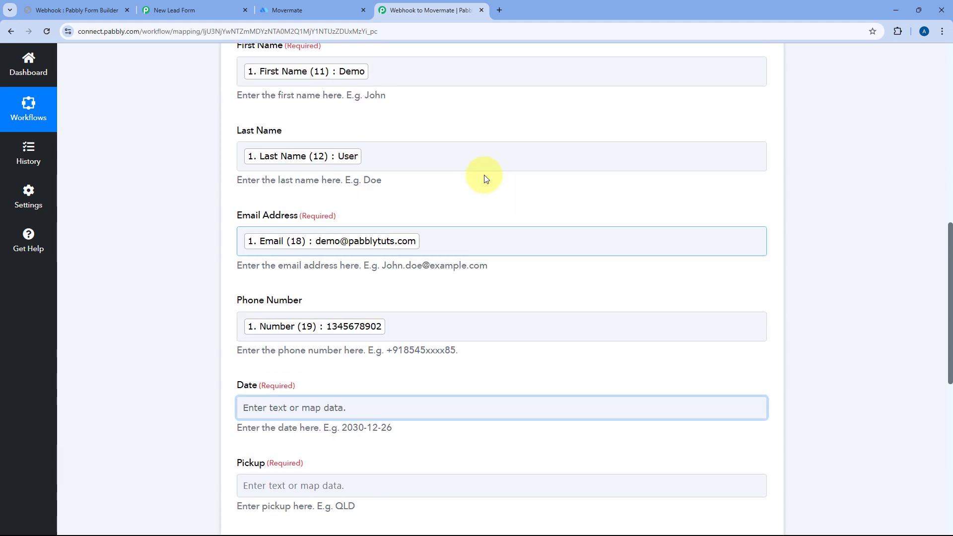
{"action": "scroll", "coordinate": [486, 178], "scroll_direction": "up", "scroll_amount": 1}
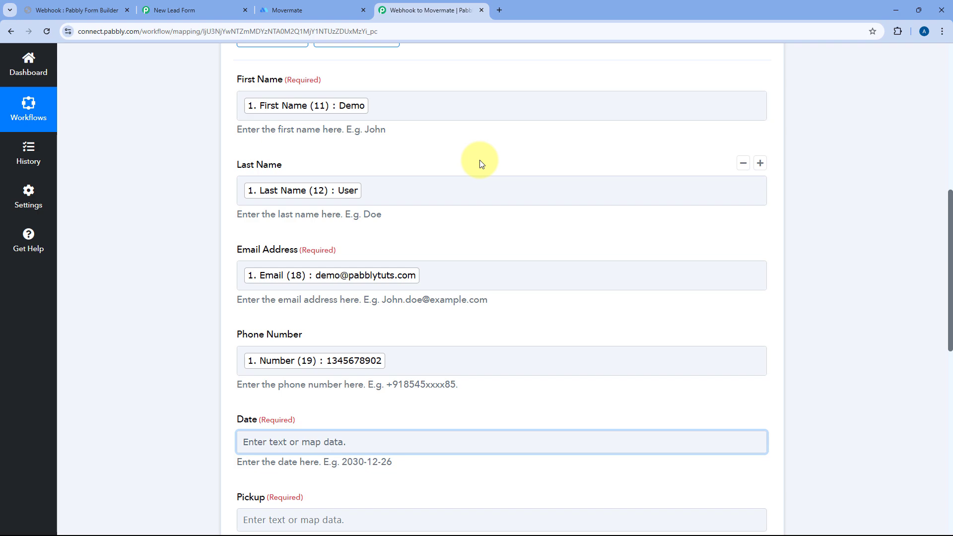
{"action": "scroll", "coordinate": [475, 162], "scroll_direction": "up", "scroll_amount": 6}
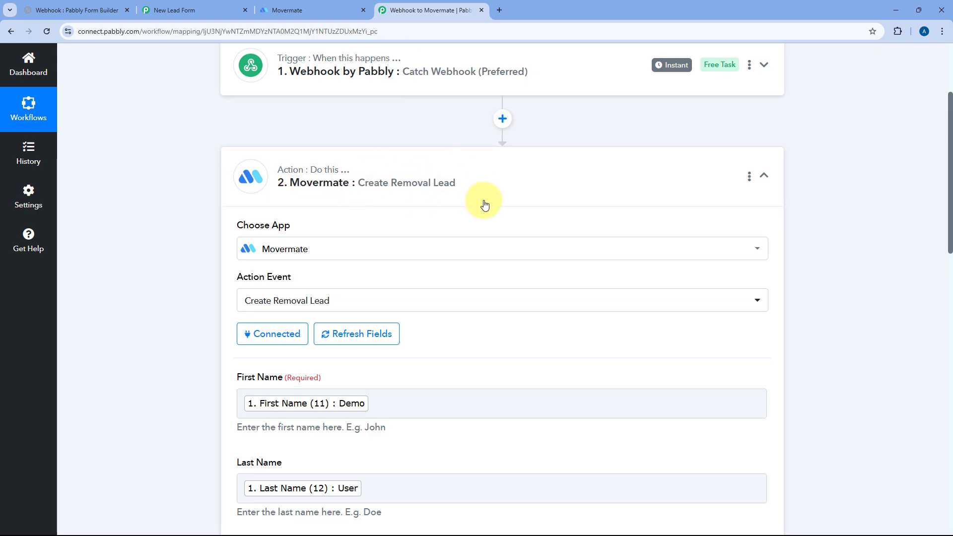
{"action": "scroll", "coordinate": [468, 192], "scroll_direction": "down", "scroll_amount": 11}
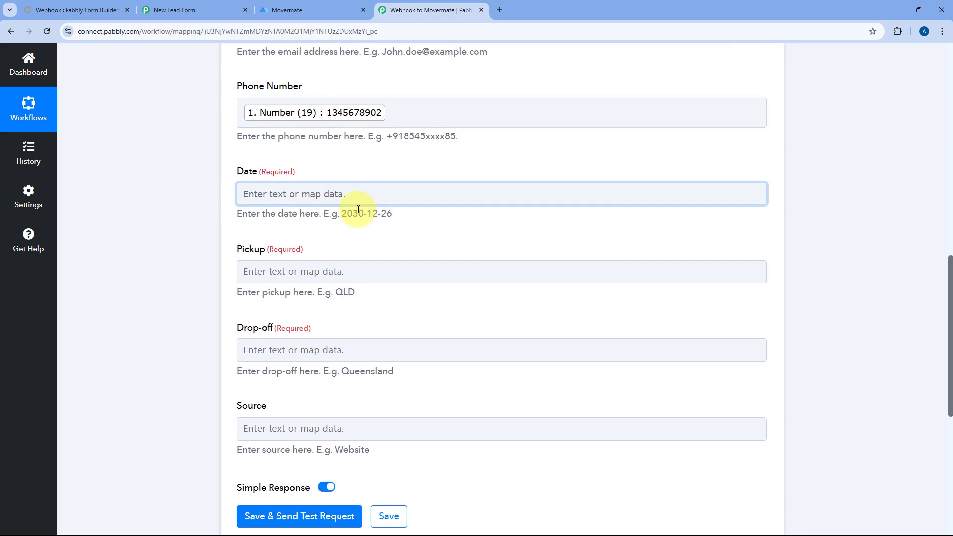
{"action": "left_click_drag", "start_coordinate": [343, 215], "coordinate": [394, 215]}
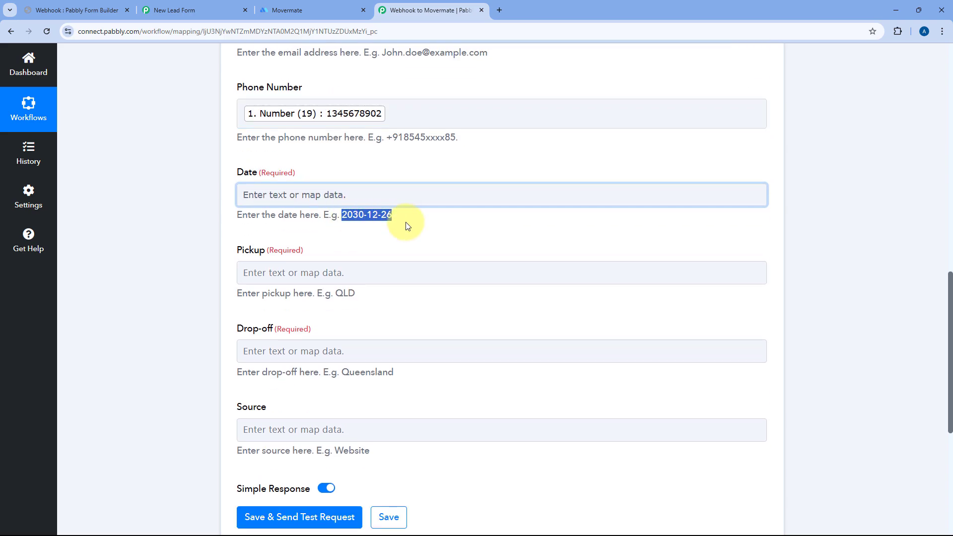
{"action": "scroll", "coordinate": [449, 192], "scroll_direction": "up", "scroll_amount": 12}
{"action": "left_click", "coordinate": [422, 217]}
{"action": "scroll", "coordinate": [406, 213], "scroll_direction": "down", "scroll_amount": 4}
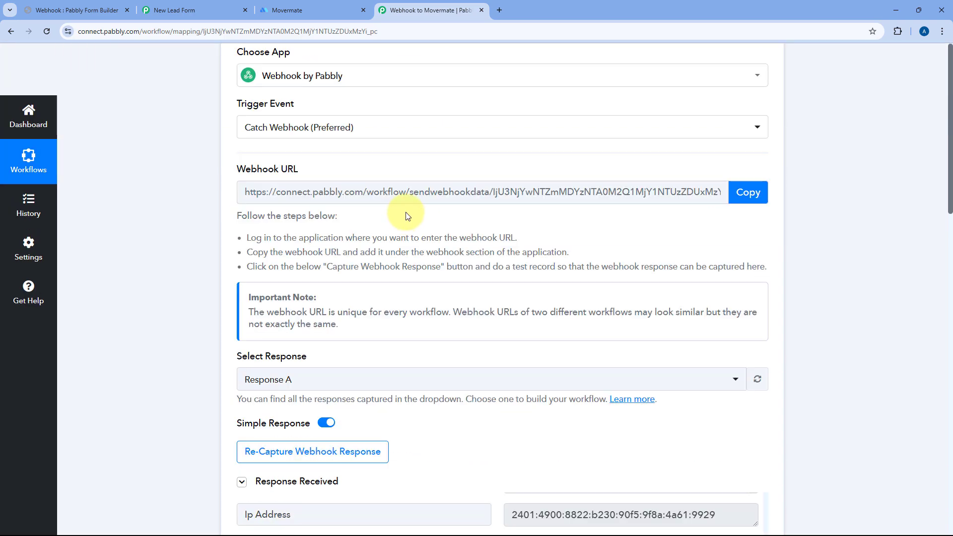
{"action": "scroll", "coordinate": [417, 208], "scroll_direction": "up", "scroll_amount": 4}
{"action": "scroll", "coordinate": [428, 207], "scroll_direction": "down", "scroll_amount": 7}
{"action": "scroll", "coordinate": [430, 210], "scroll_direction": "down", "scroll_amount": 4}
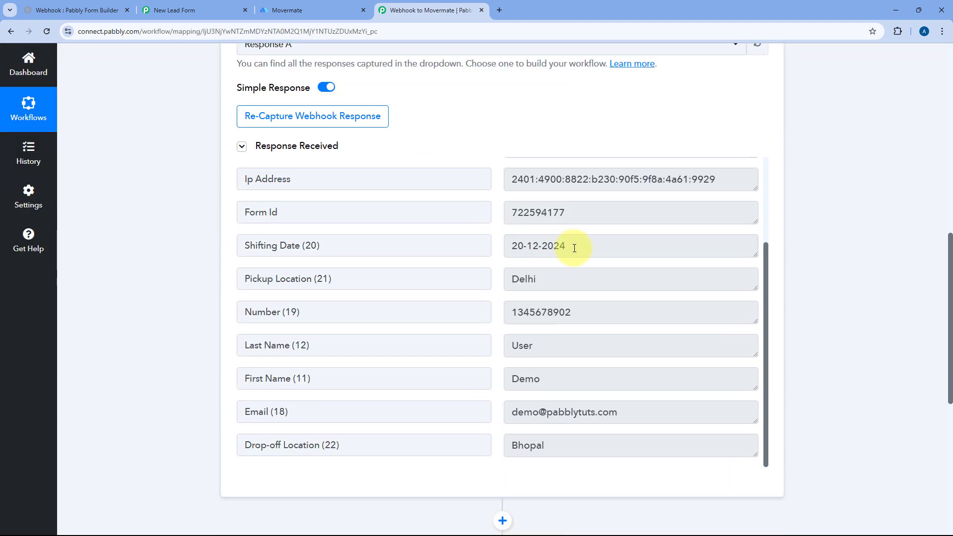
{"action": "mouse_move", "coordinate": [579, 245]}
{"action": "left_mouse_down"}
{"action": "mouse_move", "coordinate": [513, 247]}
{"action": "mouse_move", "coordinate": [580, 249]}
{"action": "left_mouse_up"}
{"action": "left_click", "coordinate": [510, 247]}
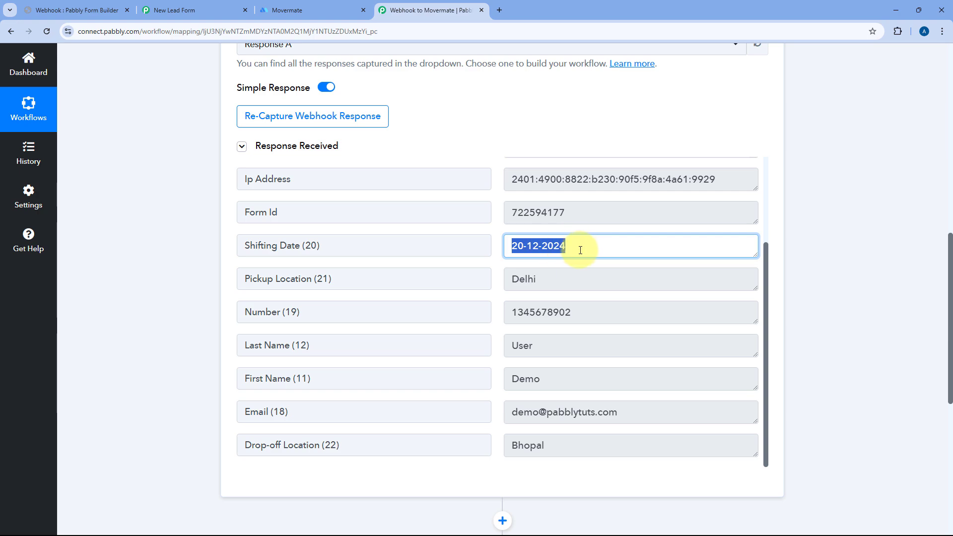
{"action": "left_click", "coordinate": [579, 248]}
{"action": "left_click", "coordinate": [492, 243]}
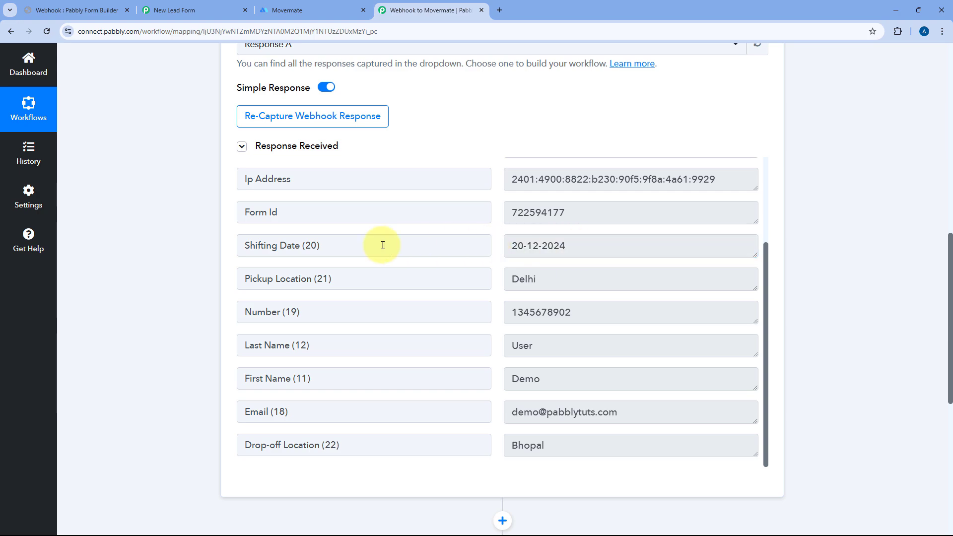
{"action": "scroll", "coordinate": [181, 219], "scroll_direction": "down", "scroll_amount": 7}
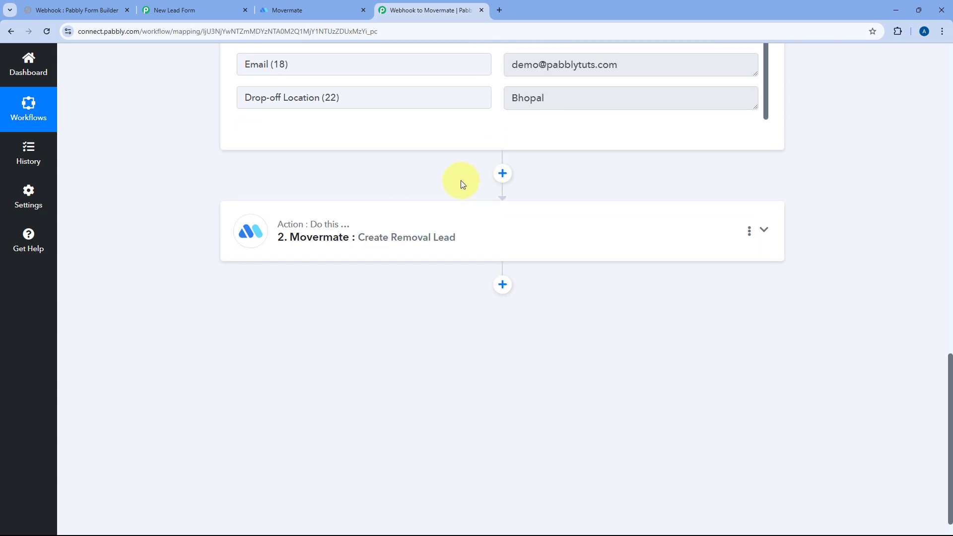
Insert a connected Date/Time Formatter (Pabbly) step using Format Date with Time Zone before Movermate.
{"action": "left_click", "coordinate": [502, 175]}
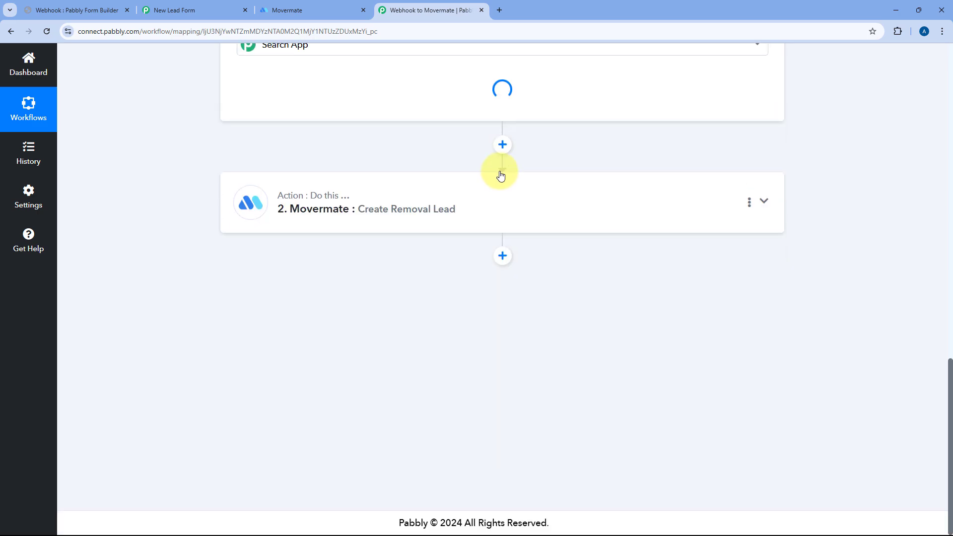
{"action": "type", "text": "D"}
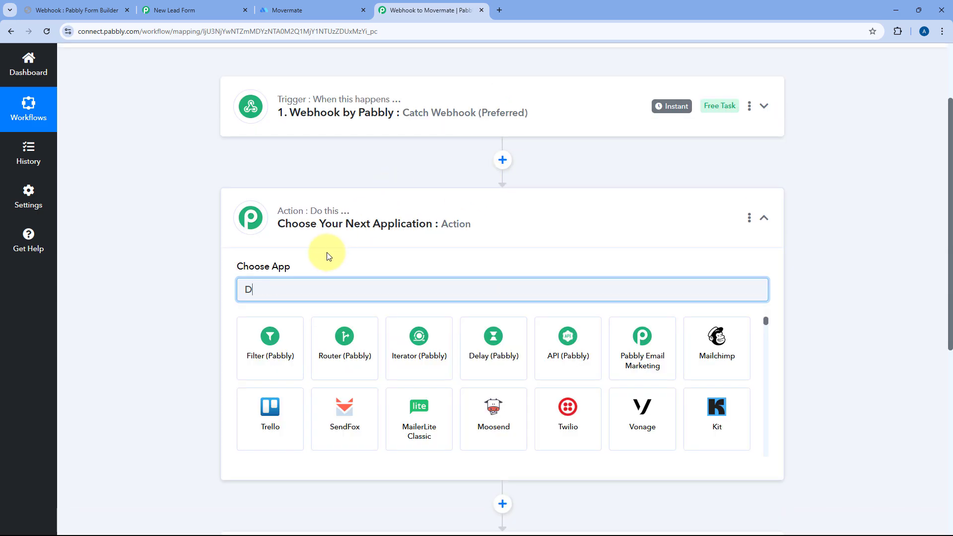
{"action": "type", "text": "ate"}
{"action": "left_click", "coordinate": [269, 331]}
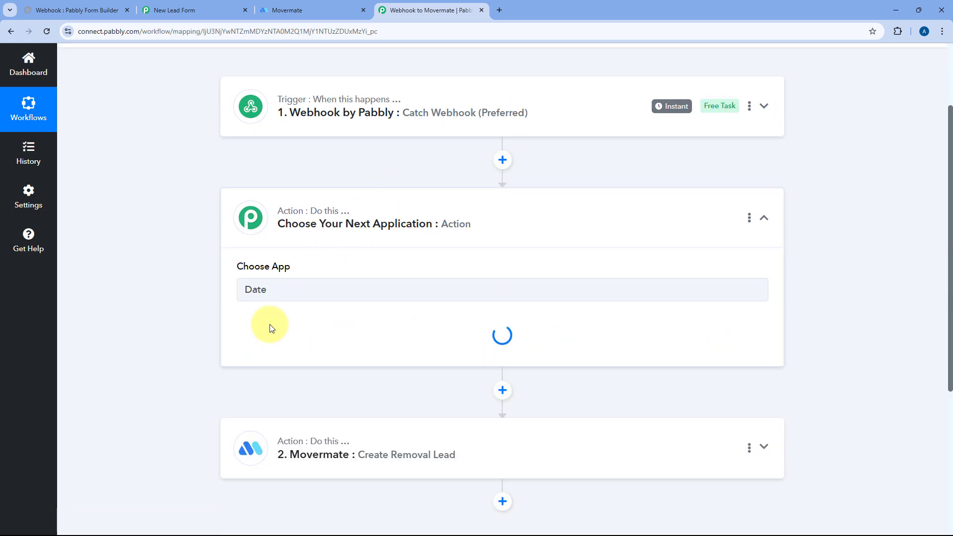
{"action": "scroll", "coordinate": [228, 311], "scroll_direction": "down", "scroll_amount": 3}
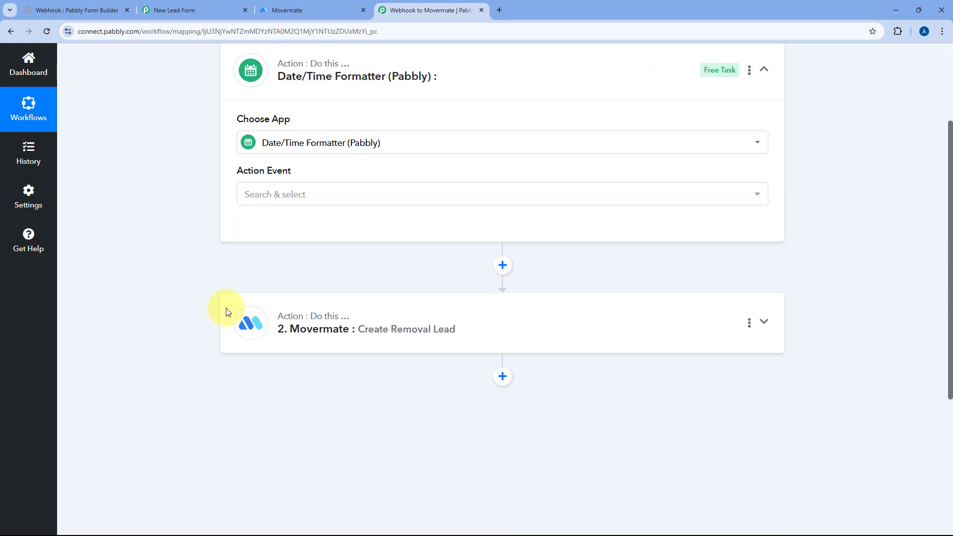
{"action": "left_click", "coordinate": [284, 197]}
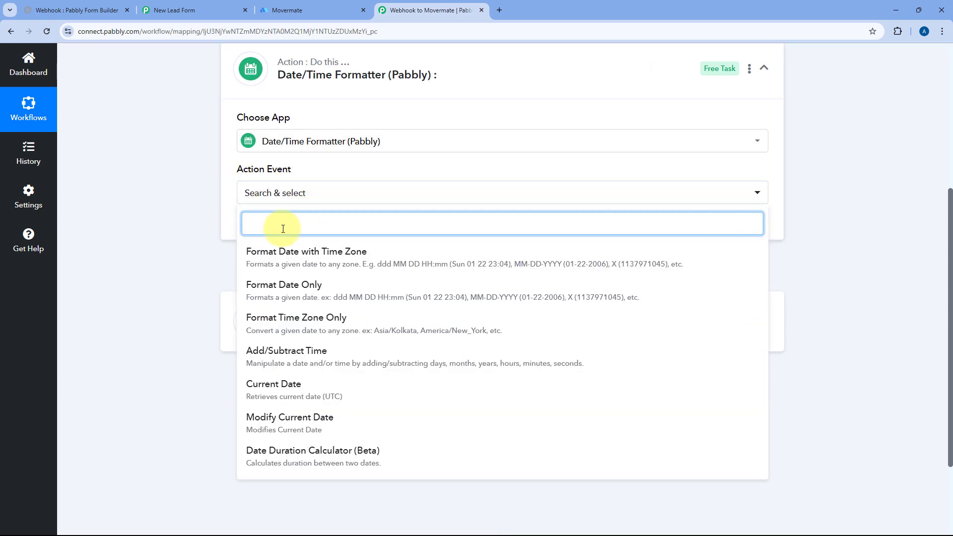
{"action": "left_click", "coordinate": [275, 258]}
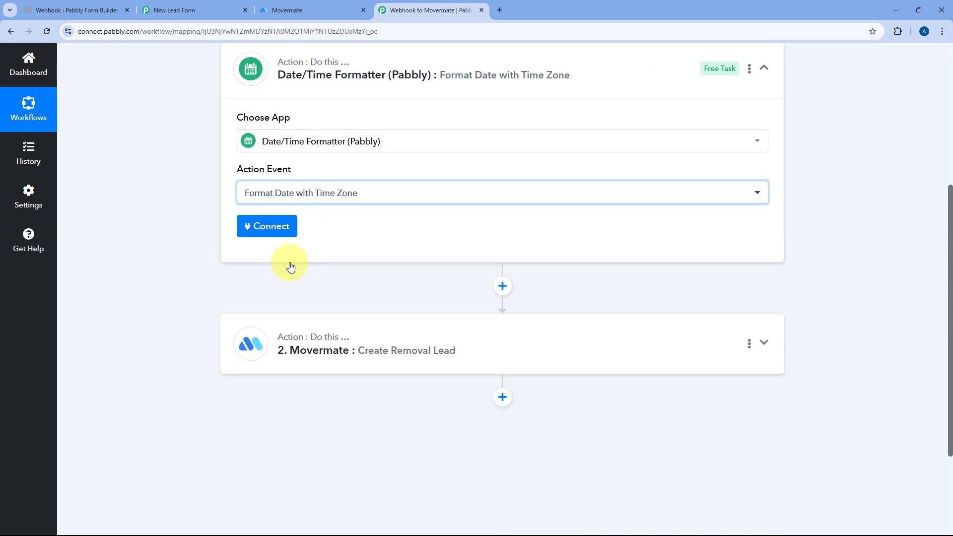
{"action": "left_click", "coordinate": [270, 231]}
Map the webhook's Shifting Date (20-12-2024) into the formatter's Date field.
{"action": "scroll", "coordinate": [415, 265], "scroll_direction": "down", "scroll_amount": 1}
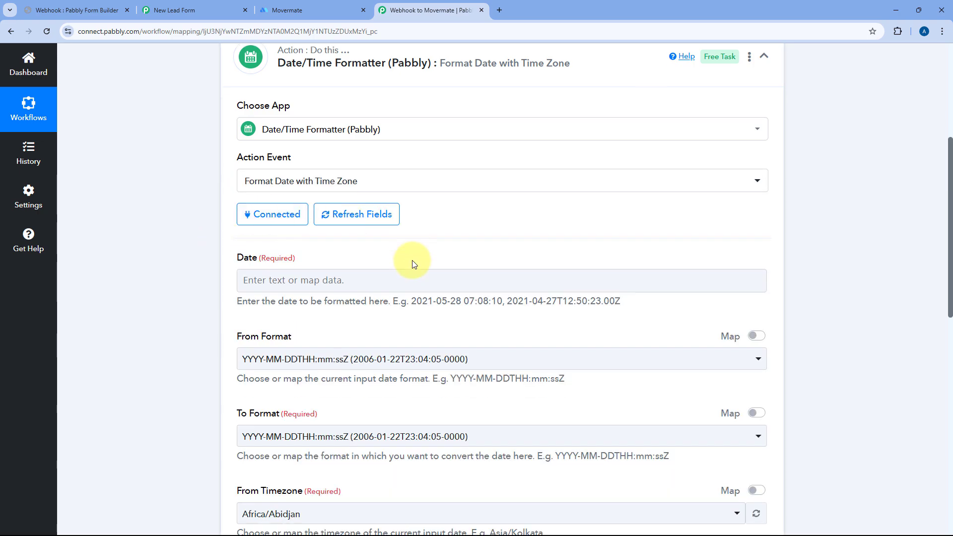
{"action": "scroll", "coordinate": [415, 264], "scroll_direction": "down", "scroll_amount": 1}
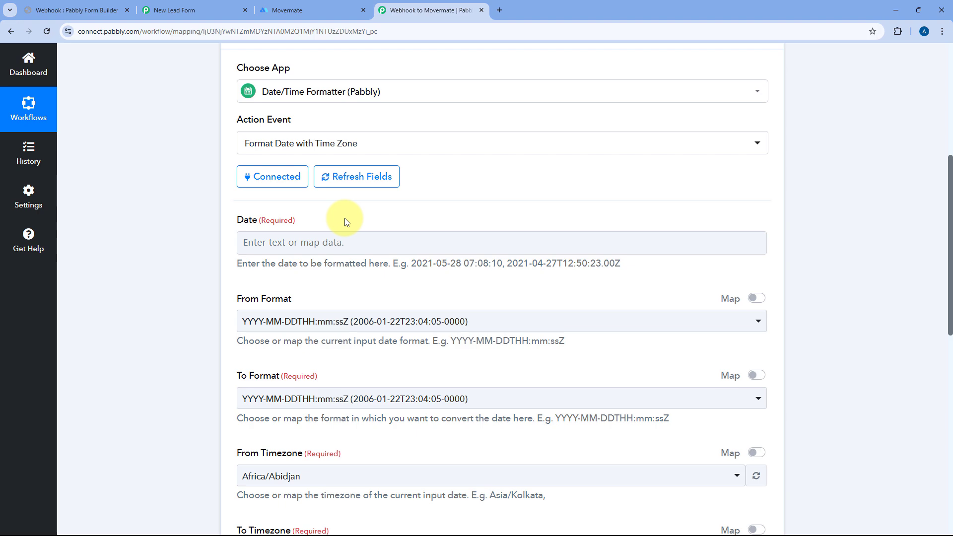
{"action": "left_click", "coordinate": [243, 243]}
{"action": "scroll", "coordinate": [255, 243], "scroll_direction": "down", "scroll_amount": 1}
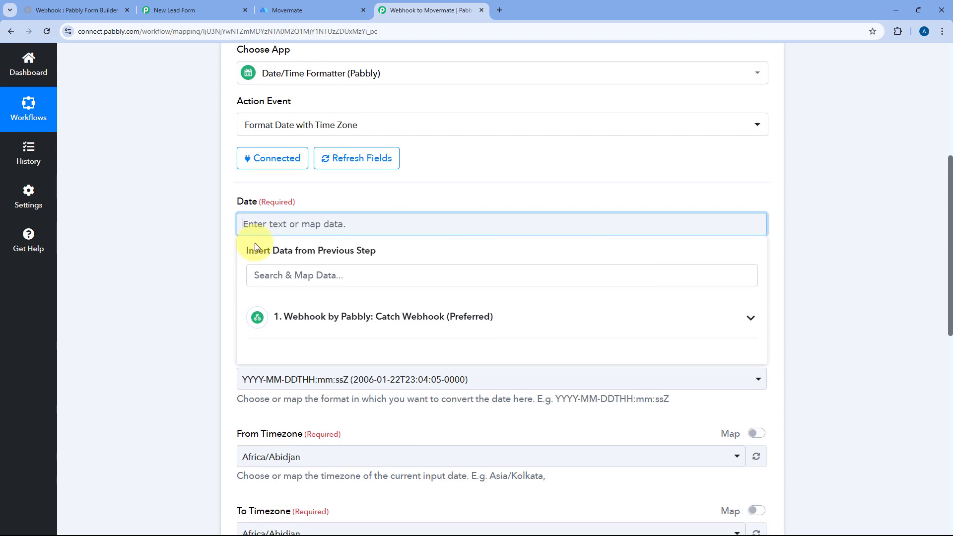
{"action": "scroll", "coordinate": [298, 248], "scroll_direction": "down", "scroll_amount": 2}
{"action": "left_click", "coordinate": [346, 247]}
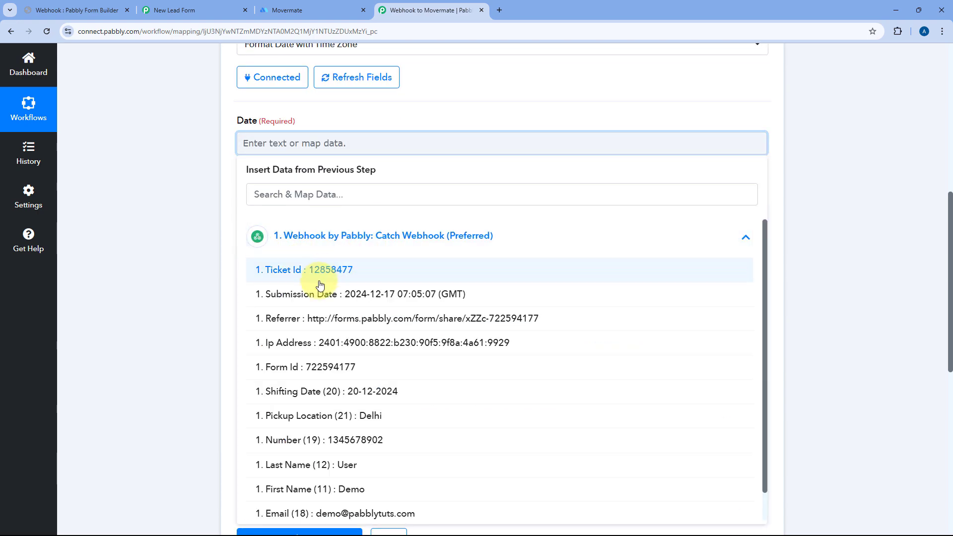
{"action": "left_click", "coordinate": [325, 396]}
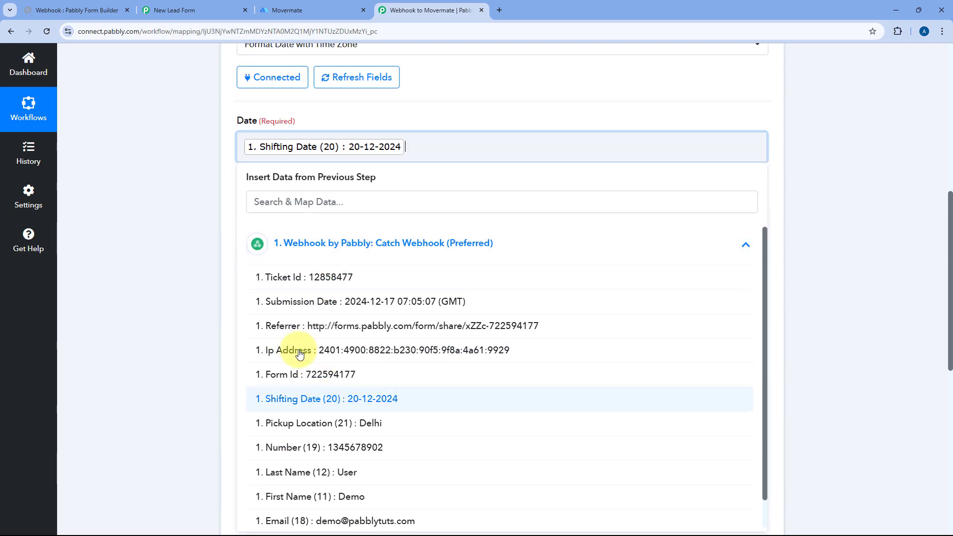
{"action": "left_click", "coordinate": [220, 165]}
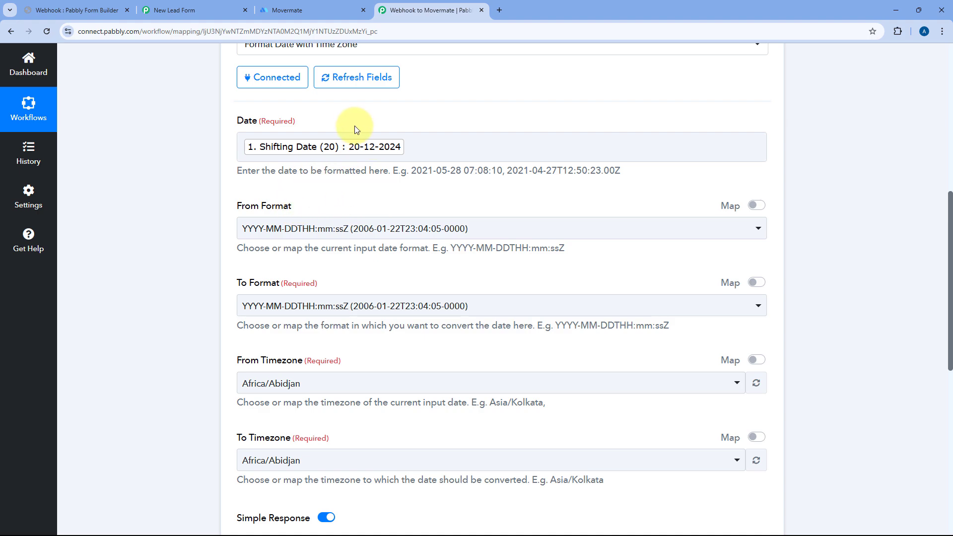
Set the formatter to convert dates from DD-MM-YYYY to YYYY-MM-DD.
{"action": "left_click", "coordinate": [298, 229]}
{"action": "scroll", "coordinate": [318, 331], "scroll_direction": "down", "scroll_amount": 5}
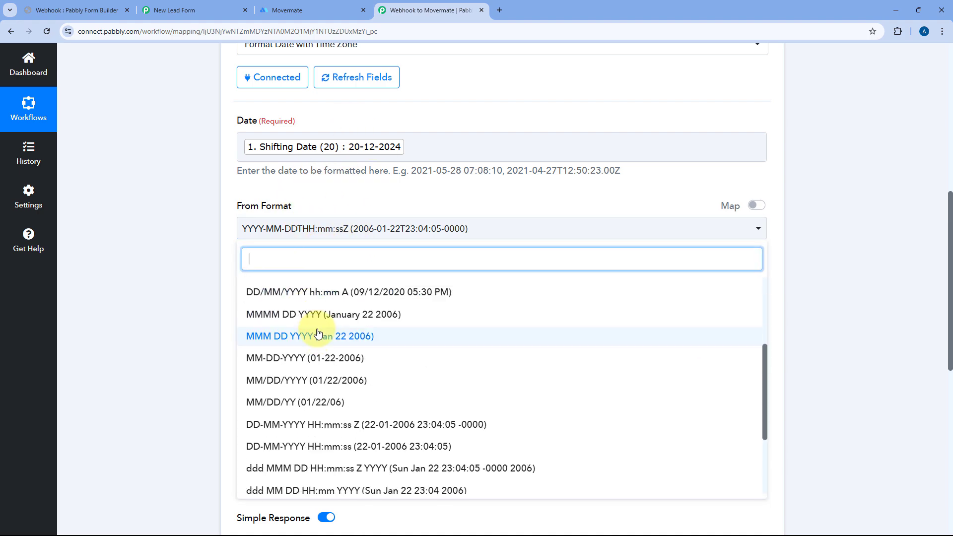
{"action": "scroll", "coordinate": [322, 332], "scroll_direction": "down", "scroll_amount": 3}
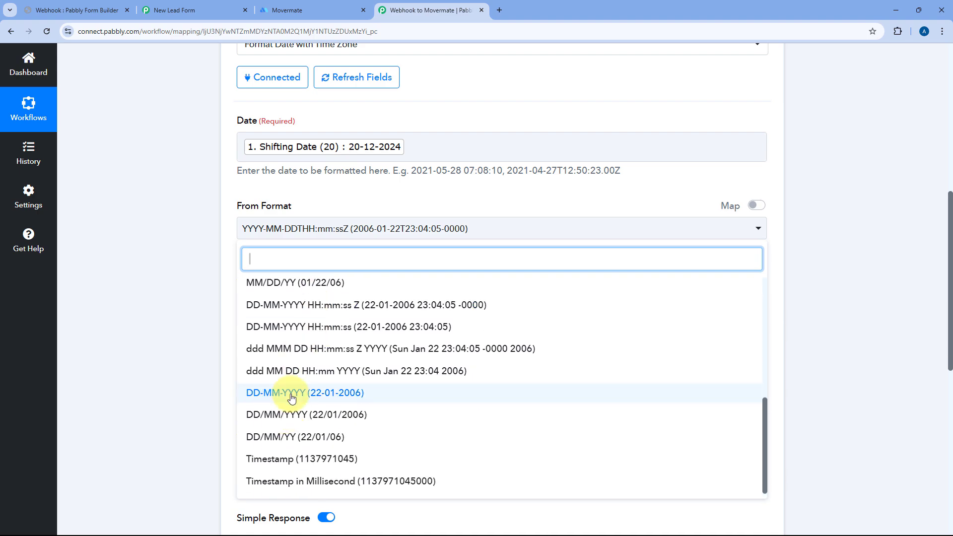
{"action": "left_click", "coordinate": [292, 397]}
{"action": "scroll", "coordinate": [253, 259], "scroll_direction": "down", "scroll_amount": 1}
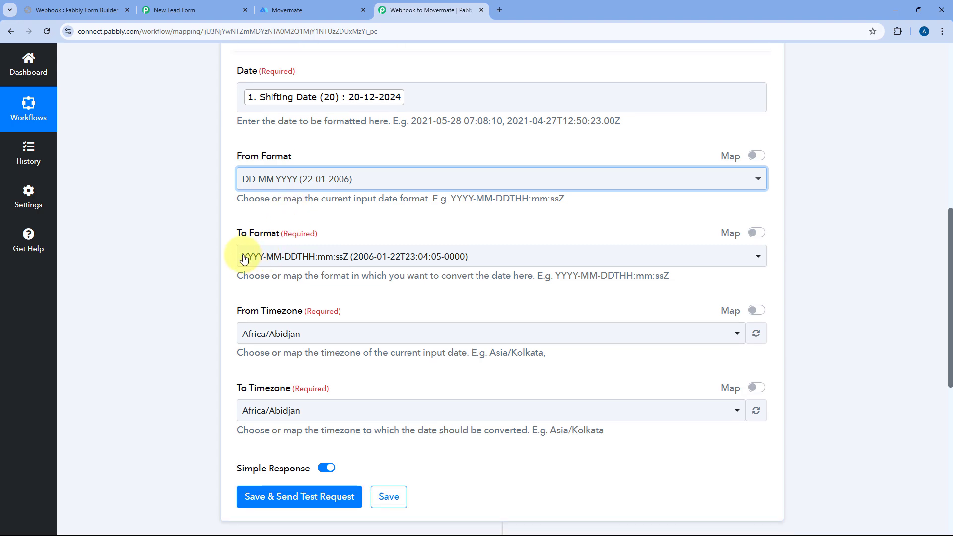
{"action": "left_click", "coordinate": [362, 256]}
{"action": "scroll", "coordinate": [389, 362], "scroll_direction": "down", "scroll_amount": 4}
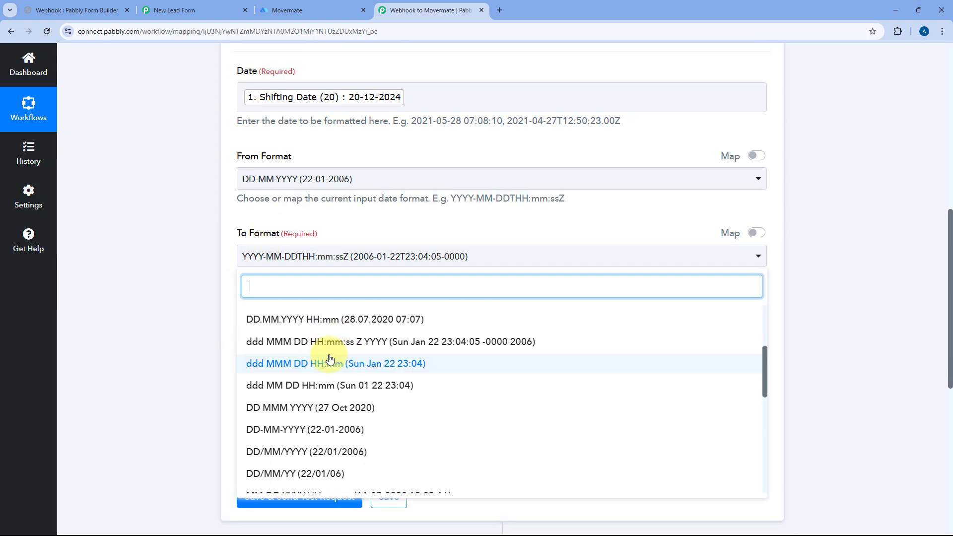
{"action": "scroll", "coordinate": [331, 357], "scroll_direction": "down", "scroll_amount": 6}
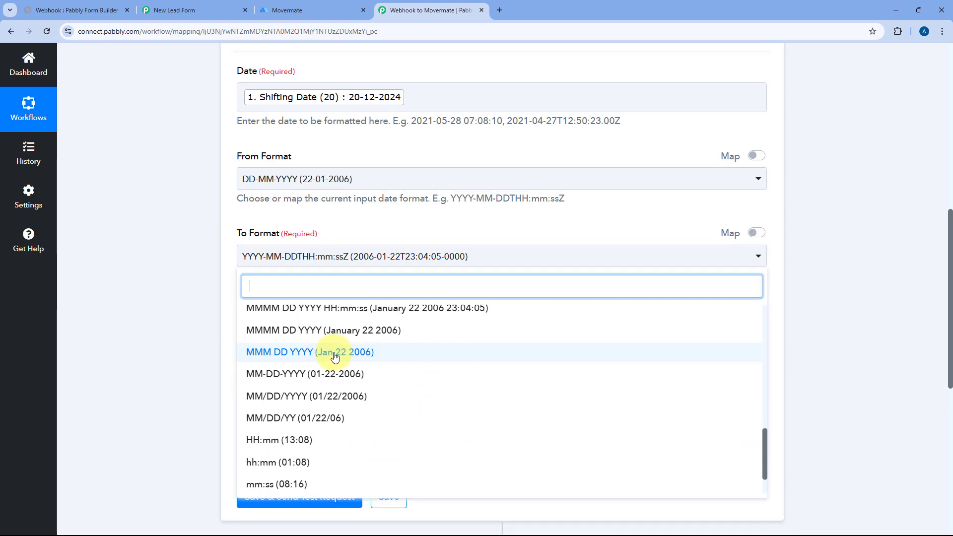
{"action": "scroll", "coordinate": [334, 357], "scroll_direction": "down", "scroll_amount": 2}
{"action": "scroll", "coordinate": [335, 356], "scroll_direction": "up", "scroll_amount": 5}
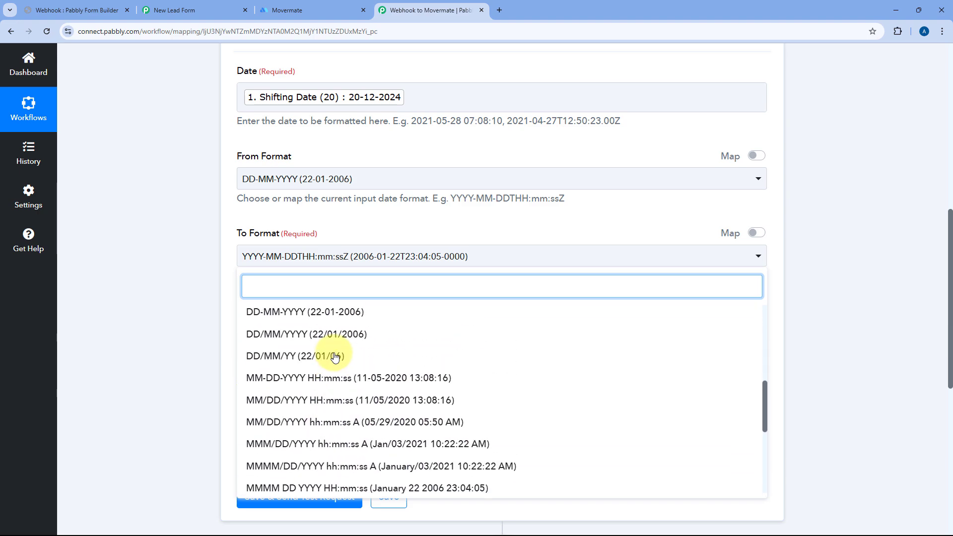
{"action": "scroll", "coordinate": [335, 356], "scroll_direction": "up", "scroll_amount": 5}
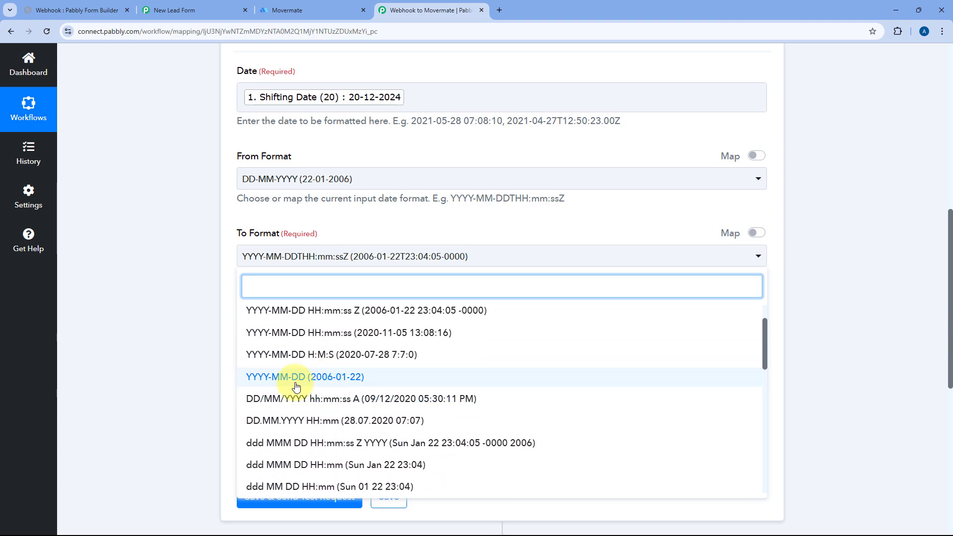
{"action": "left_click", "coordinate": [266, 381]}
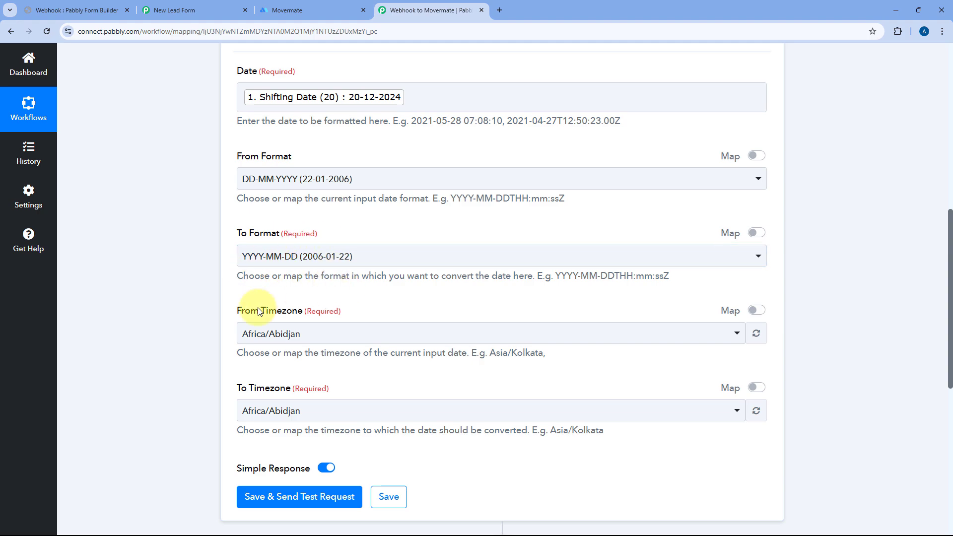
Set both the From and To timezones to Asia/Kolkata.
{"action": "left_click", "coordinate": [328, 333]}
{"action": "type", "text": "kol"}
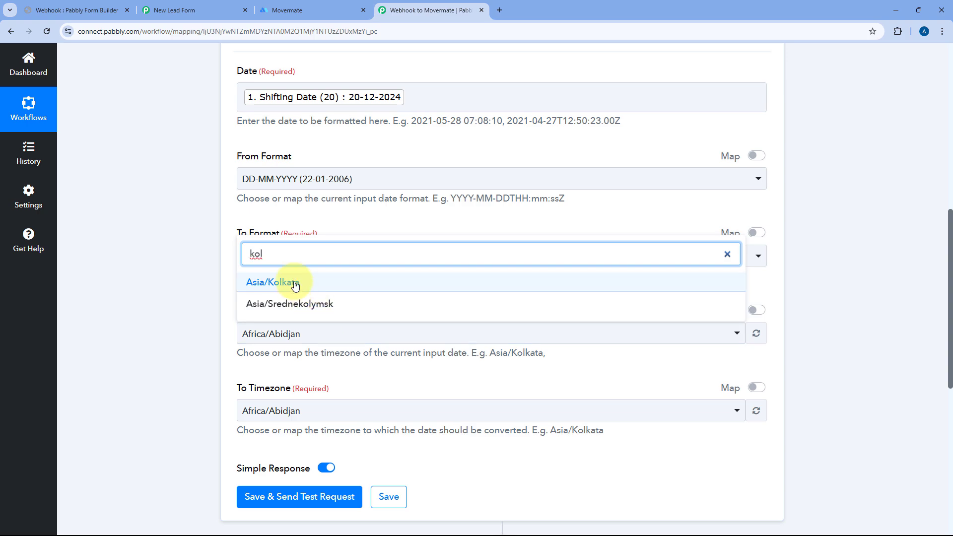
{"action": "left_click", "coordinate": [295, 284]}
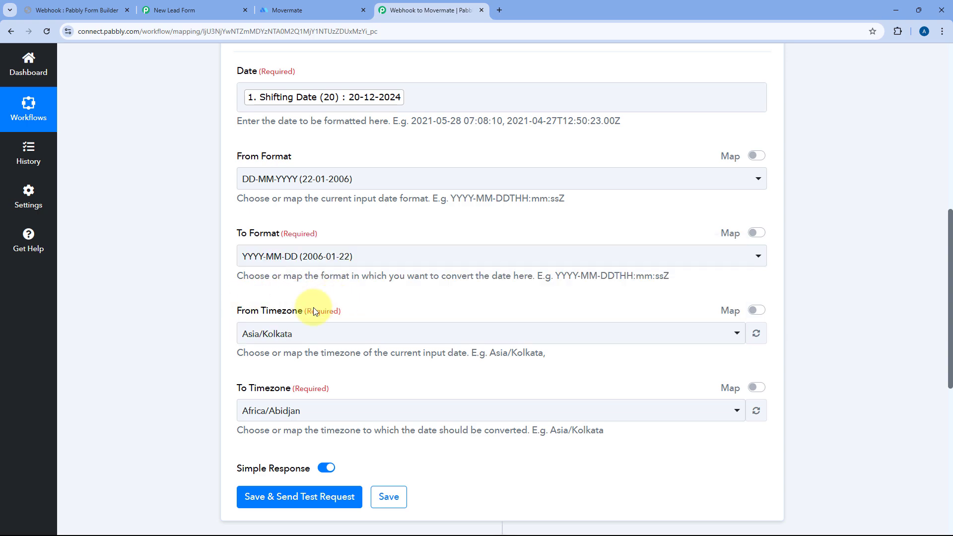
{"action": "left_click", "coordinate": [302, 414]}
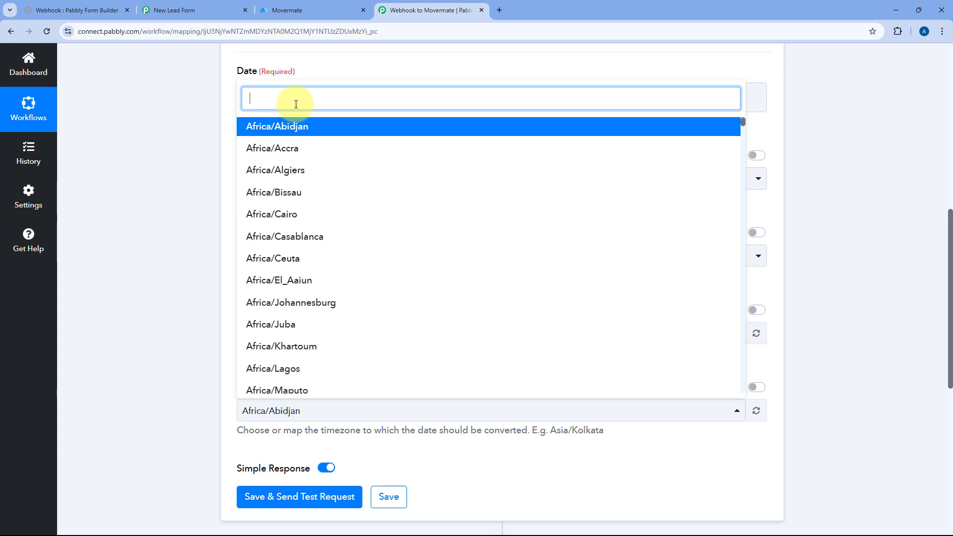
{"action": "type", "text": "kol"}
{"action": "key", "text": "Return"}
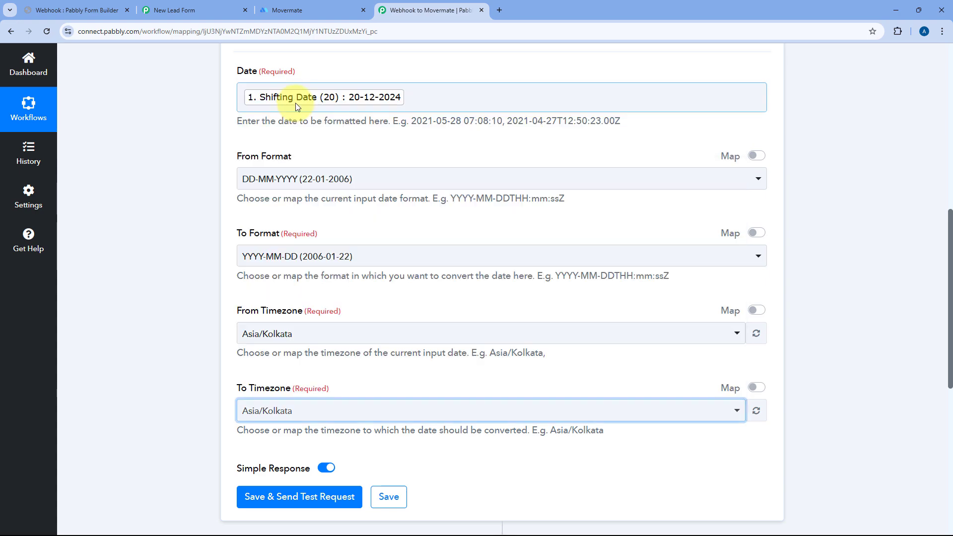
{"action": "left_click", "coordinate": [305, 294]}
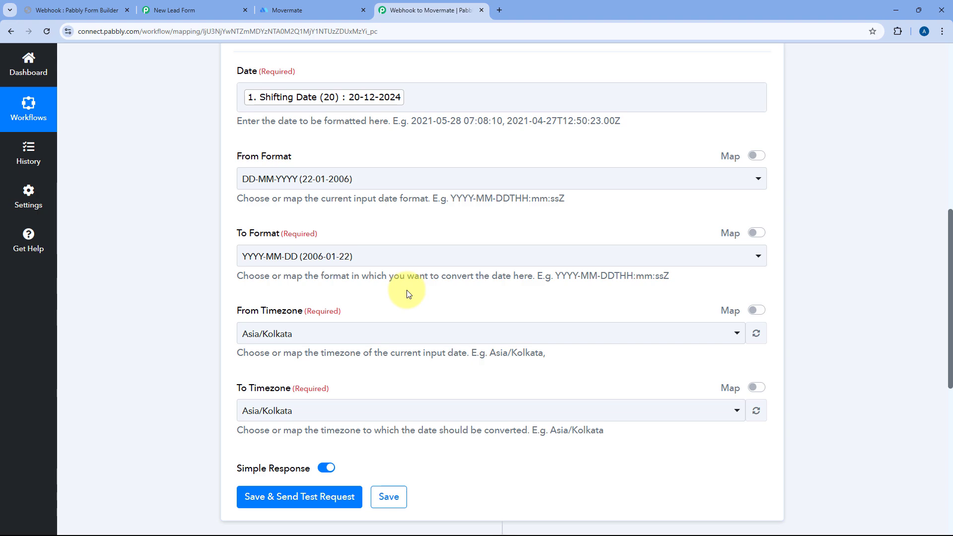
Save and test the formatter step, confirming it returns Result 2024-12-20.
{"action": "scroll", "coordinate": [244, 216], "scroll_direction": "down", "scroll_amount": 5}
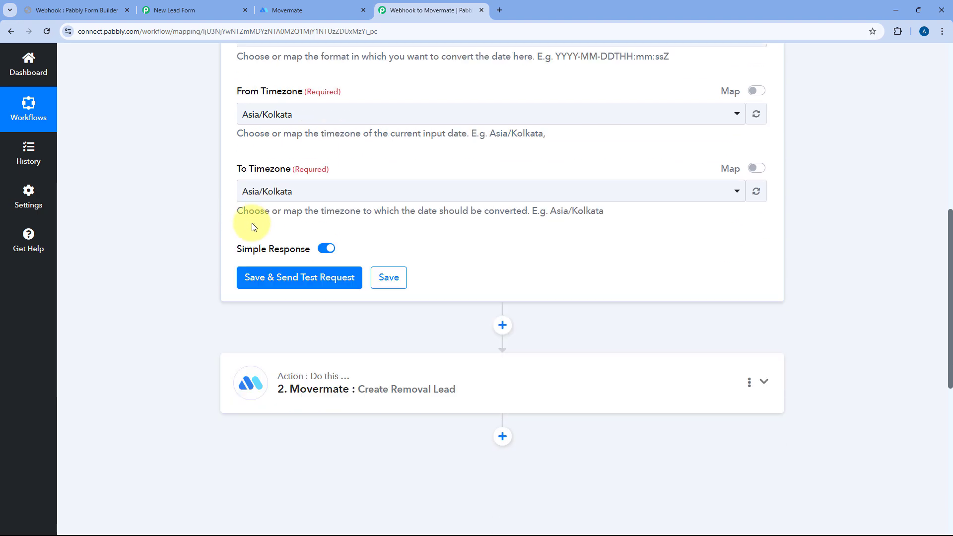
{"action": "left_click", "coordinate": [278, 246]}
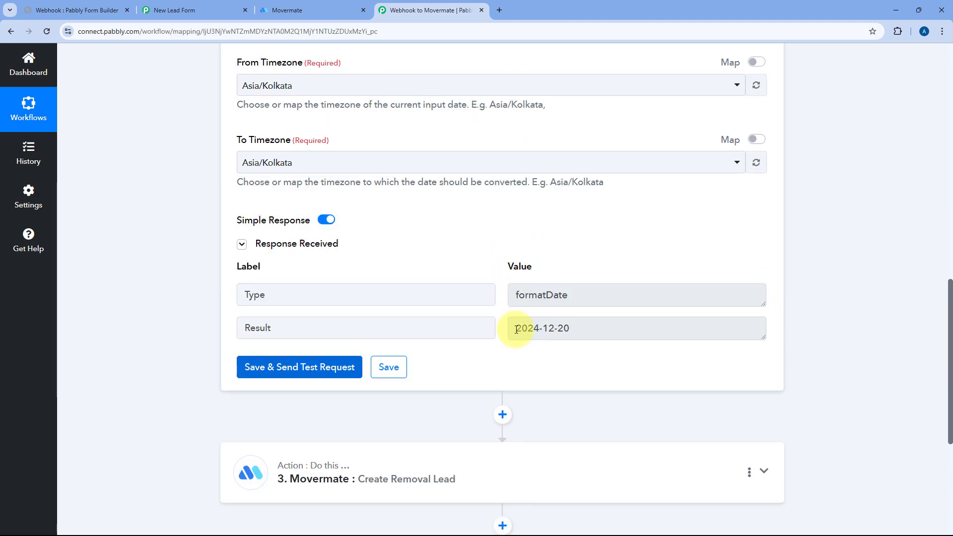
{"action": "left_click_drag", "start_coordinate": [516, 329], "coordinate": [574, 330]}
{"action": "left_click", "coordinate": [576, 330]}
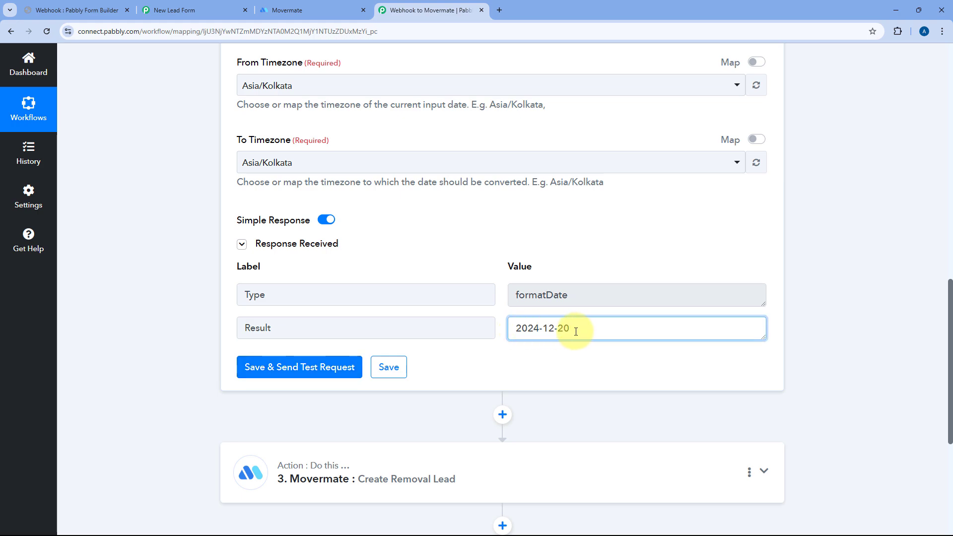
{"action": "scroll", "coordinate": [457, 297], "scroll_direction": "down", "scroll_amount": 3}
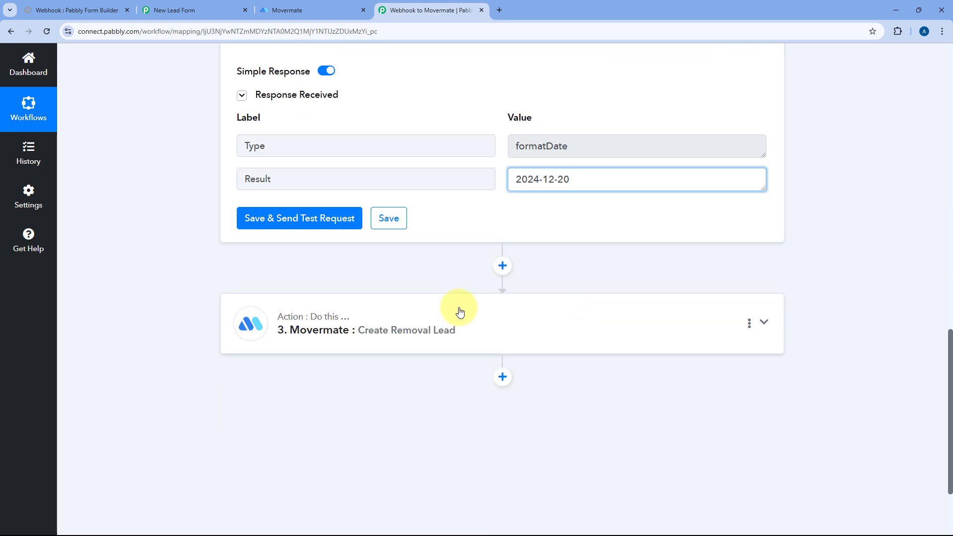
Map the formatter's 2. Result (2024-12-20) into the Movermate Date field.
{"action": "left_click", "coordinate": [483, 313]}
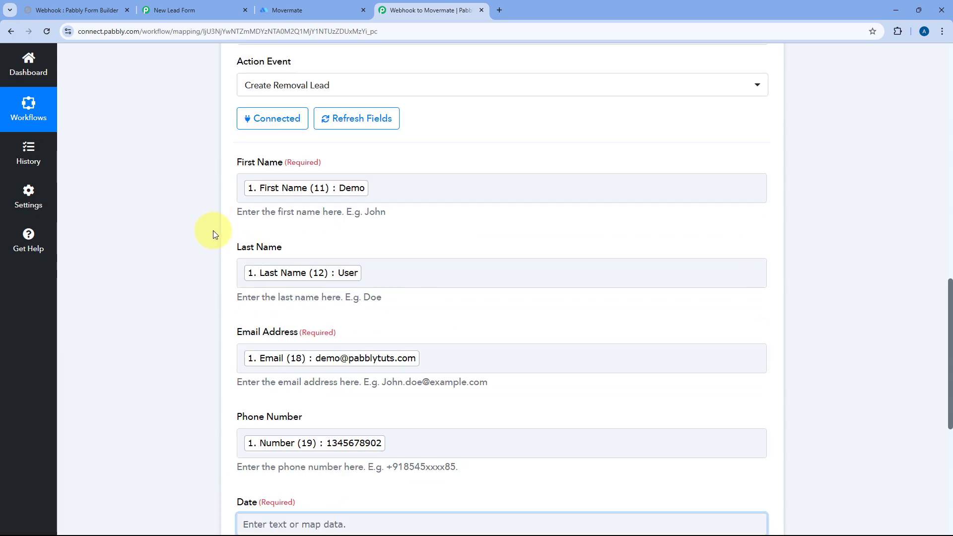
{"action": "scroll", "coordinate": [211, 232], "scroll_direction": "down", "scroll_amount": 6}
{"action": "left_click", "coordinate": [262, 203]}
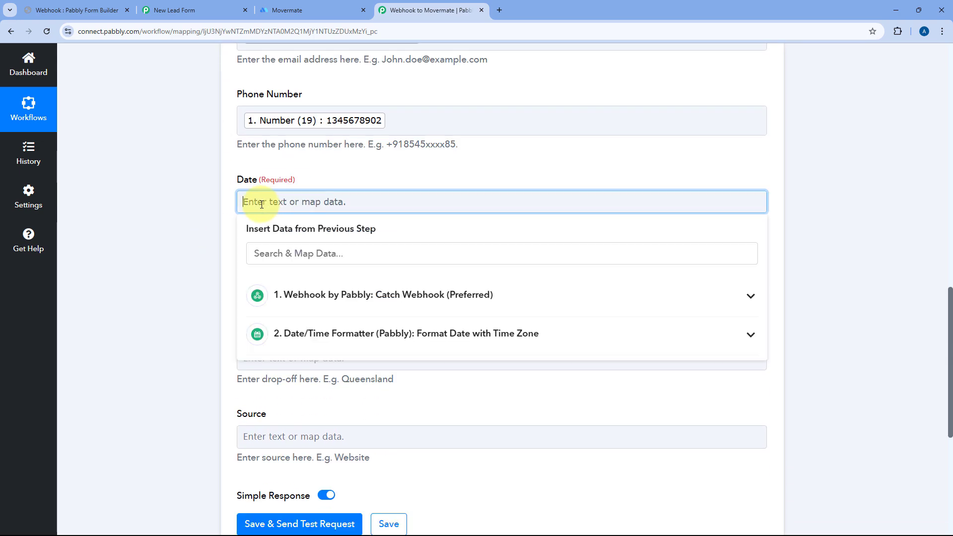
{"action": "left_click", "coordinate": [329, 333]}
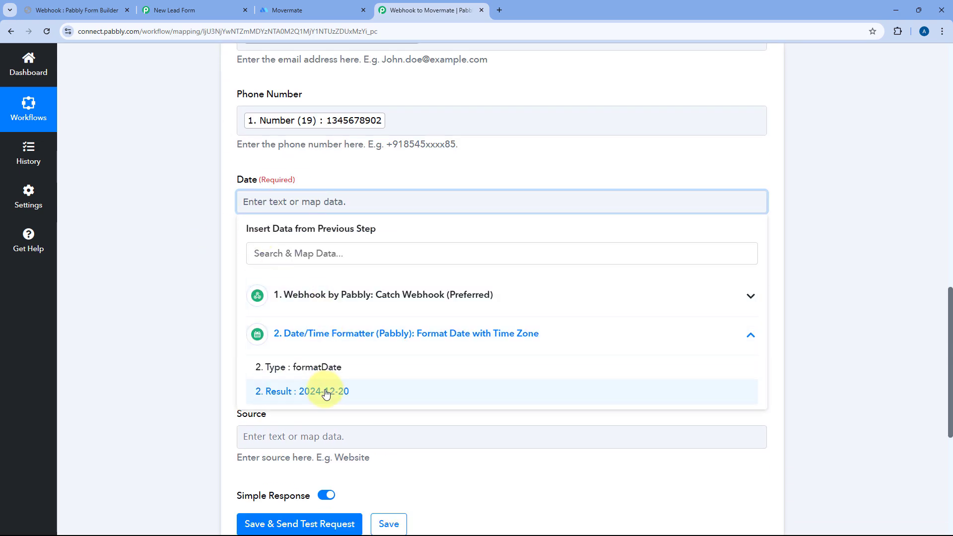
{"action": "left_click", "coordinate": [326, 393]}
{"action": "left_click", "coordinate": [222, 189]}
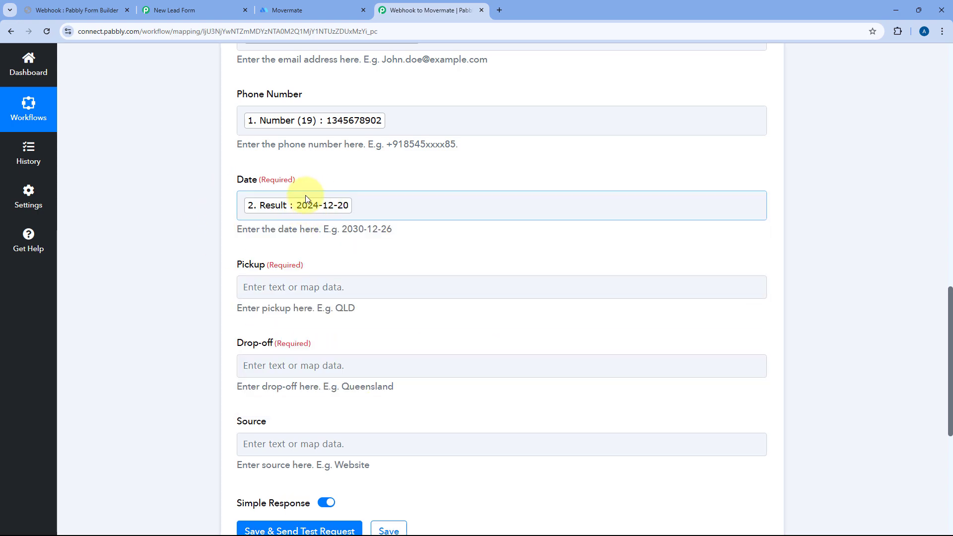
Map Pickup Location (Delhi) and Drop-off Location (Bhopal) into Pickup and Drop-off.
{"action": "scroll", "coordinate": [357, 176], "scroll_direction": "down", "scroll_amount": 2}
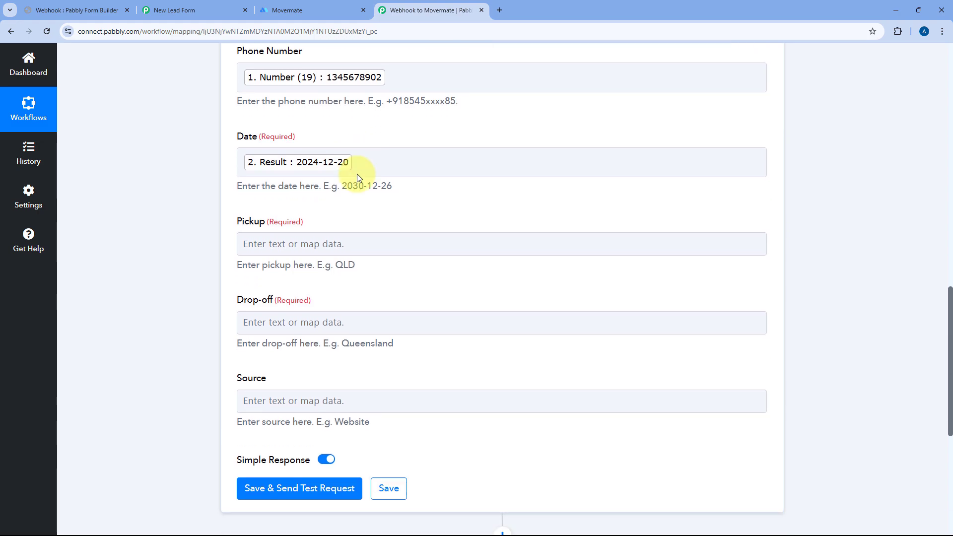
{"action": "left_click", "coordinate": [258, 188]}
{"action": "left_click", "coordinate": [296, 281]}
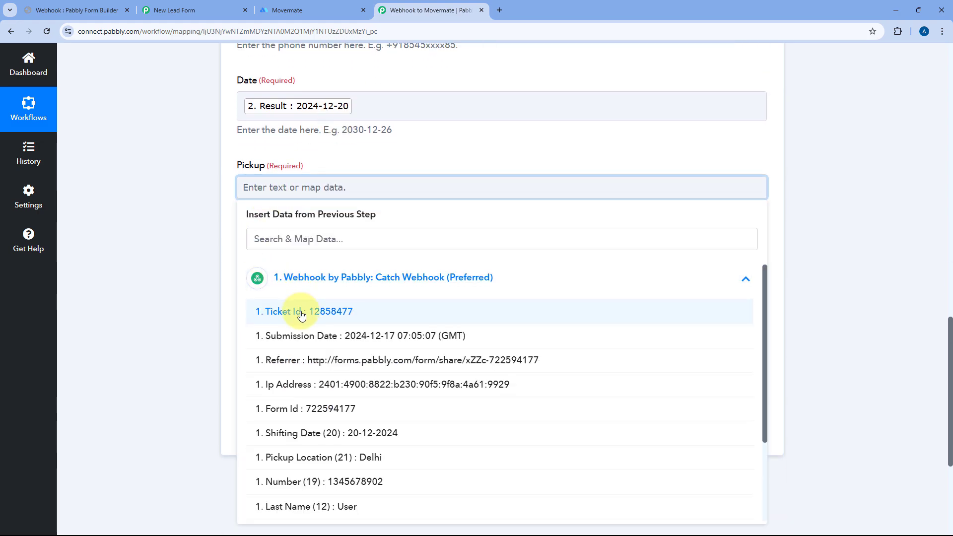
{"action": "scroll", "coordinate": [318, 322], "scroll_direction": "down", "scroll_amount": 3}
{"action": "left_click", "coordinate": [340, 349]}
{"action": "scroll", "coordinate": [322, 156], "scroll_direction": "down", "scroll_amount": 2}
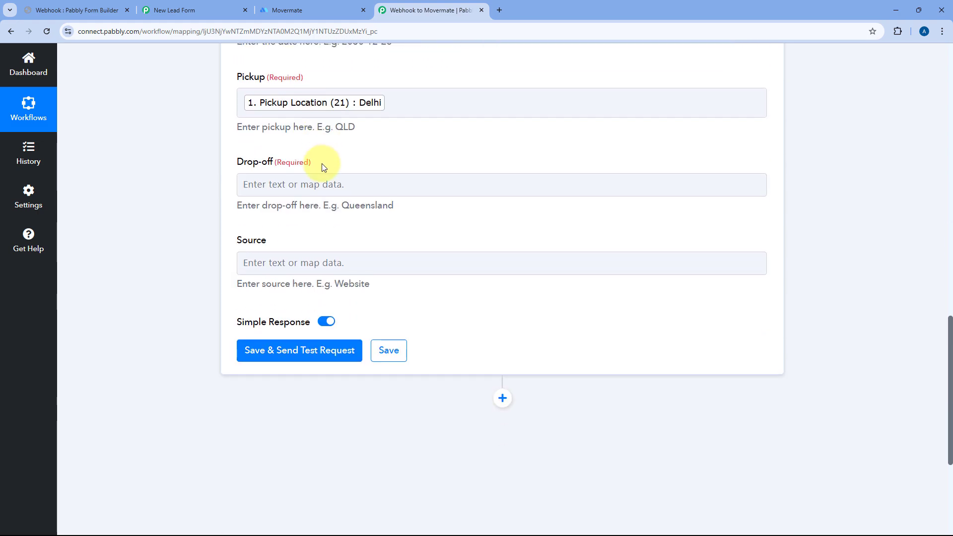
{"action": "left_click", "coordinate": [308, 174]}
{"action": "left_click", "coordinate": [313, 264]}
{"action": "scroll", "coordinate": [347, 397], "scroll_direction": "down", "scroll_amount": 2}
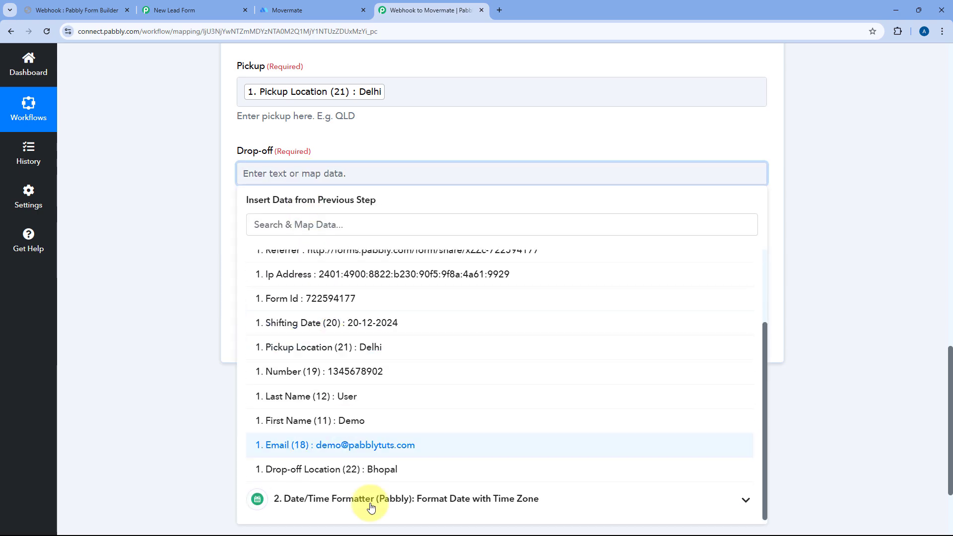
{"action": "left_click", "coordinate": [369, 470]}
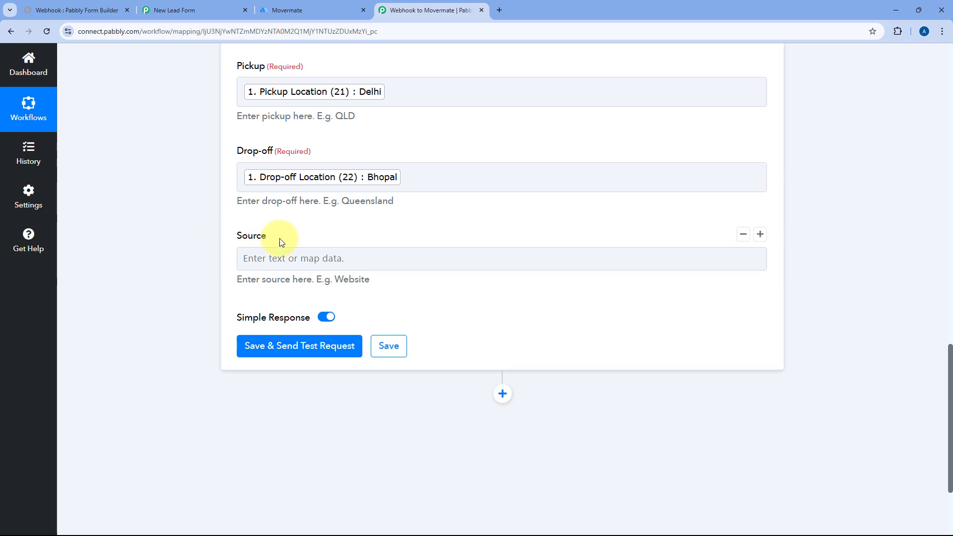
Enter Webhook as the lead's Source.
{"action": "left_click", "coordinate": [283, 260]}
{"action": "type", "text": "Webhook"}
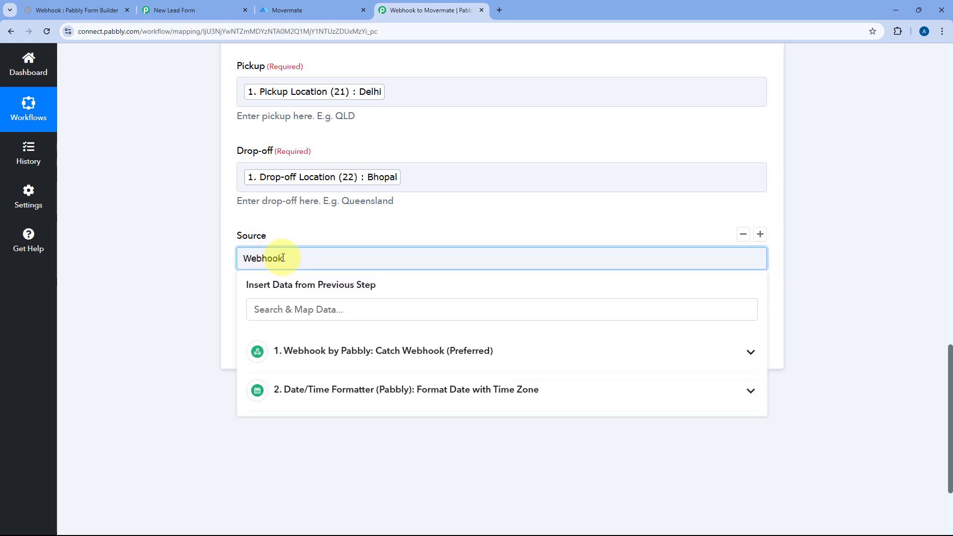
{"action": "left_click", "coordinate": [281, 217]}
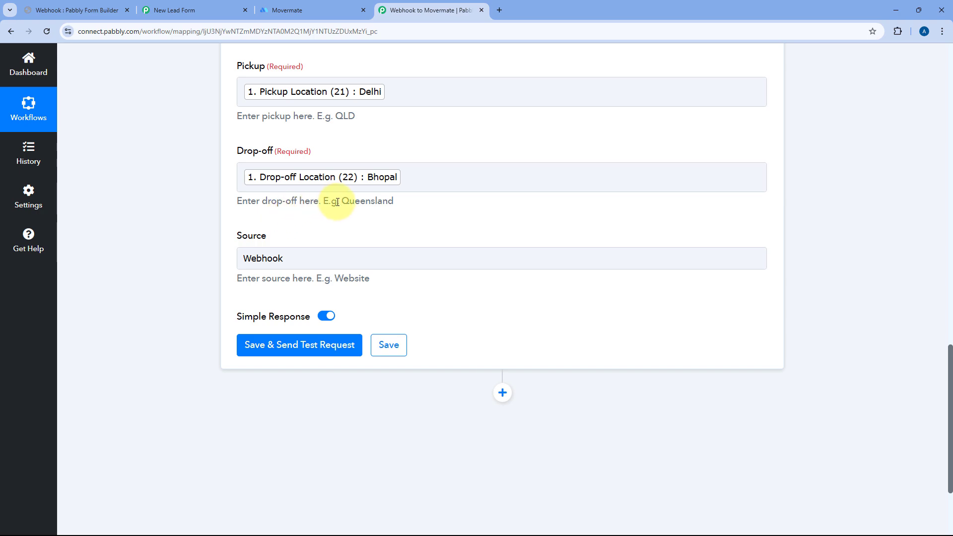
{"action": "scroll", "coordinate": [337, 203], "scroll_direction": "up", "scroll_amount": 10}
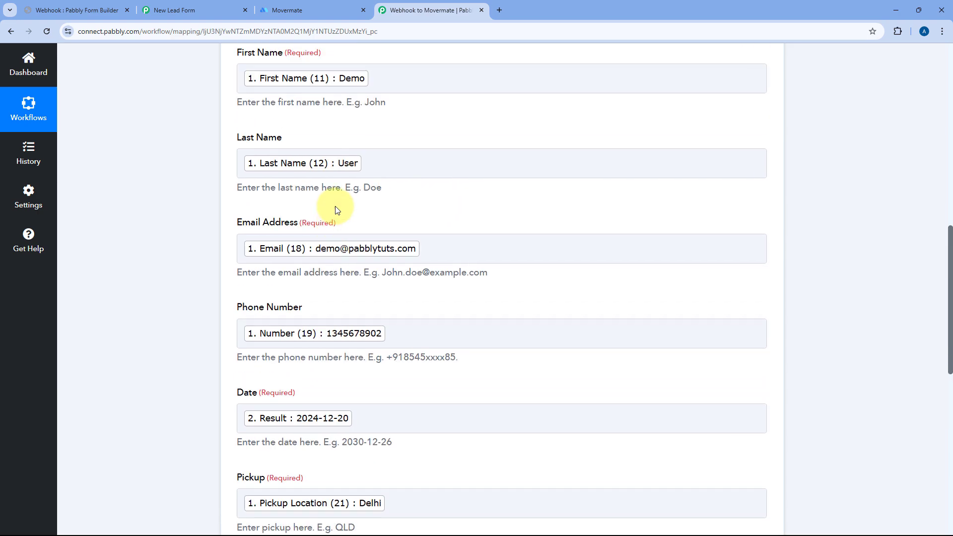
{"action": "scroll", "coordinate": [335, 207], "scroll_direction": "down", "scroll_amount": 12}
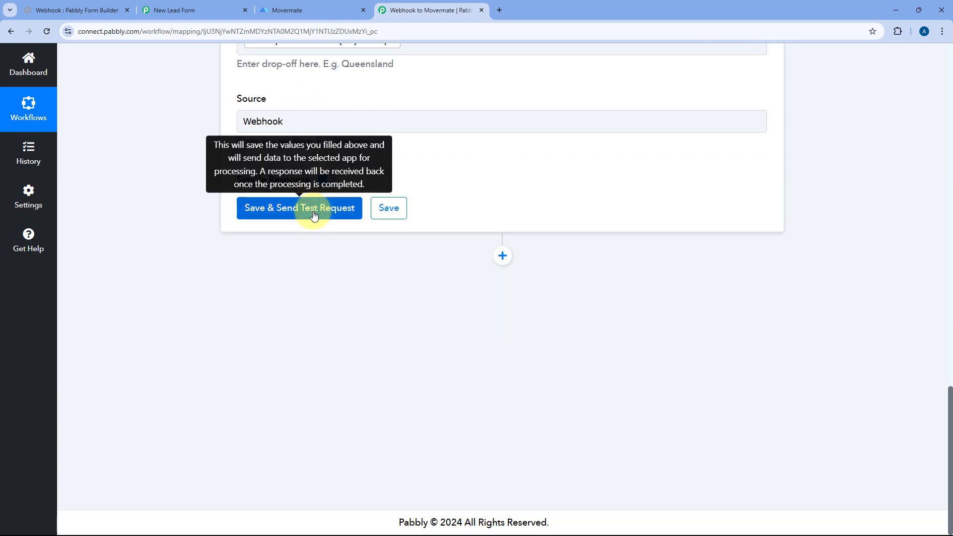
Save and test the Movermate step, reviewing the Success 1 response with its order ID.
{"action": "left_click", "coordinate": [361, 206]}
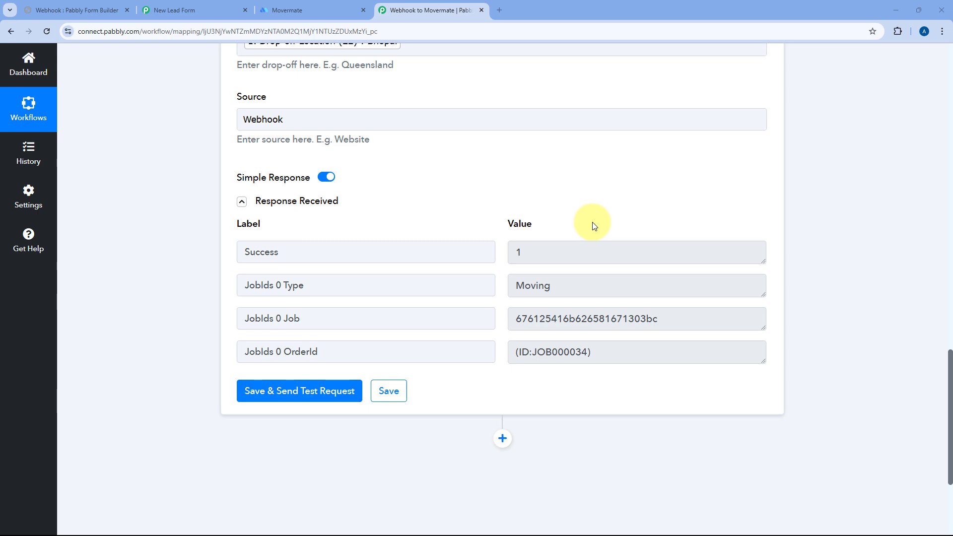
{"action": "scroll", "coordinate": [576, 224], "scroll_direction": "up", "scroll_amount": 4}
{"action": "scroll", "coordinate": [447, 190], "scroll_direction": "up", "scroll_amount": 4}
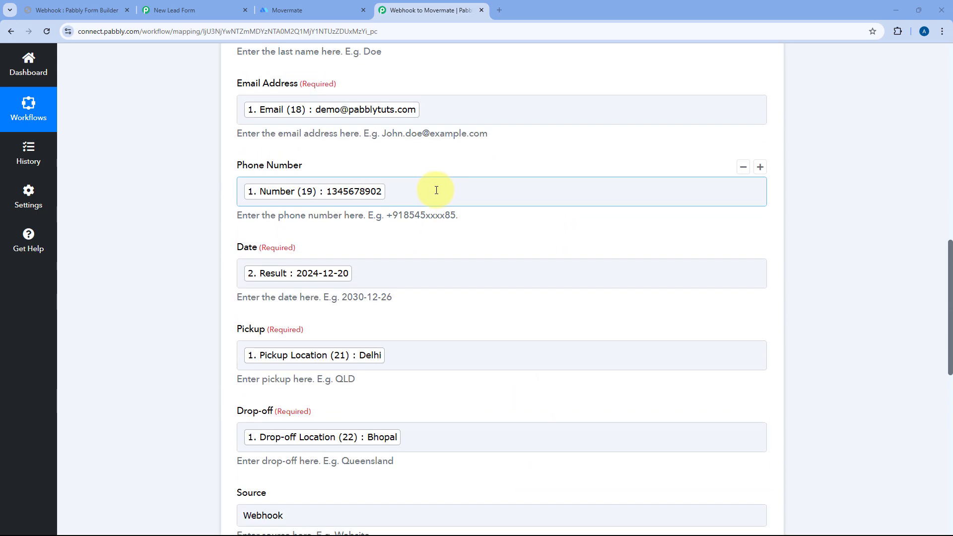
{"action": "scroll", "coordinate": [417, 158], "scroll_direction": "up", "scroll_amount": 4}
{"action": "scroll", "coordinate": [427, 153], "scroll_direction": "up", "scroll_amount": 1}
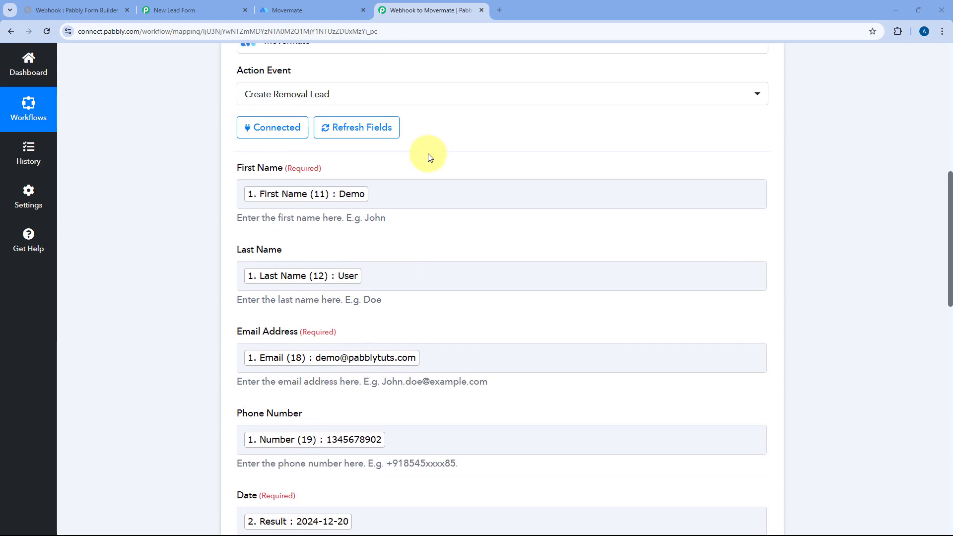
{"action": "scroll", "coordinate": [458, 151], "scroll_direction": "up", "scroll_amount": 8}
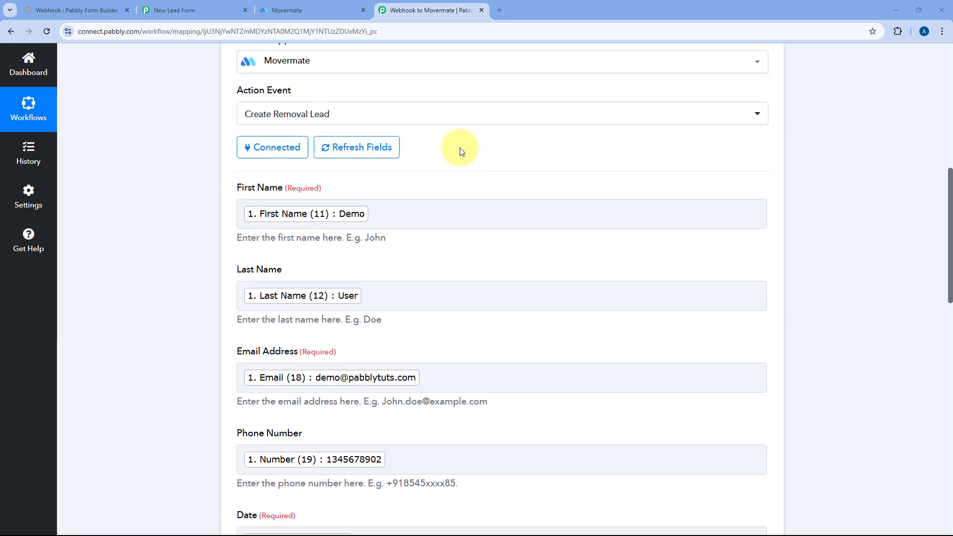
Glance at the form builder tab, then return to the workflow editor.
{"action": "left_click", "coordinate": [97, 15]}
{"action": "left_click", "coordinate": [434, 10]}
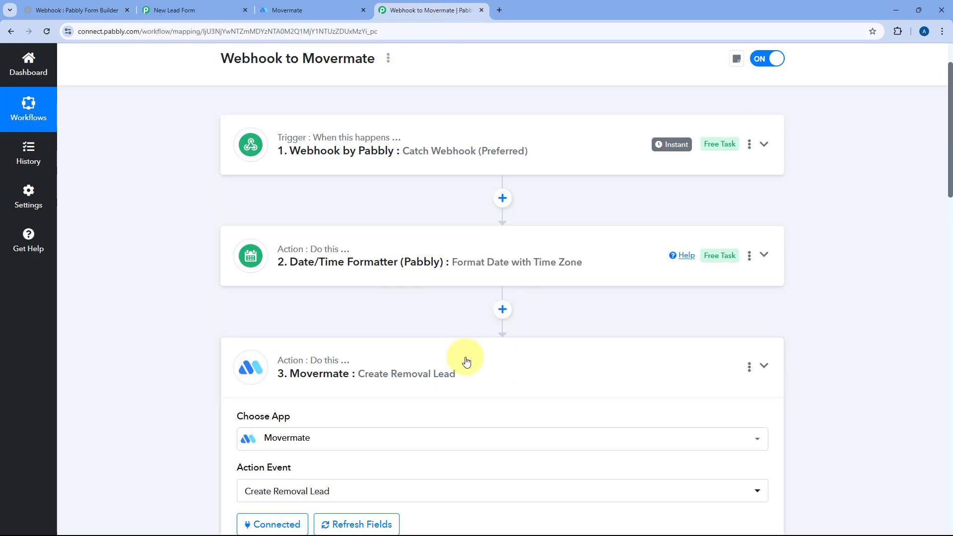
{"action": "scroll", "coordinate": [436, 341], "scroll_direction": "down", "scroll_amount": 3}
{"action": "scroll", "coordinate": [420, 260], "scroll_direction": "down", "scroll_amount": 1}
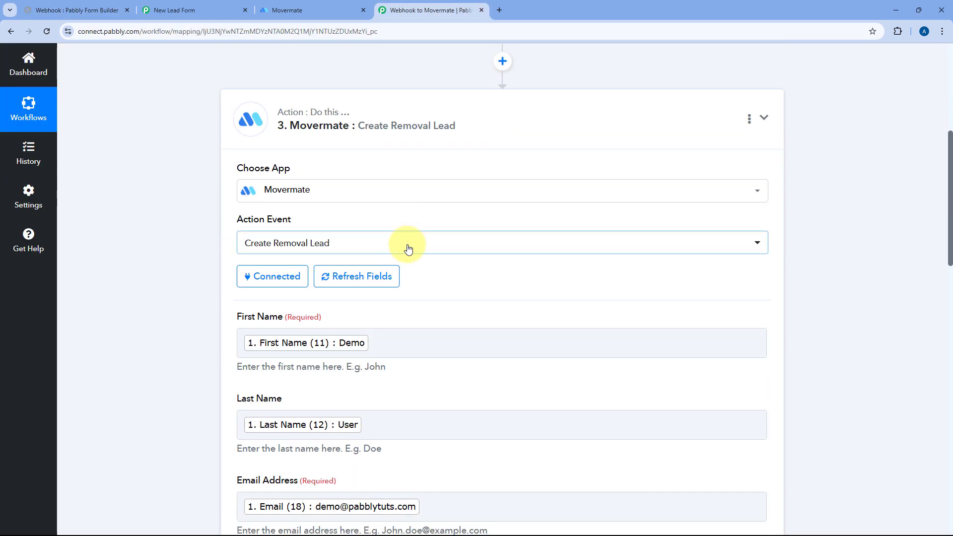
Open the Demo User lead in Movermate's Leads list and review its name and email.
{"action": "left_click", "coordinate": [303, 10]}
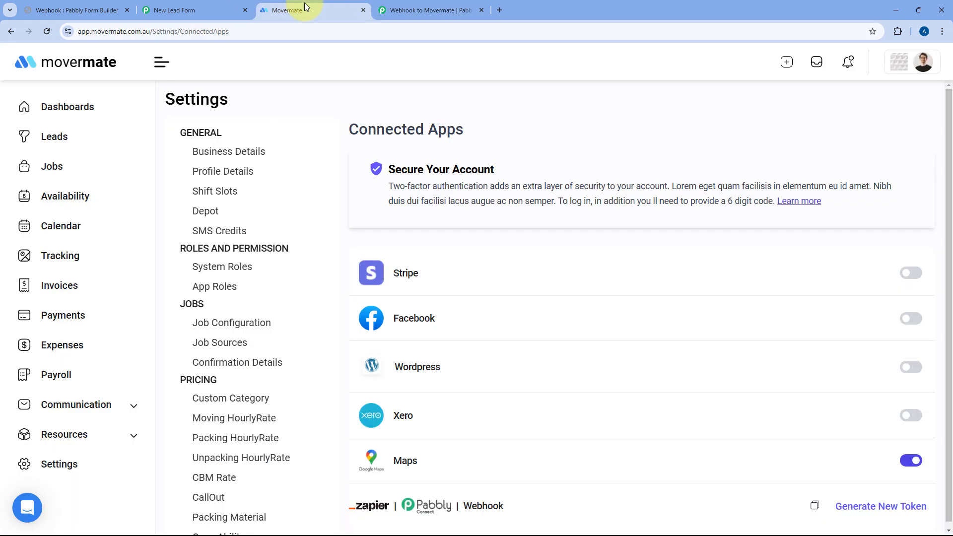
{"action": "left_click", "coordinate": [64, 140]}
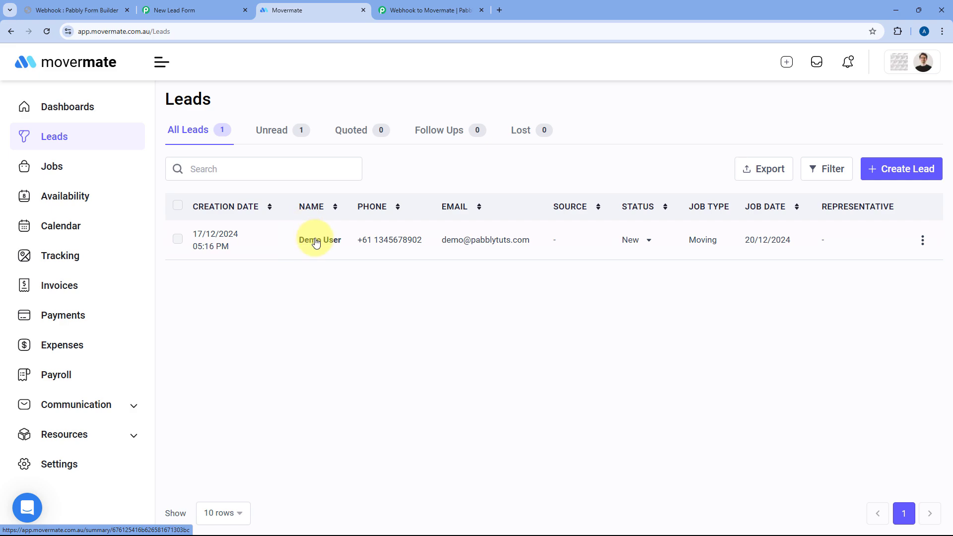
{"action": "left_click", "coordinate": [313, 240]}
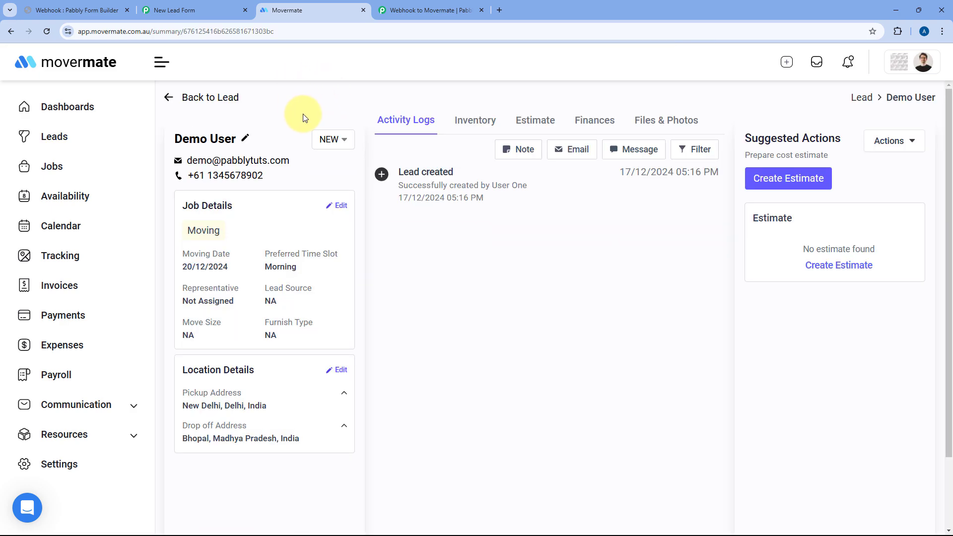
{"action": "left_click", "coordinate": [207, 4]}
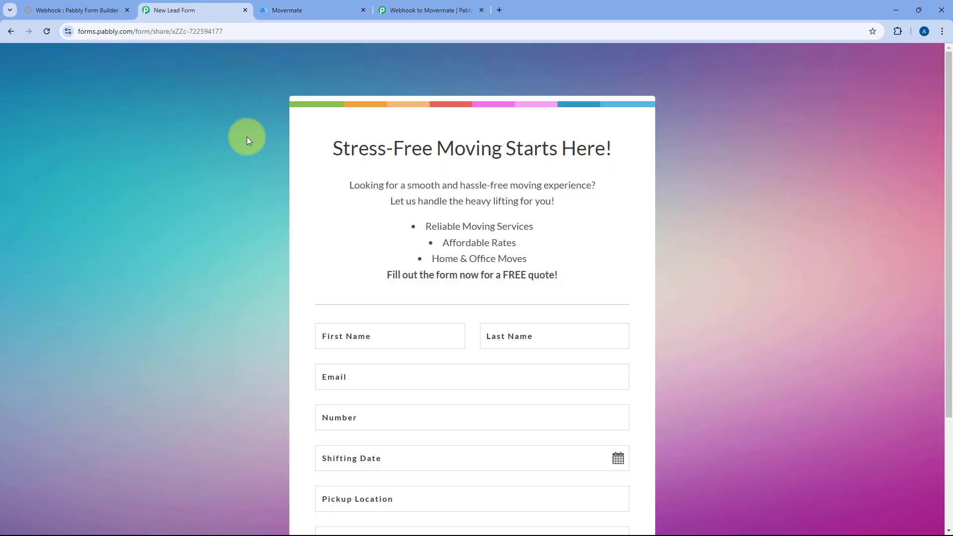
{"action": "left_click", "coordinate": [336, 6]}
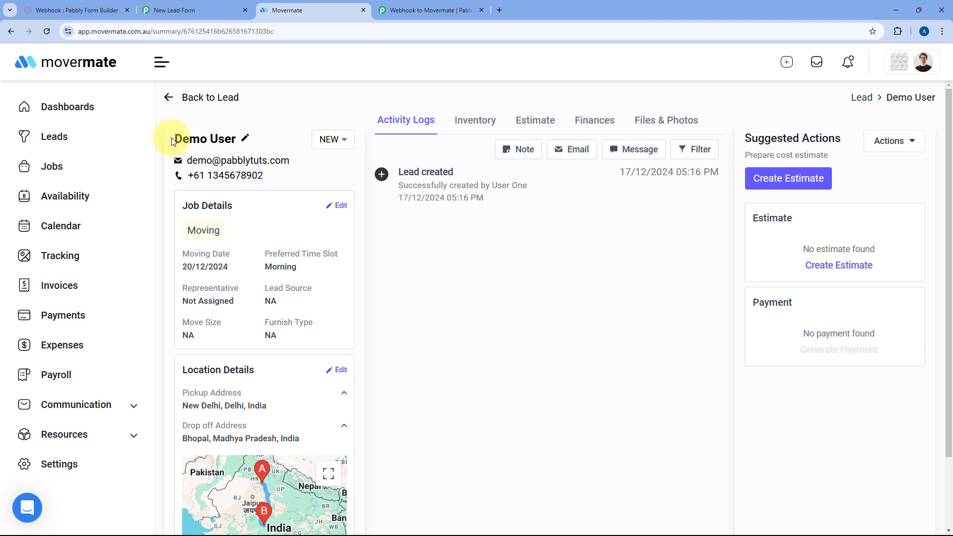
{"action": "left_click_drag", "start_coordinate": [173, 142], "coordinate": [245, 136]}
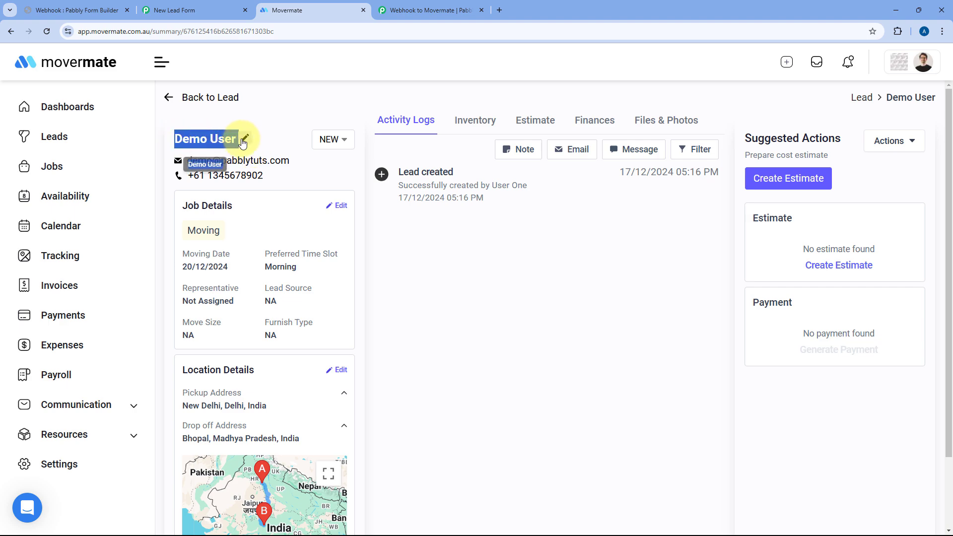
{"action": "left_click_drag", "start_coordinate": [187, 160], "coordinate": [182, 182]}
{"action": "scroll", "coordinate": [247, 190], "scroll_direction": "down", "scroll_amount": 2}
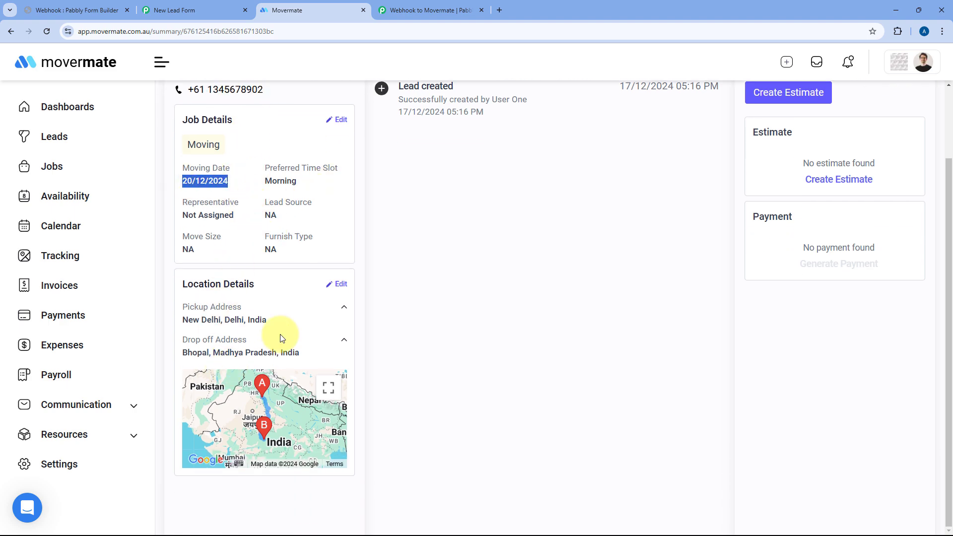
{"action": "scroll", "coordinate": [445, 293], "scroll_direction": "up", "scroll_amount": 1}
{"action": "scroll", "coordinate": [446, 294], "scroll_direction": "up", "scroll_amount": 1}
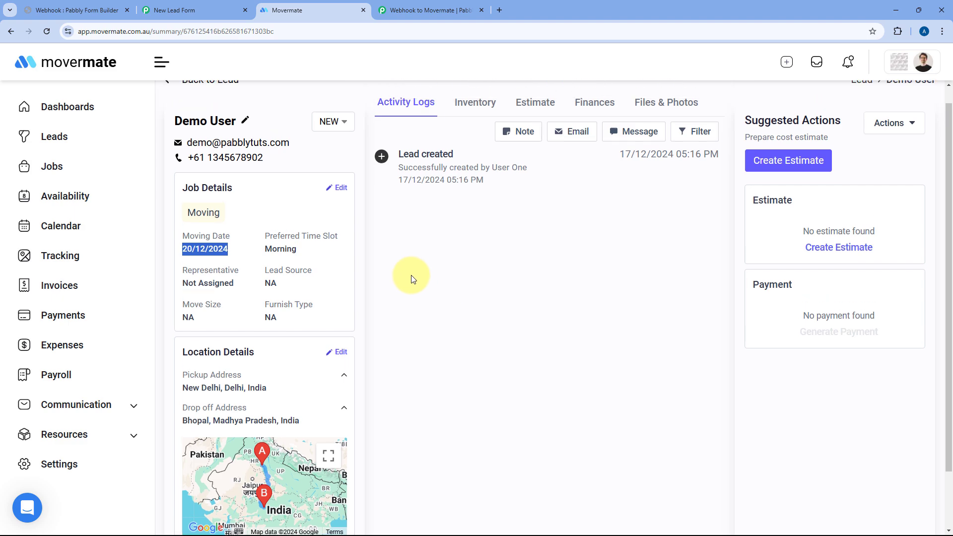
Return to the Webhook to Movermate workflow and collapse the Movermate step.
{"action": "left_click", "coordinate": [440, 6]}
{"action": "scroll", "coordinate": [496, 139], "scroll_direction": "up", "scroll_amount": 1}
{"action": "left_click", "coordinate": [502, 168]}
Scroll to the top of the three-step workflow, then switch to the New Lead Form.
{"action": "scroll", "coordinate": [560, 143], "scroll_direction": "up", "scroll_amount": 3}
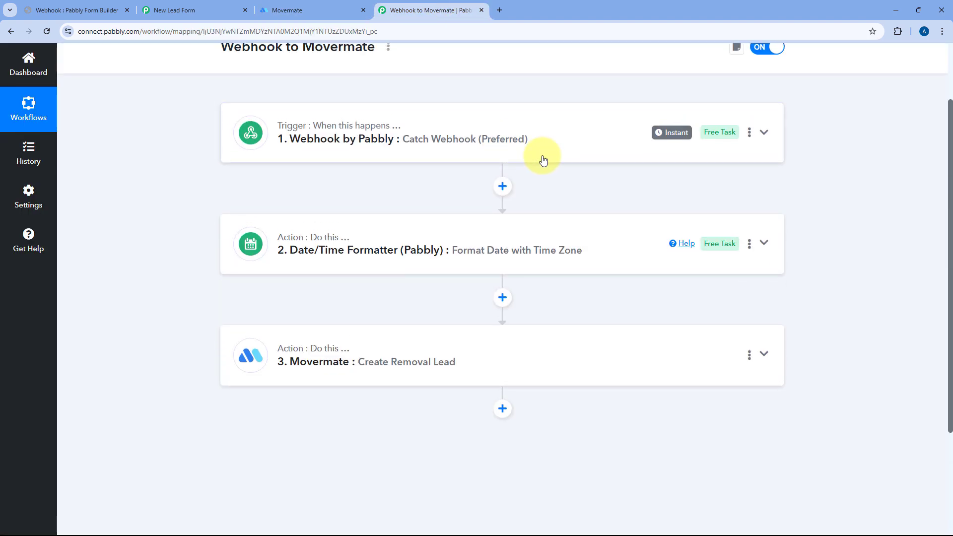
{"action": "scroll", "coordinate": [481, 150], "scroll_direction": "up", "scroll_amount": 2}
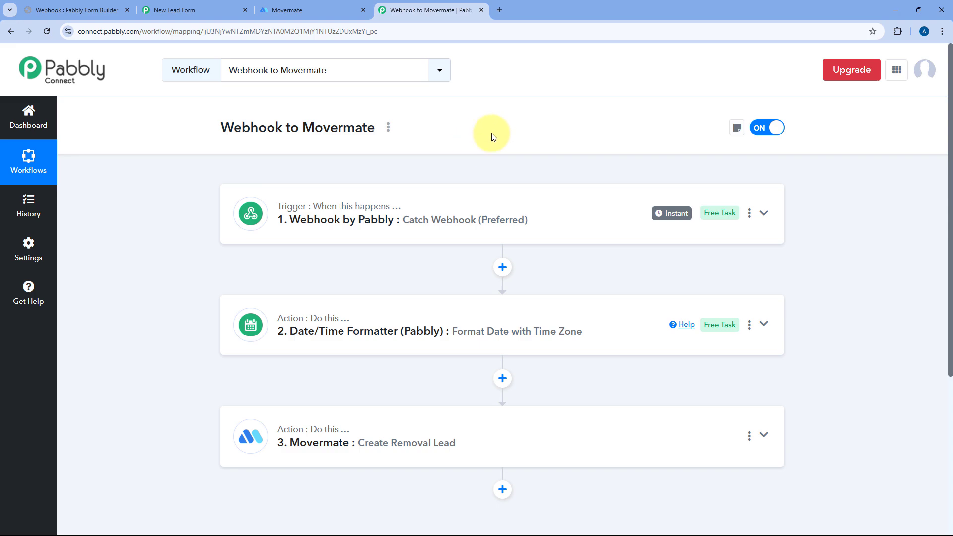
{"action": "left_click", "coordinate": [187, 9]}
Fill in the test lead's first name, last name, e-mail and phone number on the form.
{"action": "scroll", "coordinate": [219, 215], "scroll_direction": "down", "scroll_amount": 2}
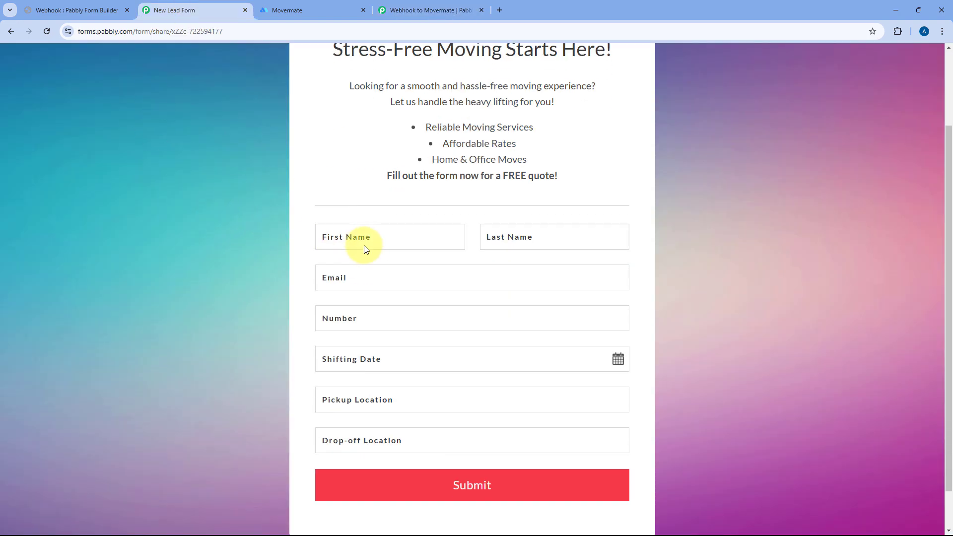
{"action": "left_click", "coordinate": [366, 242]}
{"action": "type", "text": "Test"}
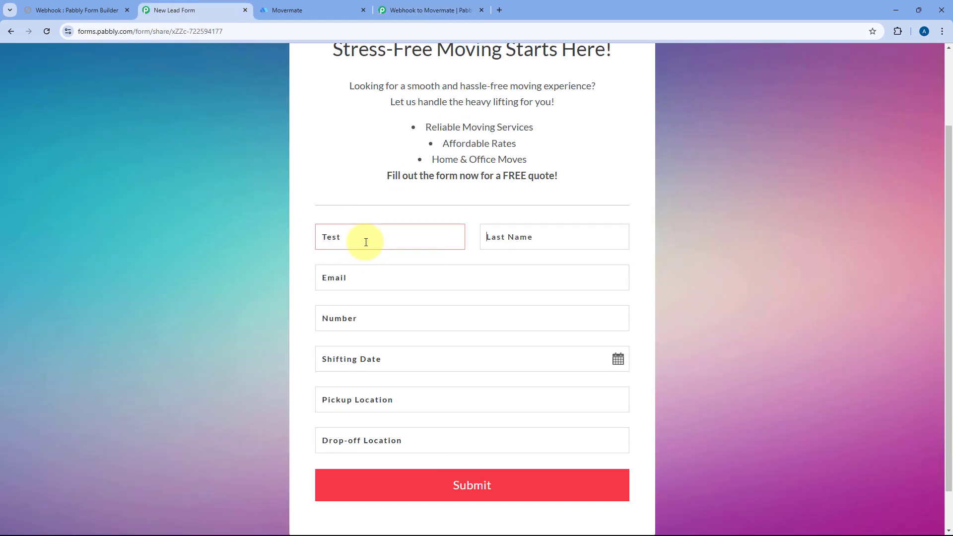
{"action": "type", "text": "USer"}
{"action": "key", "text": "BackSpace"}
{"action": "key", "text": "BackSpace"}
{"action": "key", "text": "BackSpace"}
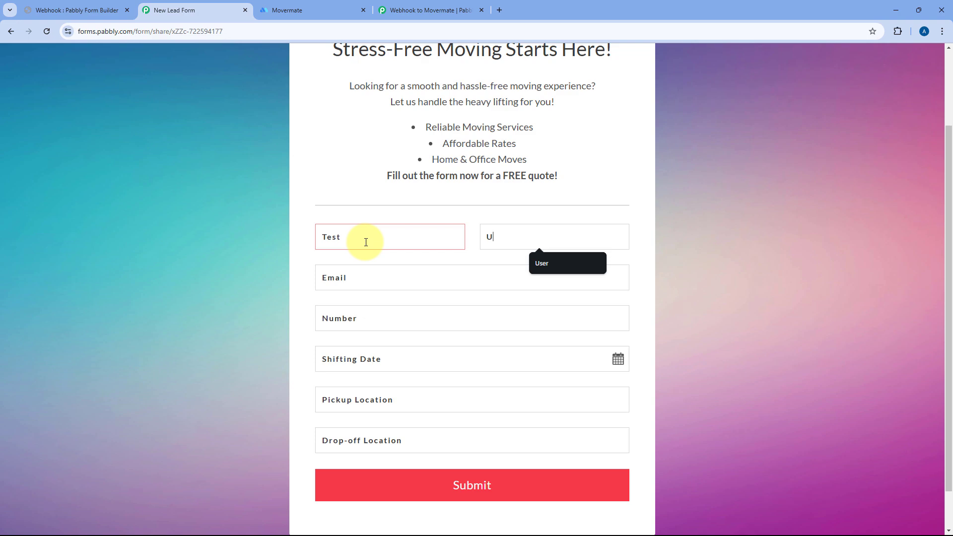
{"action": "type", "text": "ser"}
{"action": "key", "text": "Tab"}
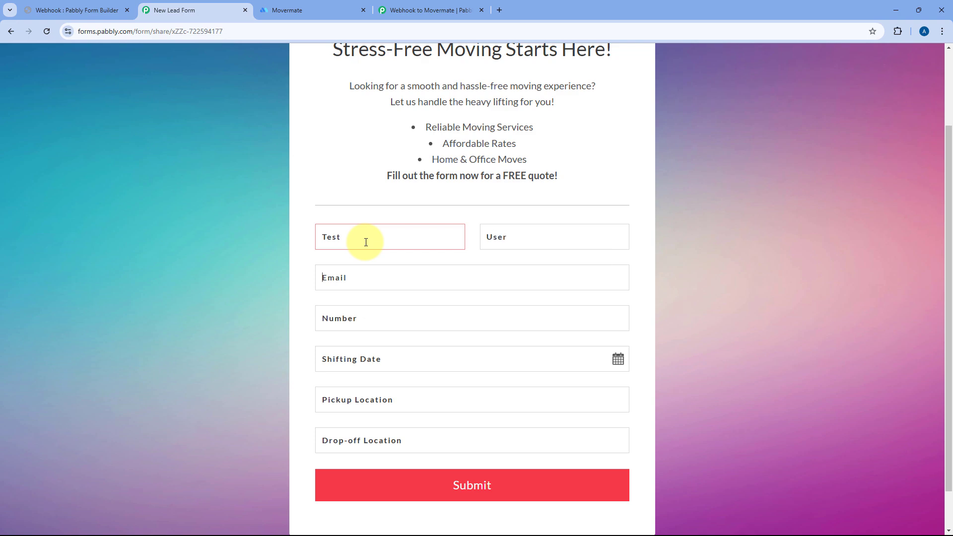
{"action": "key", "text": "Tab"}
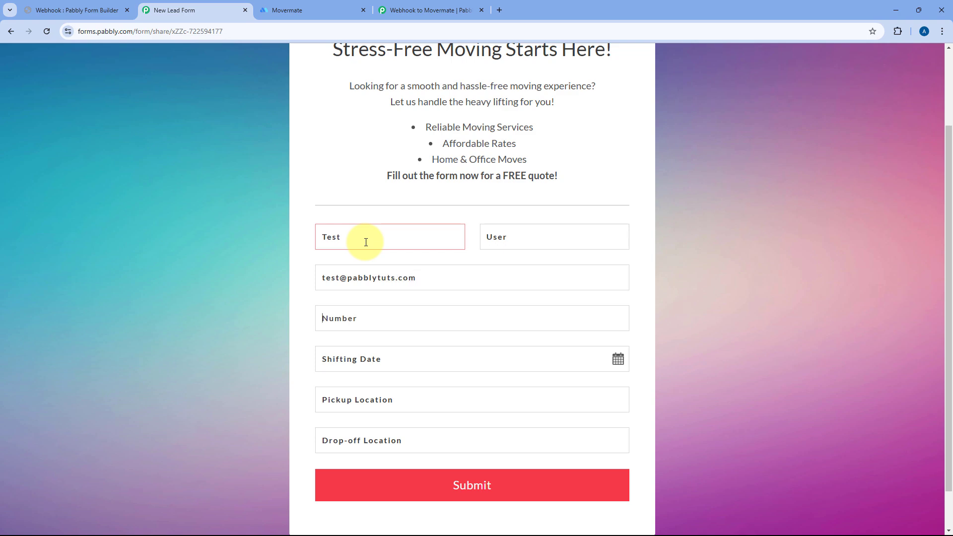
Set shifting date 28-12-2024, pickup Bhopal, drop-off Mumbai, submit the form, and return to Movermate.
{"action": "left_click", "coordinate": [618, 359]}
{"action": "scroll", "coordinate": [456, 458], "scroll_direction": "down", "scroll_amount": 1}
{"action": "left_click", "coordinate": [451, 433]}
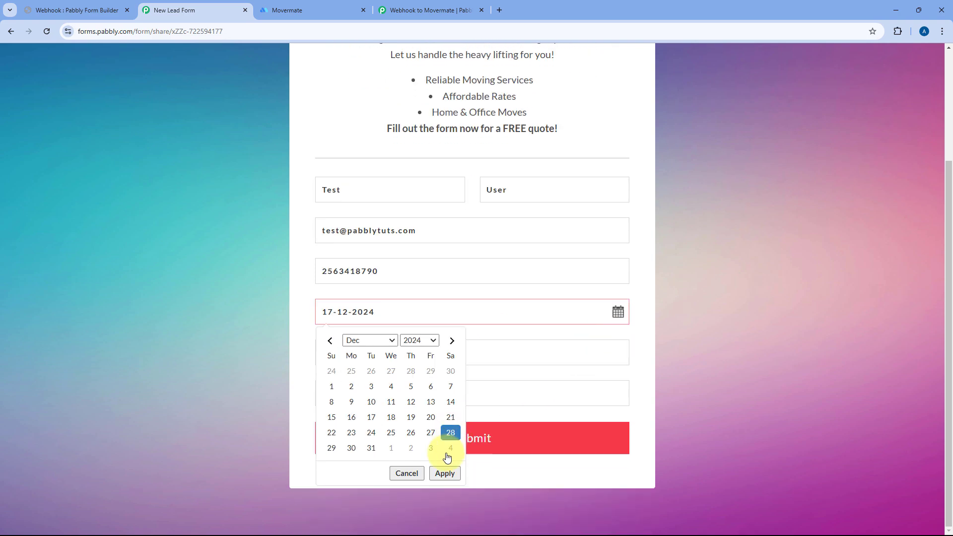
{"action": "left_click", "coordinate": [445, 473]}
{"action": "left_click", "coordinate": [372, 354]}
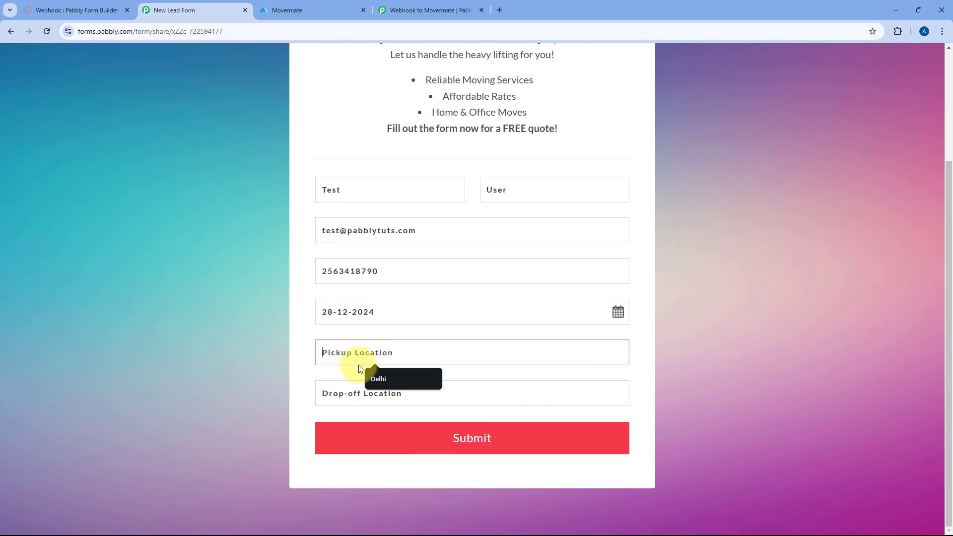
{"action": "type", "text": "Bhop"}
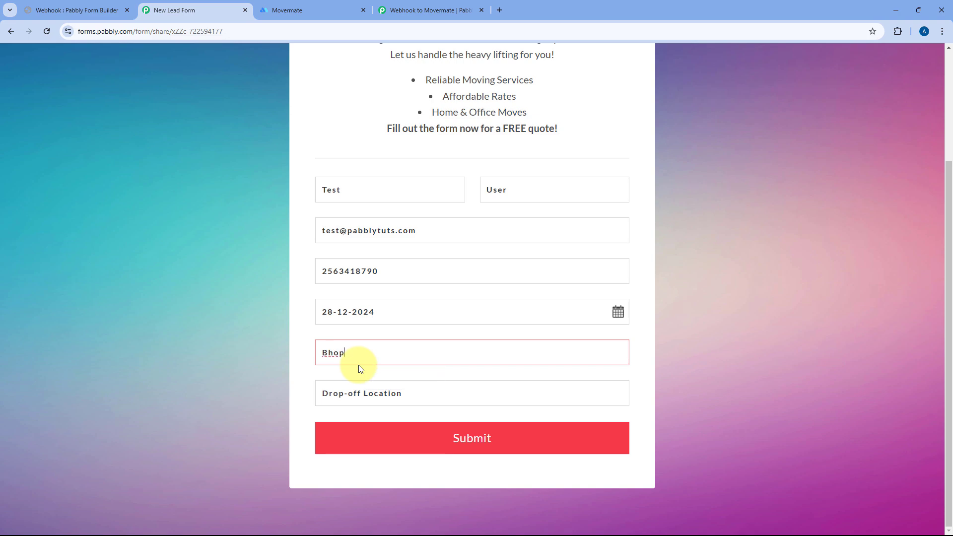
{"action": "type", "text": "al"}
{"action": "left_click", "coordinate": [372, 388]}
{"action": "type", "text": "Mumbai"}
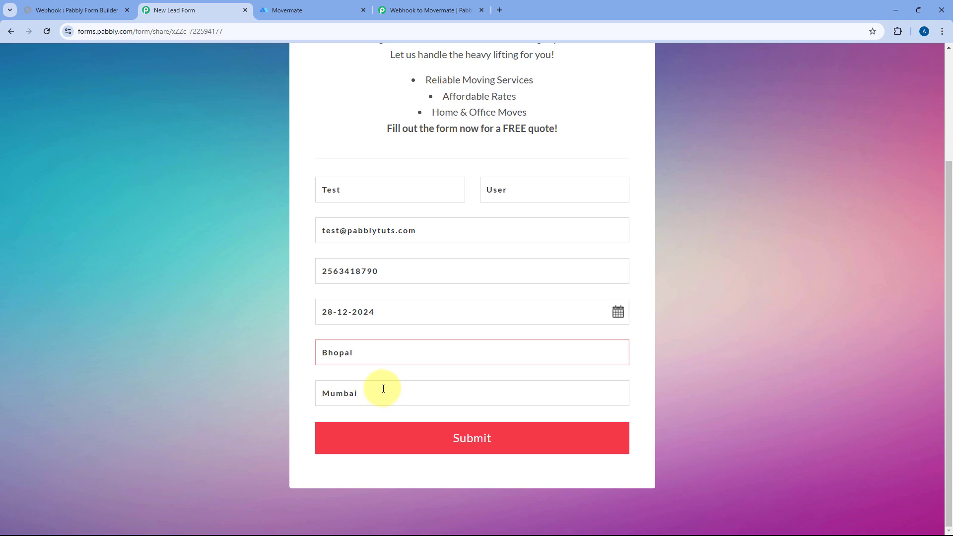
{"action": "left_click", "coordinate": [481, 446]}
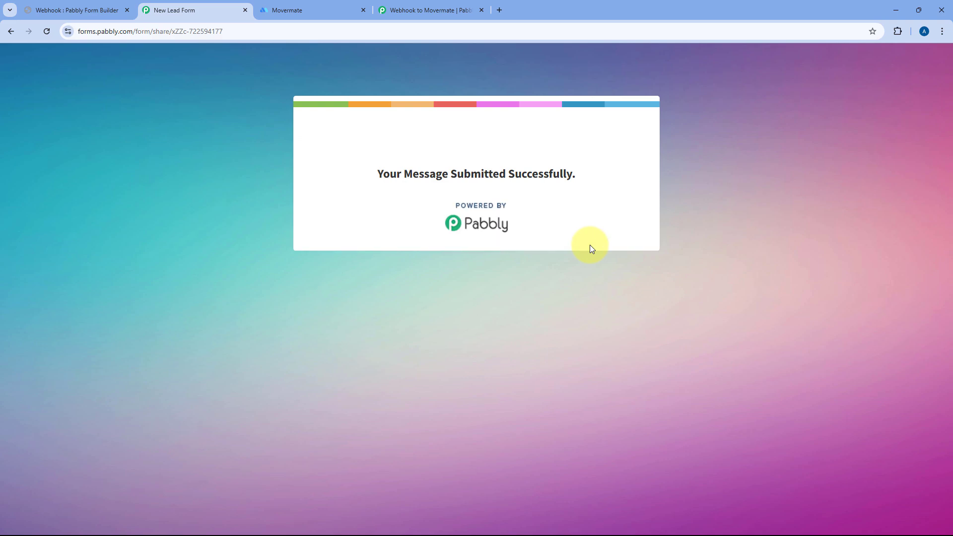
{"action": "left_click", "coordinate": [441, 11]}
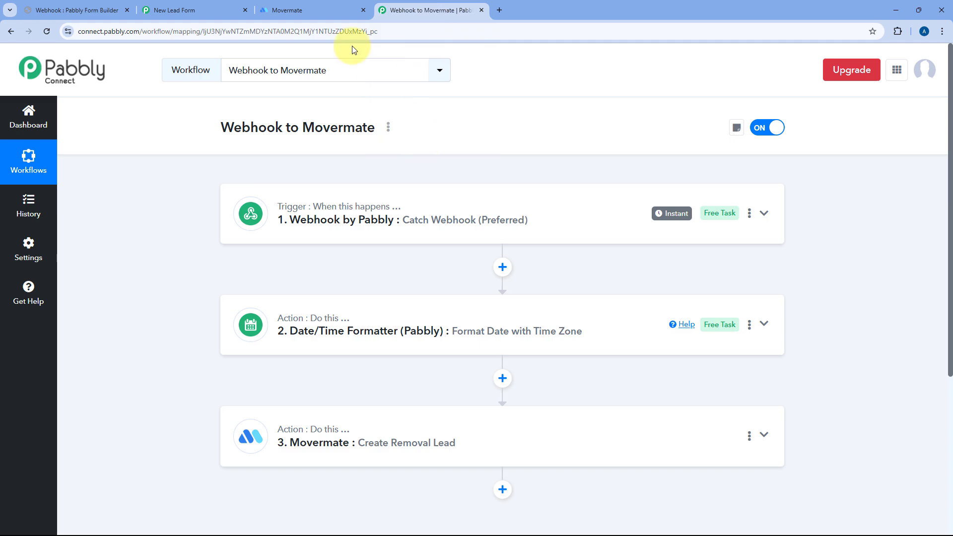
{"action": "left_click", "coordinate": [309, 11]}
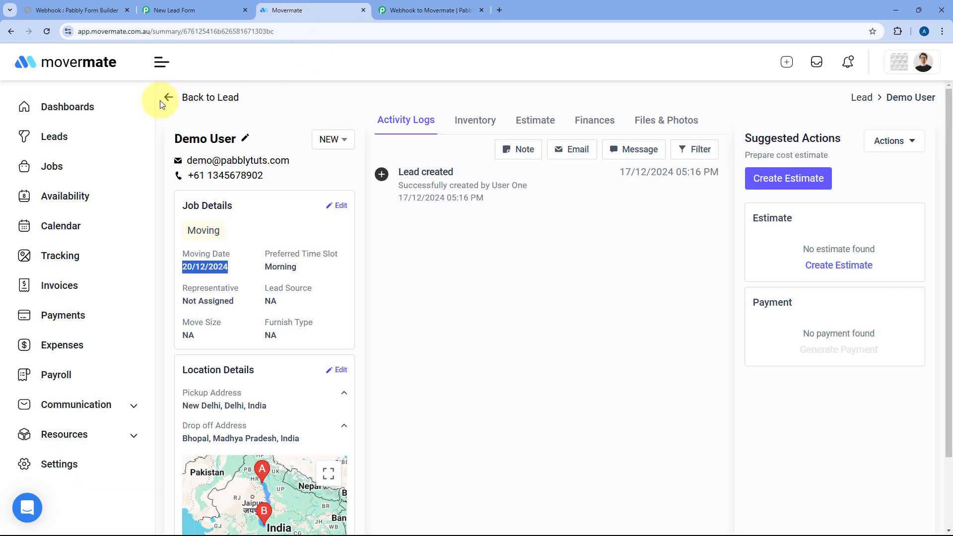
Open the Leads list and review the new 28/12/2024 Bhopal-to-Mumbai lead's details.
{"action": "left_click", "coordinate": [49, 136]}
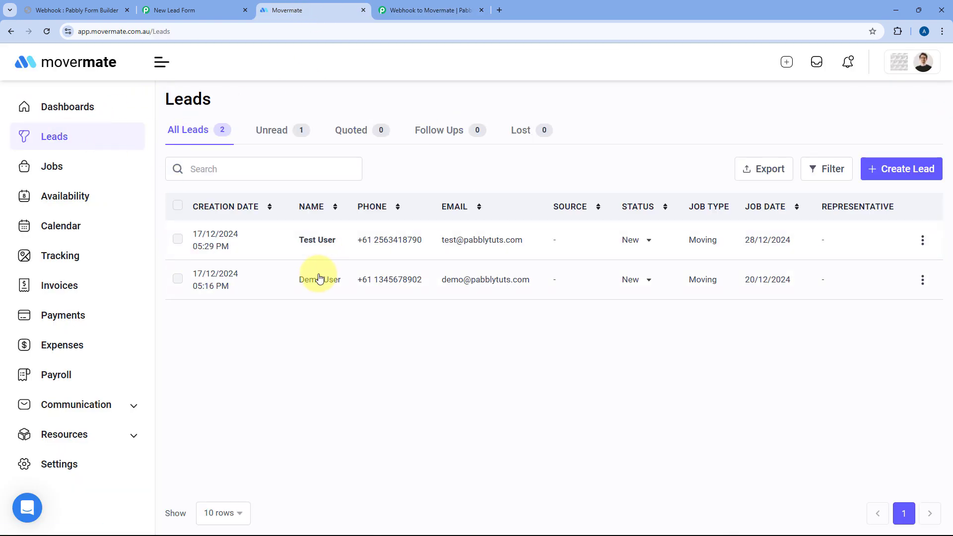
{"action": "left_click", "coordinate": [280, 246]}
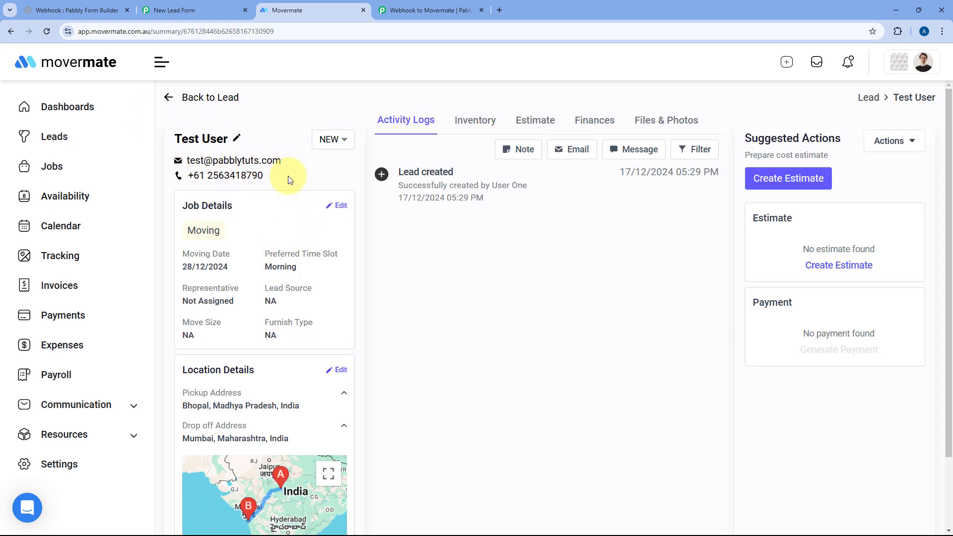
{"action": "scroll", "coordinate": [248, 179], "scroll_direction": "down", "scroll_amount": 2}
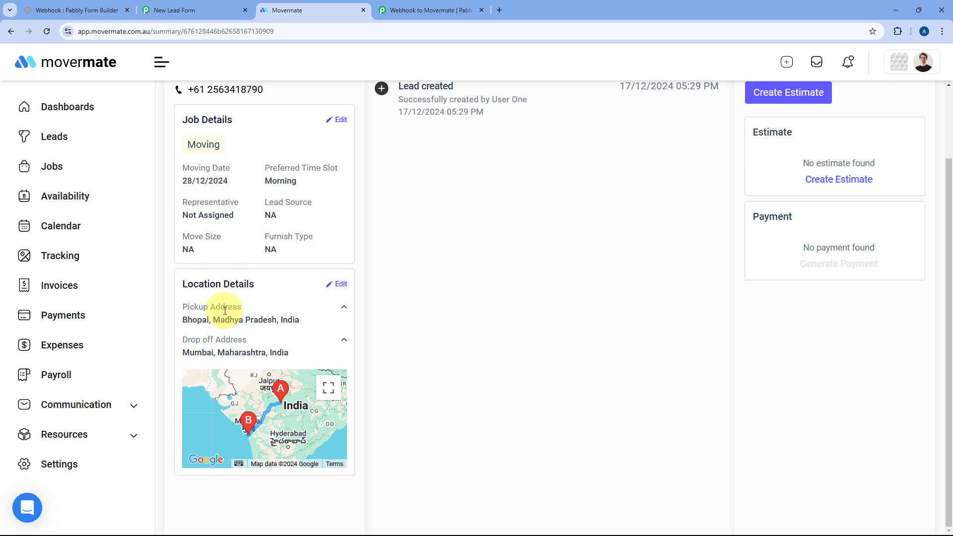
{"action": "scroll", "coordinate": [445, 336], "scroll_direction": "up", "scroll_amount": 3}
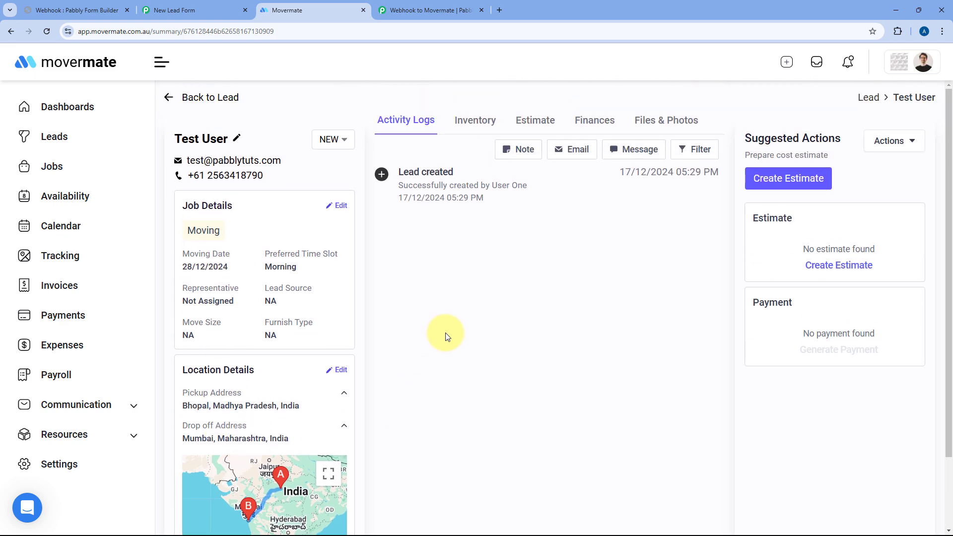
{"action": "left_click", "coordinate": [427, 7]}
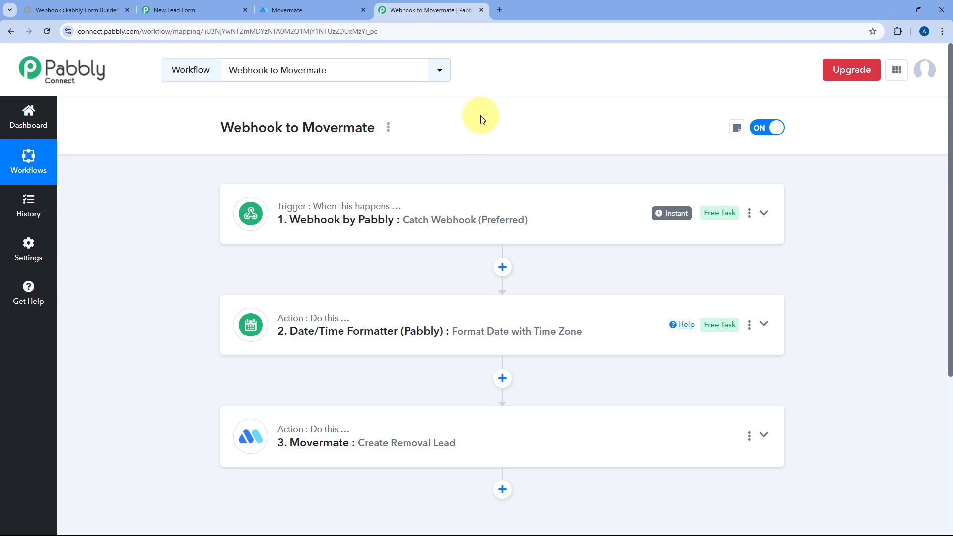